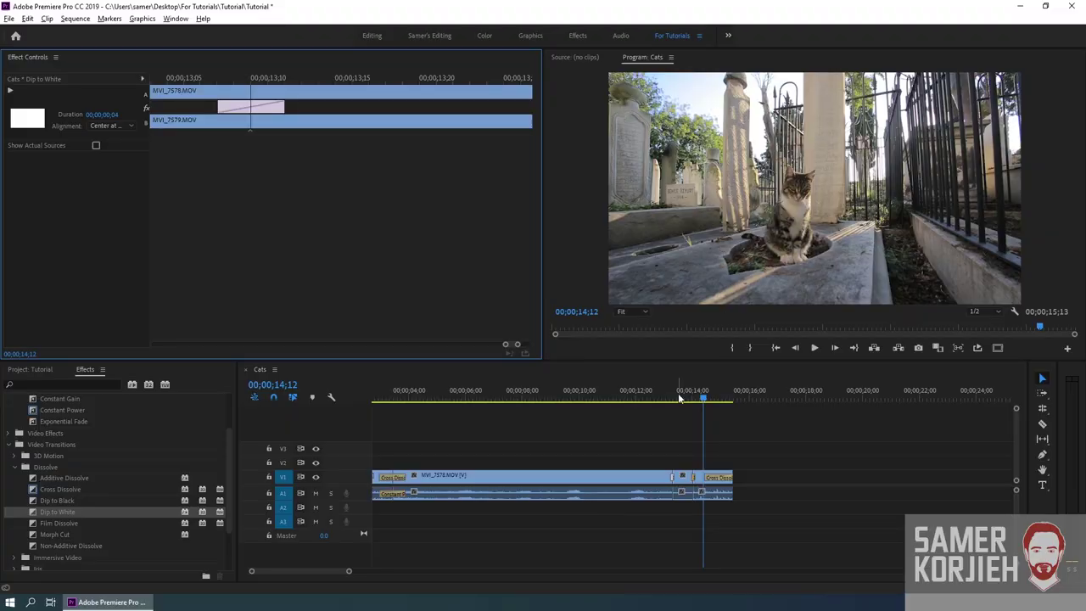
# Step: Drag the playhead back to 00;00;03;28 on the close-up cat shot
pyautogui.moveTo(678, 393); pyautogui.dragTo(407, 399)
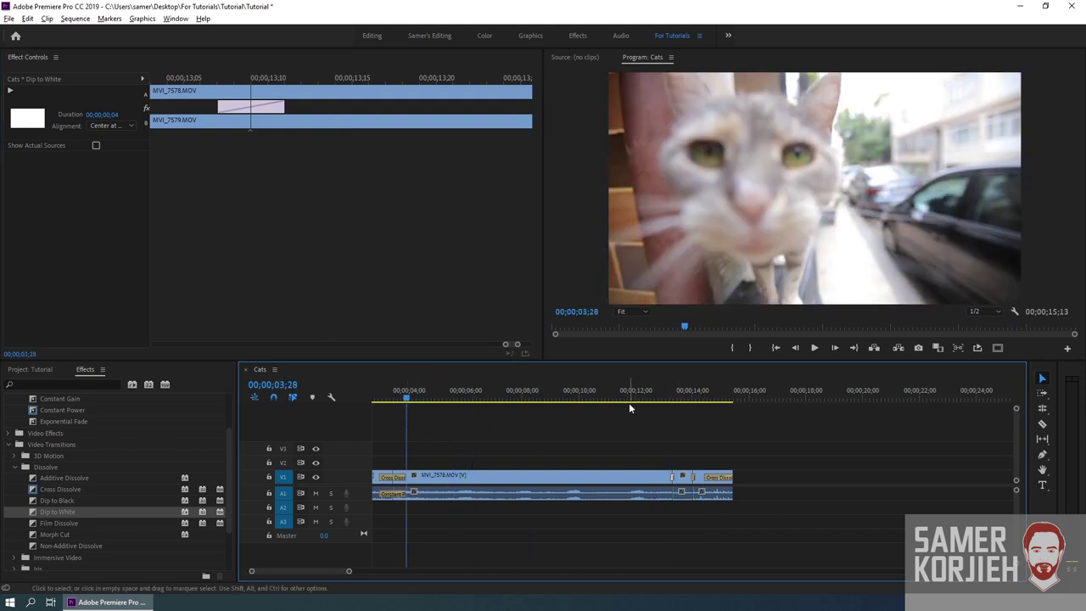
# Step: Jump between the Cats sequence's start and its 00;00;15;13 end, finishing on the first frame
pyautogui.hotkey('ctrl', 'z')
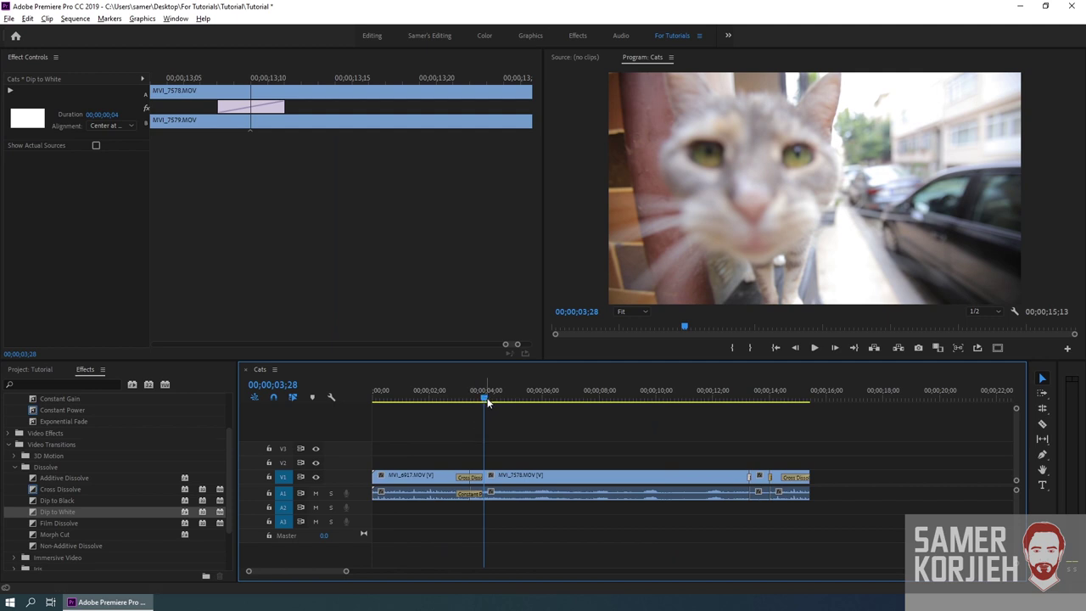
pyautogui.scroll(-3, 606, 450)
pyautogui.scroll(-2, 606, 416)
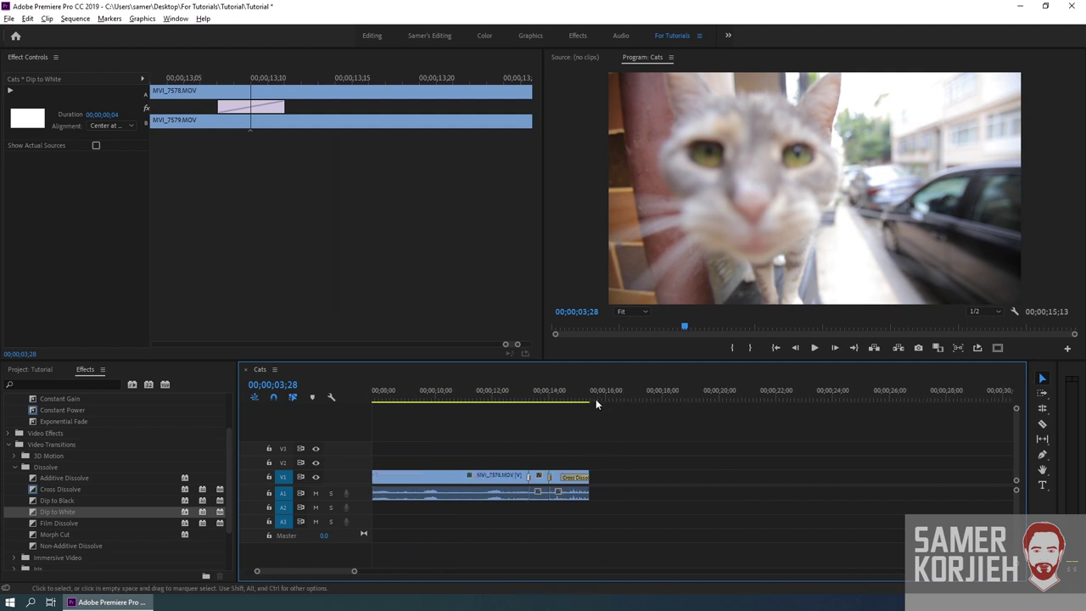
pyautogui.click(577, 392)
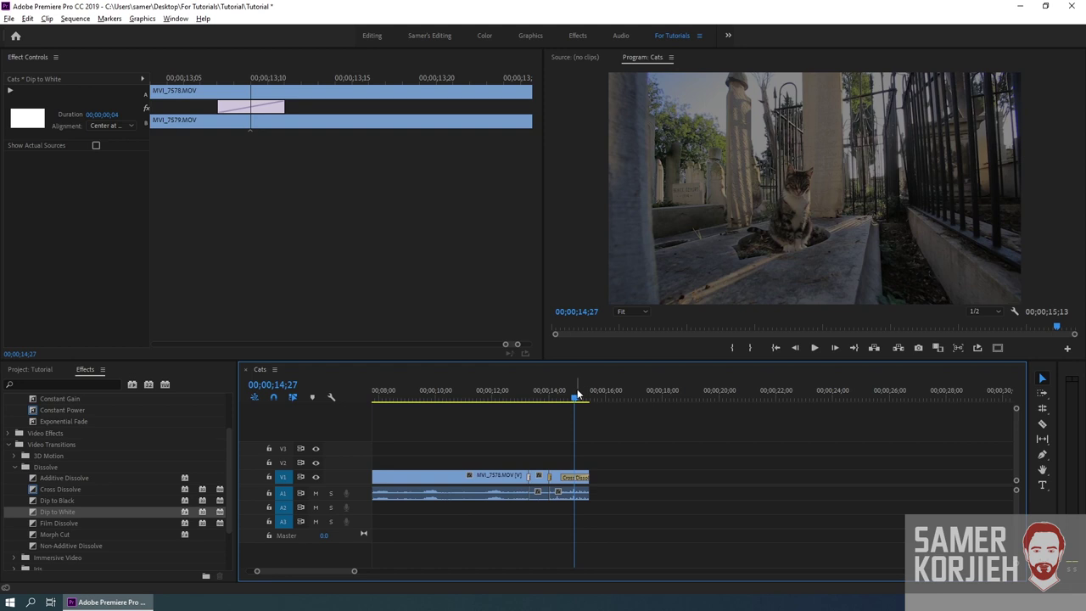
pyautogui.press('Home')
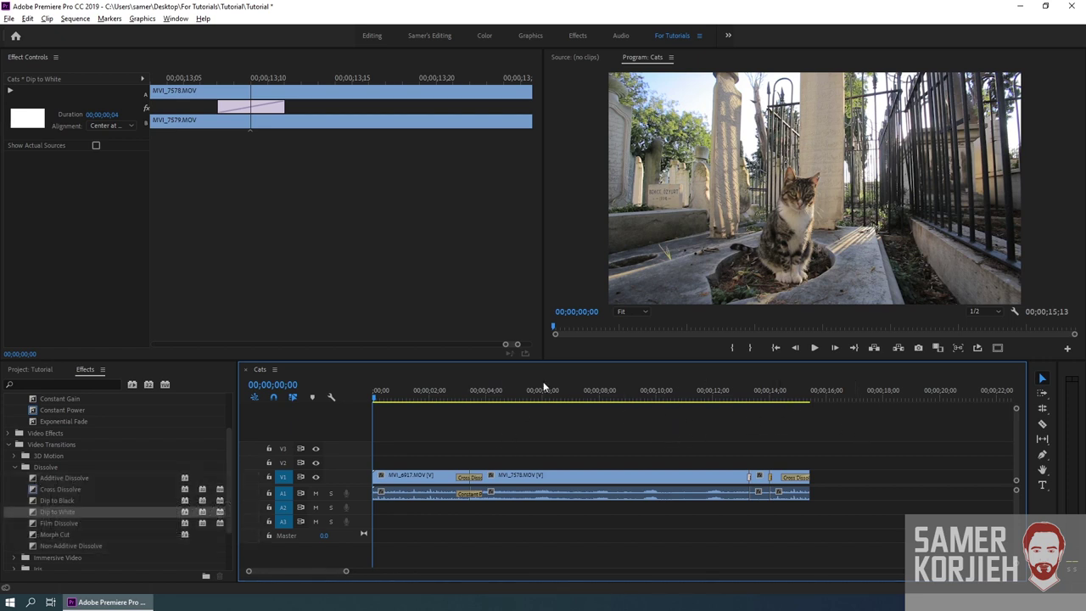
pyautogui.press('End')
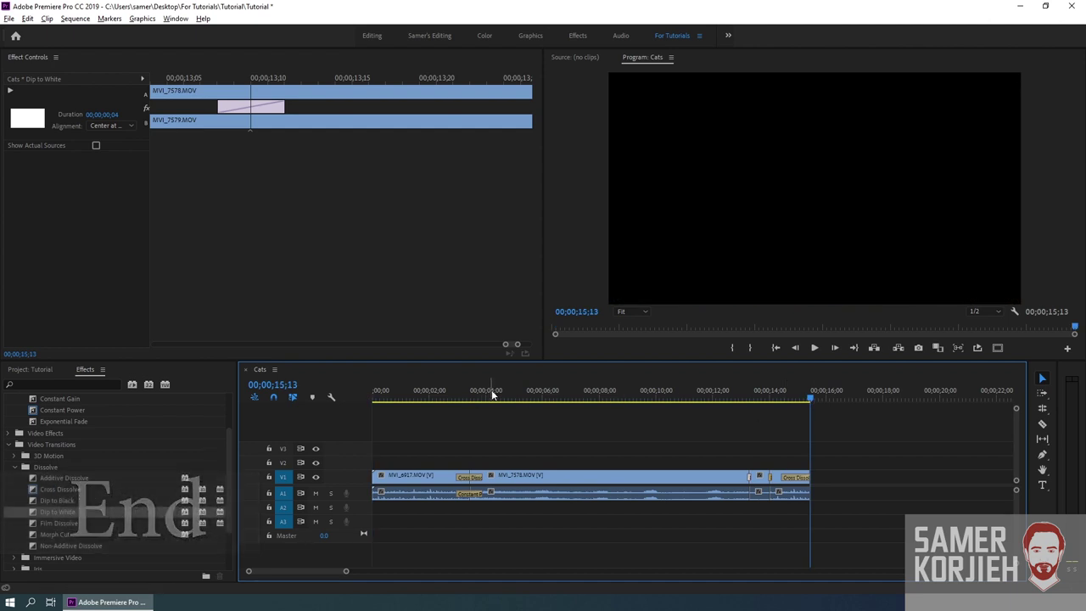
pyautogui.press('Home')
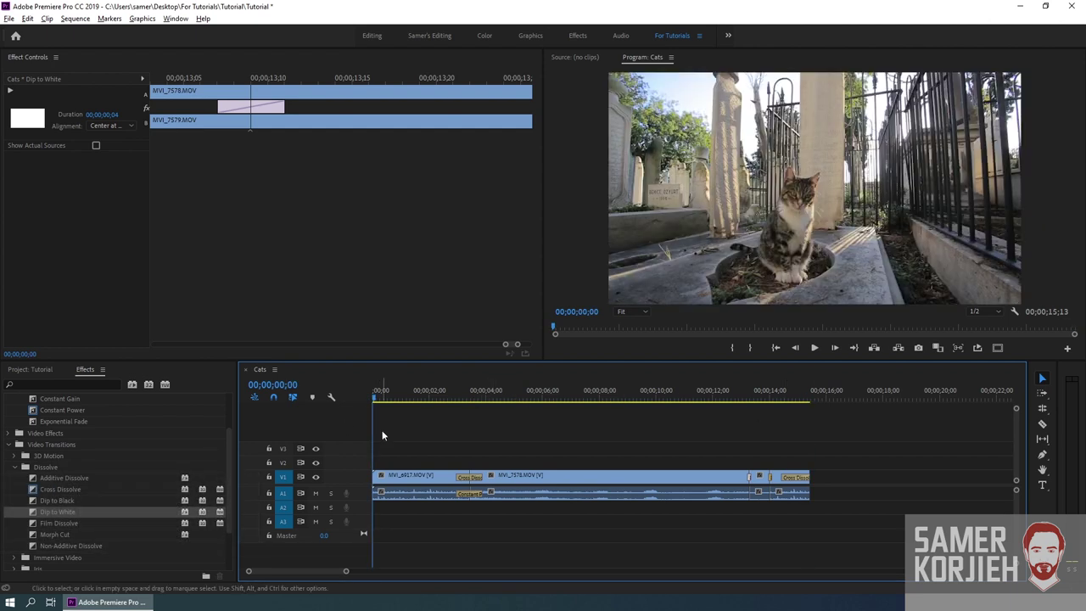
pyautogui.scroll(1, 382, 435)
# Step: Scroll and zoom the timeline out to survey the whole Cats sequence
pyautogui.scroll(1, 386, 436)
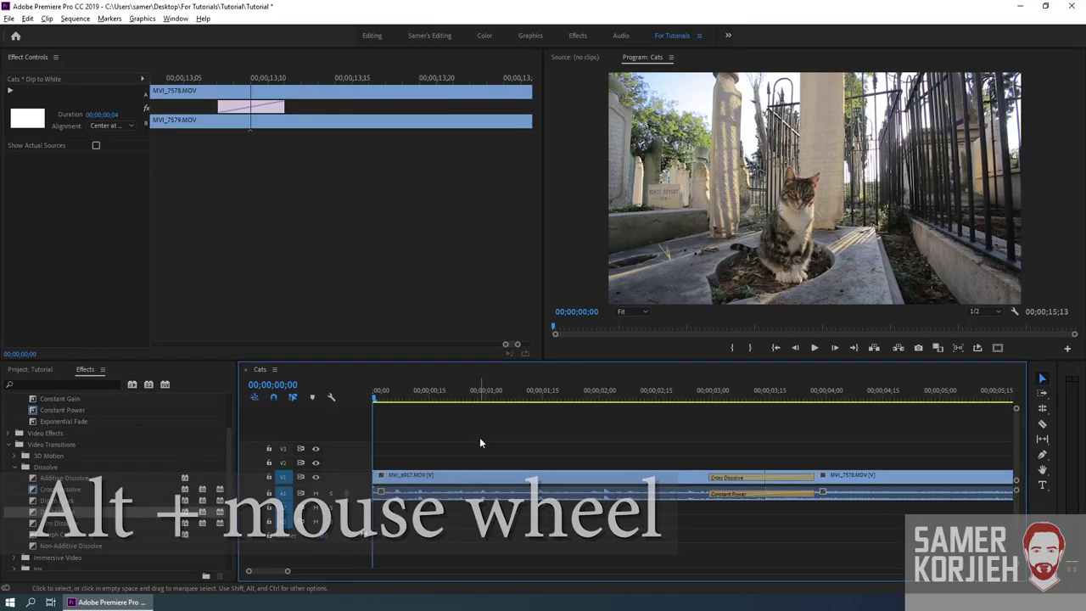
pyautogui.scroll(-2, 480, 441)
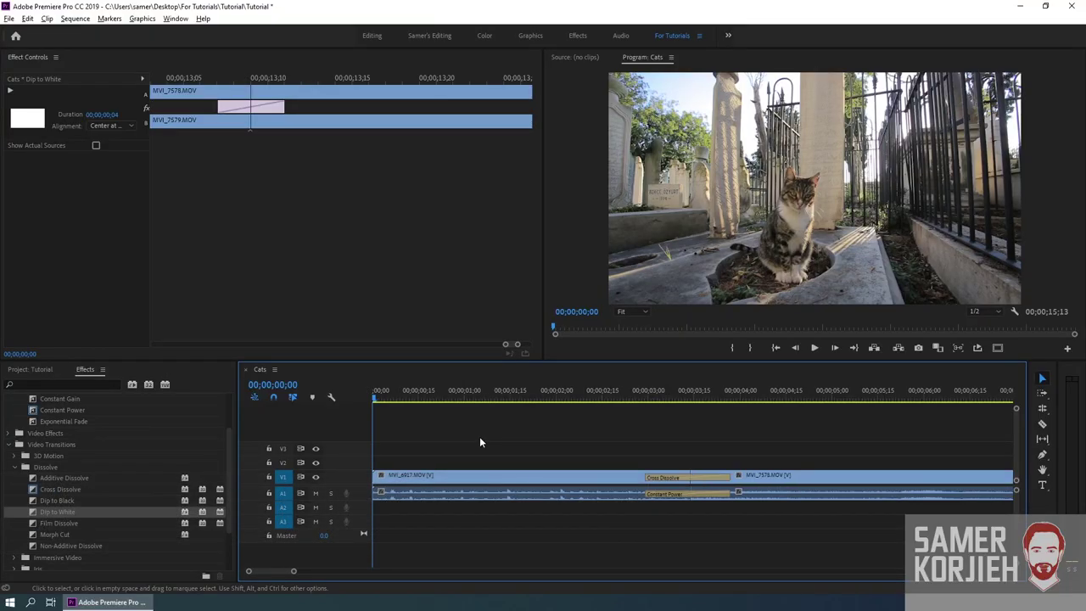
pyautogui.scroll(-2, 479, 440)
pyautogui.scroll(-1, 480, 440)
pyautogui.scroll(-1, 480, 439)
pyautogui.scroll(-1, 480, 438)
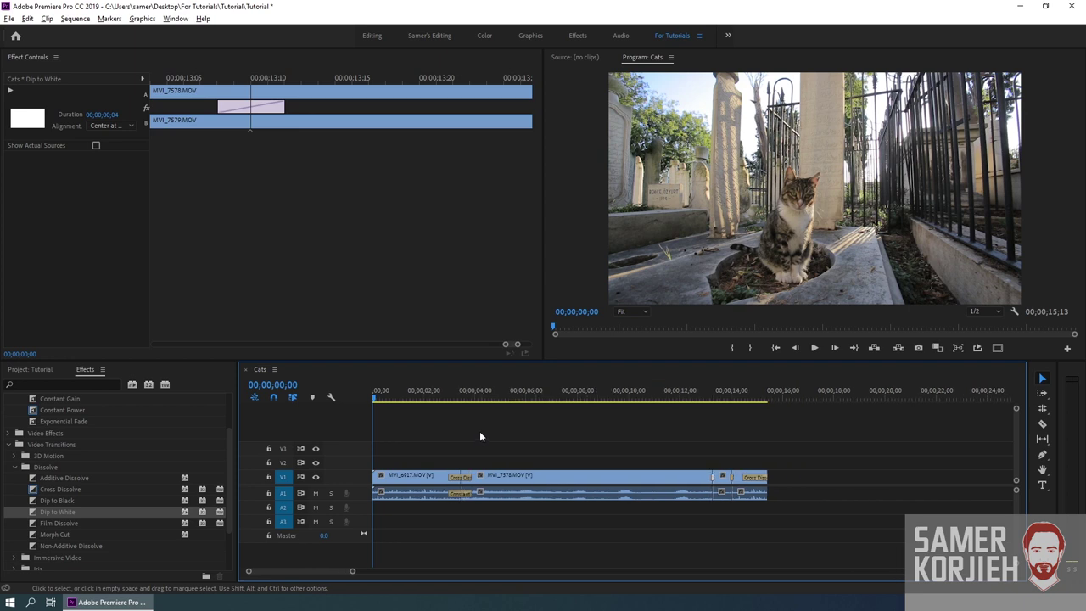
pyautogui.scroll(1, 465, 433)
pyautogui.scroll(-1, 464, 436)
pyautogui.scroll(-2, 391, 447)
pyautogui.scroll(-2, 412, 445)
pyautogui.scroll(1, 420, 442)
pyautogui.scroll(2, 420, 442)
pyautogui.scroll(1, 420, 443)
pyautogui.scroll(-1, 419, 447)
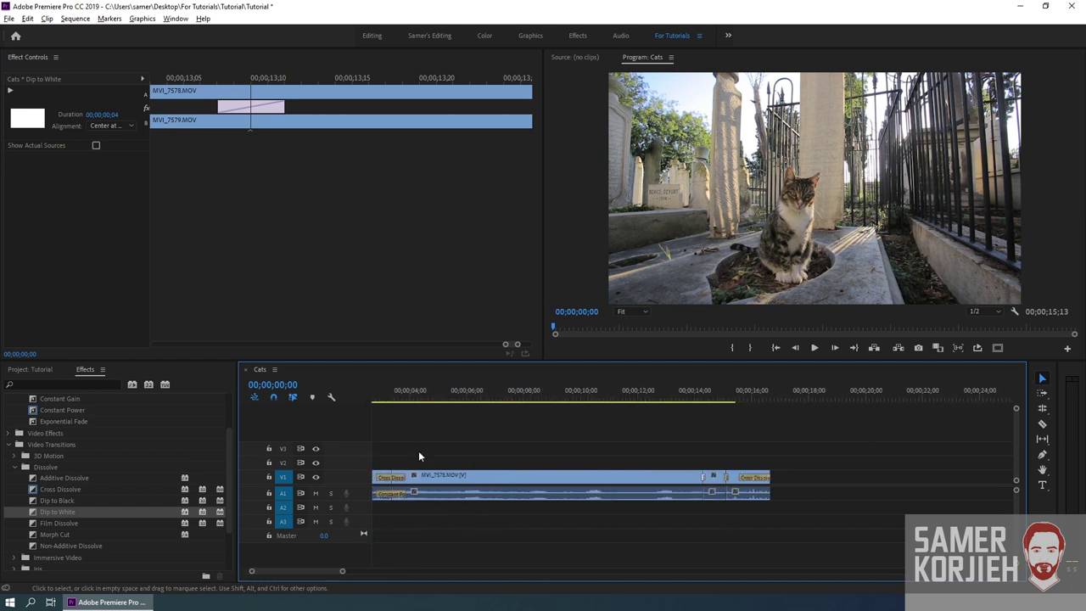
pyautogui.scroll(-2, 420, 446)
pyautogui.scroll(-2, 421, 443)
# Step: Alt-zoom in until the opening seconds and the first Cross Dissolve fill the timeline
pyautogui.press('alt')
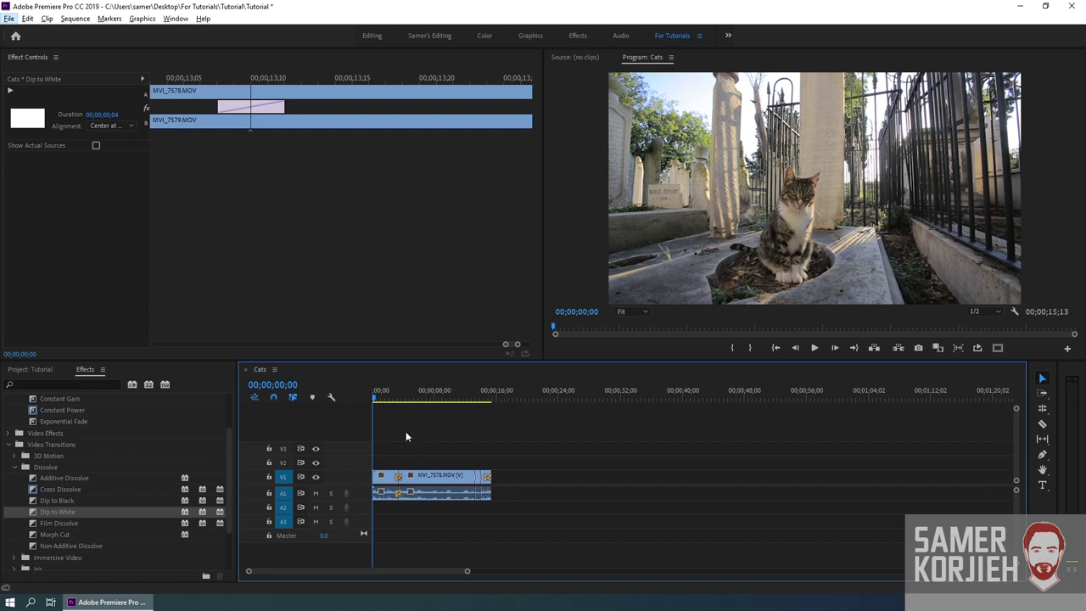
pyautogui.scroll(1, 387, 433)
pyautogui.scroll(1, 383, 438)
pyautogui.scroll(1, 384, 438)
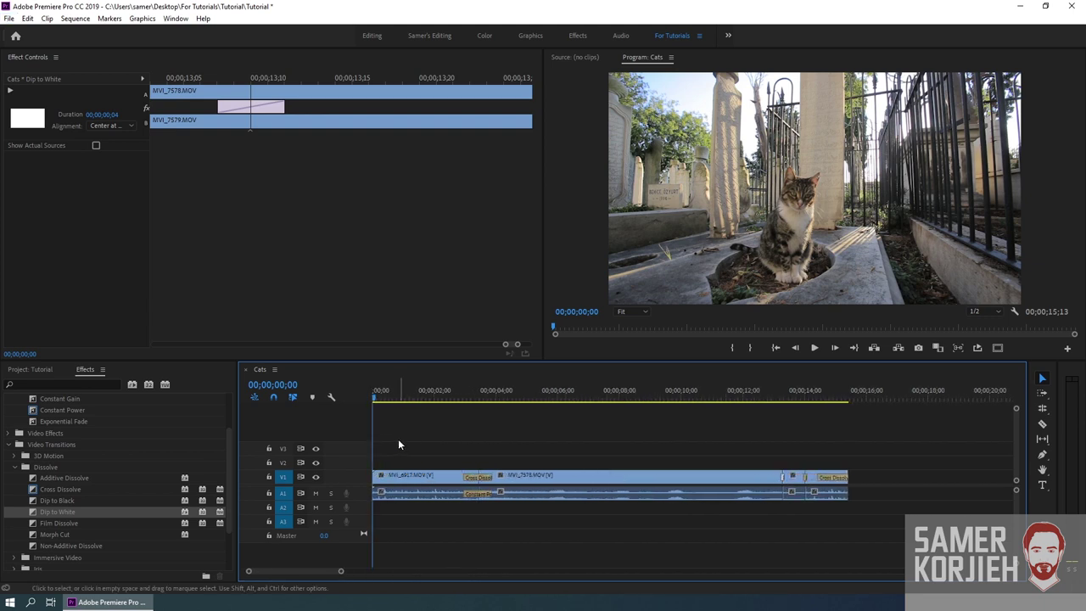
pyautogui.scroll(1, 399, 439)
pyautogui.scroll(1, 400, 438)
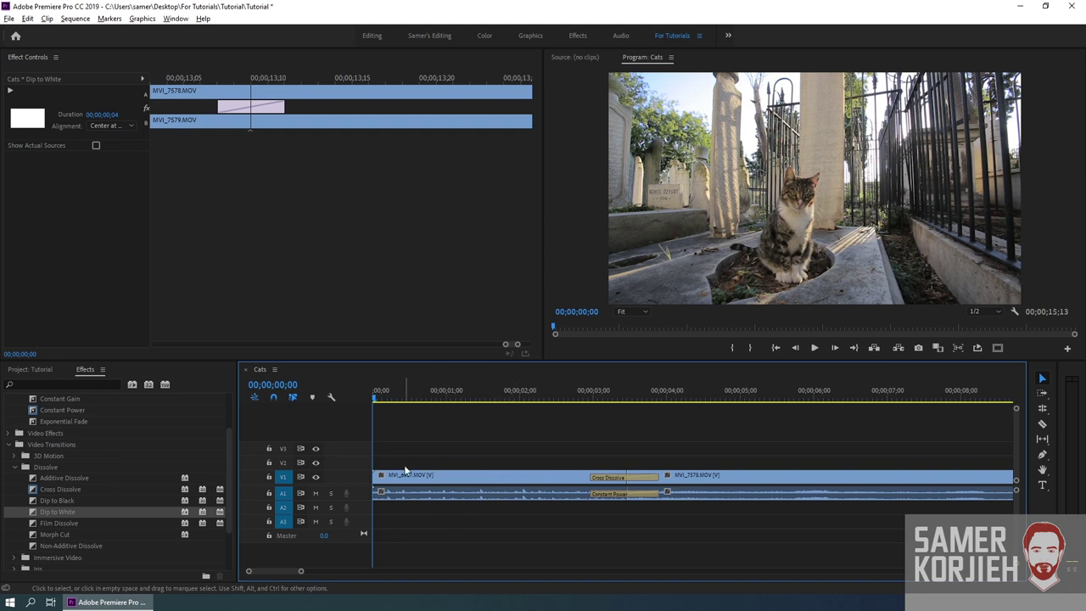
# Step: Trim about a second off MVI_6917.MOV's start and delete the resulting gap
pyautogui.click(377, 476)
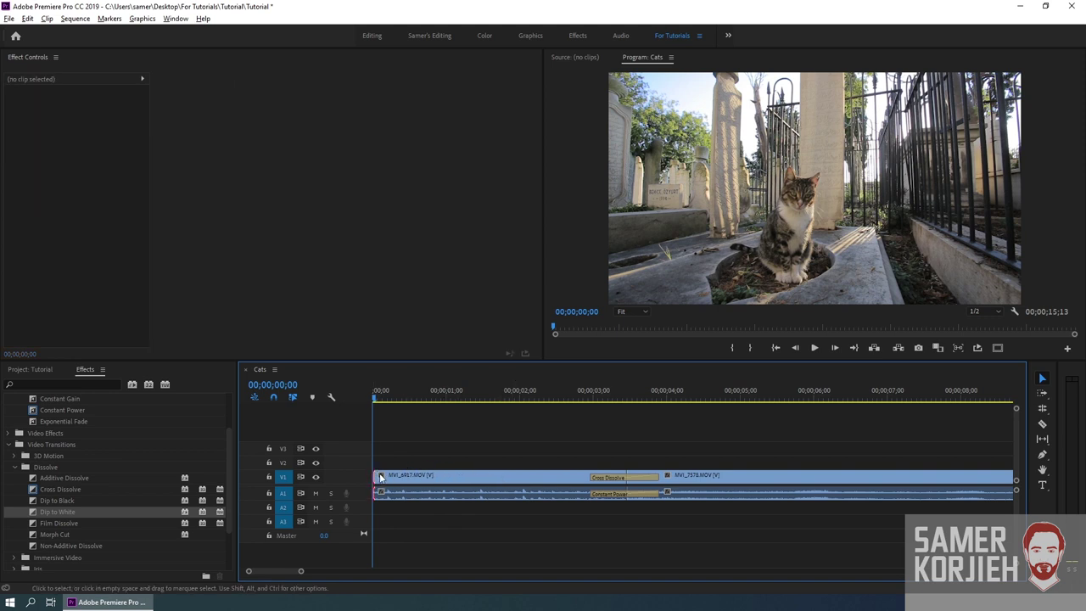
pyautogui.moveTo(376, 476); pyautogui.dragTo(463, 477)
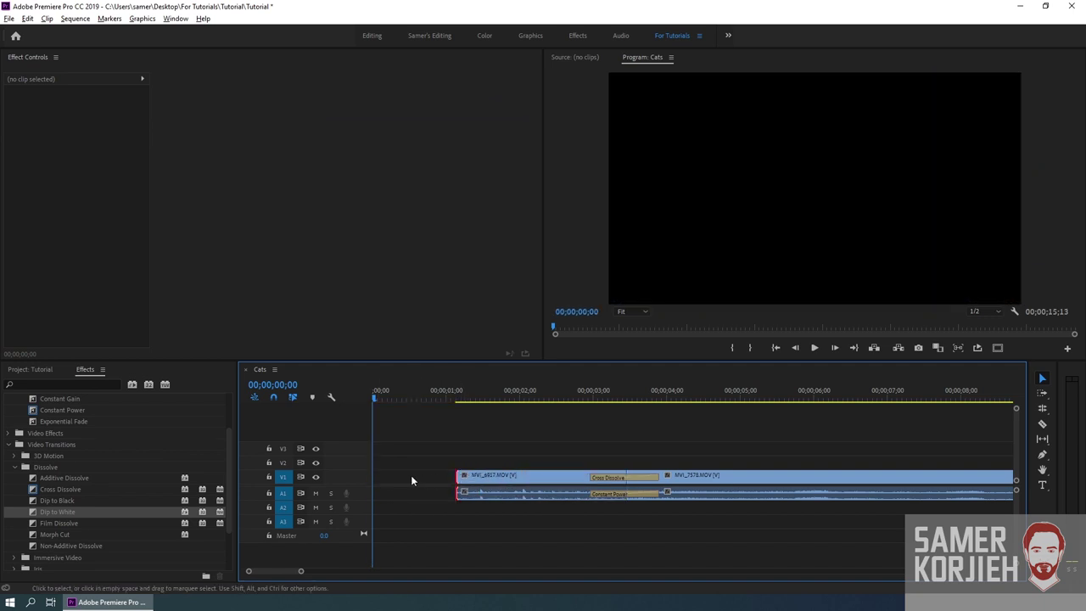
pyautogui.click(411, 478)
pyautogui.press('Delete')
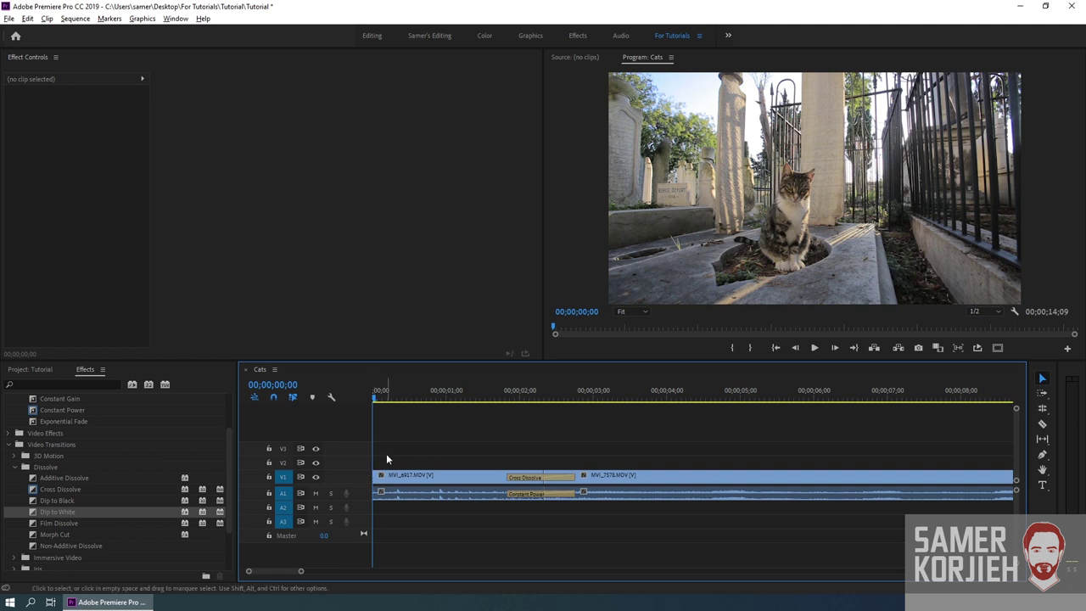
# Step: Test moving the clips later and re-lengthening the first clip, then undo that change
pyautogui.moveTo(384, 459)
pyautogui.mouseDown()
pyautogui.moveTo(389, 492)
pyautogui.moveTo(562, 482)
pyautogui.mouseUp()
pyautogui.moveTo(477, 479); pyautogui.dragTo(348, 484)
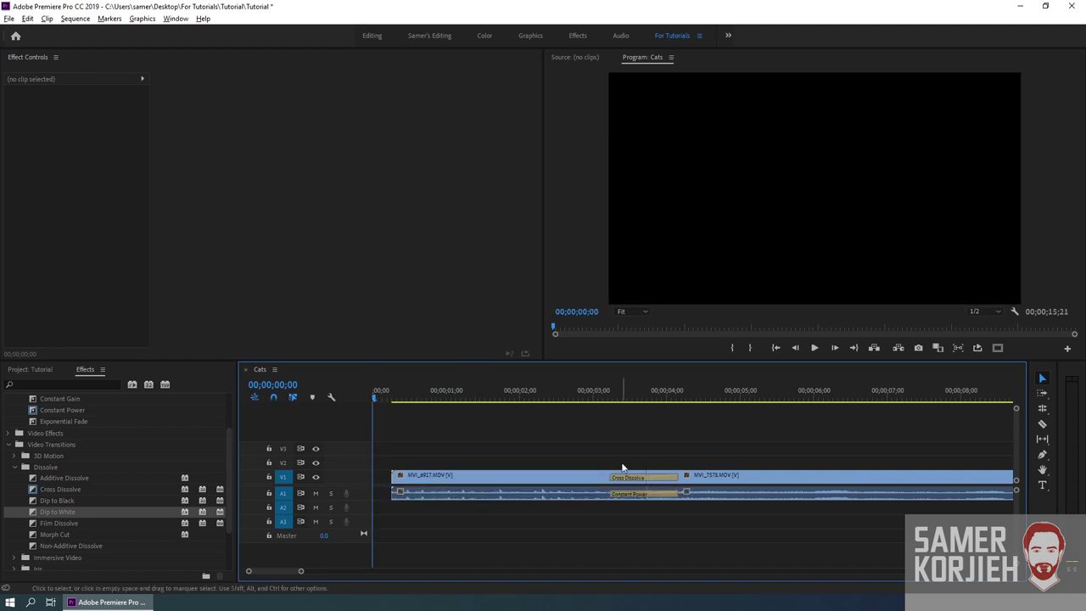
pyautogui.hotkey('ctrl', 'z')
pyautogui.hotkey('ctrl', 'z')
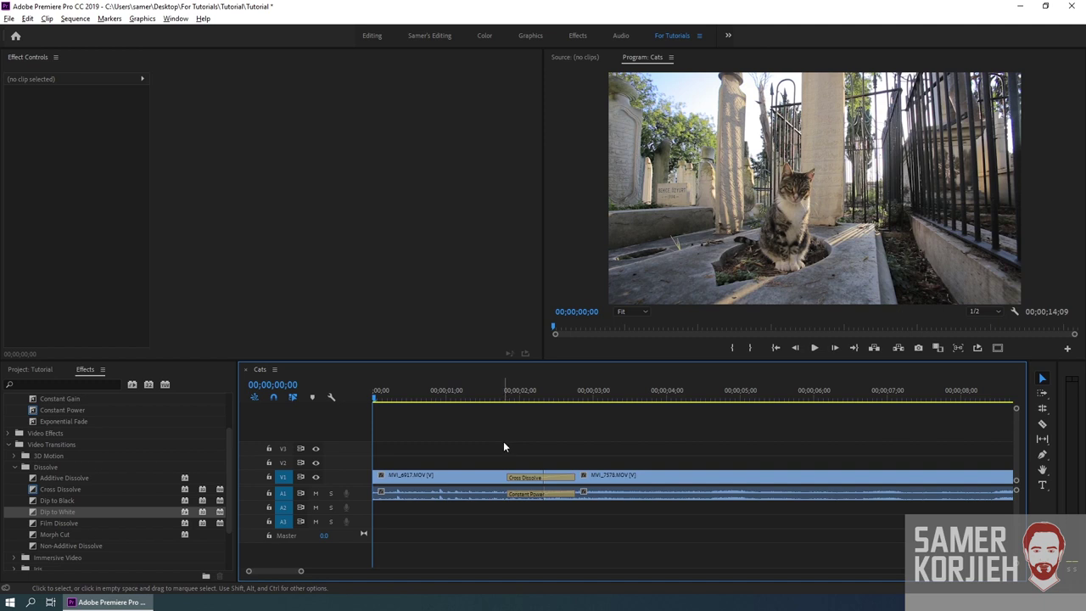
pyautogui.press('b')
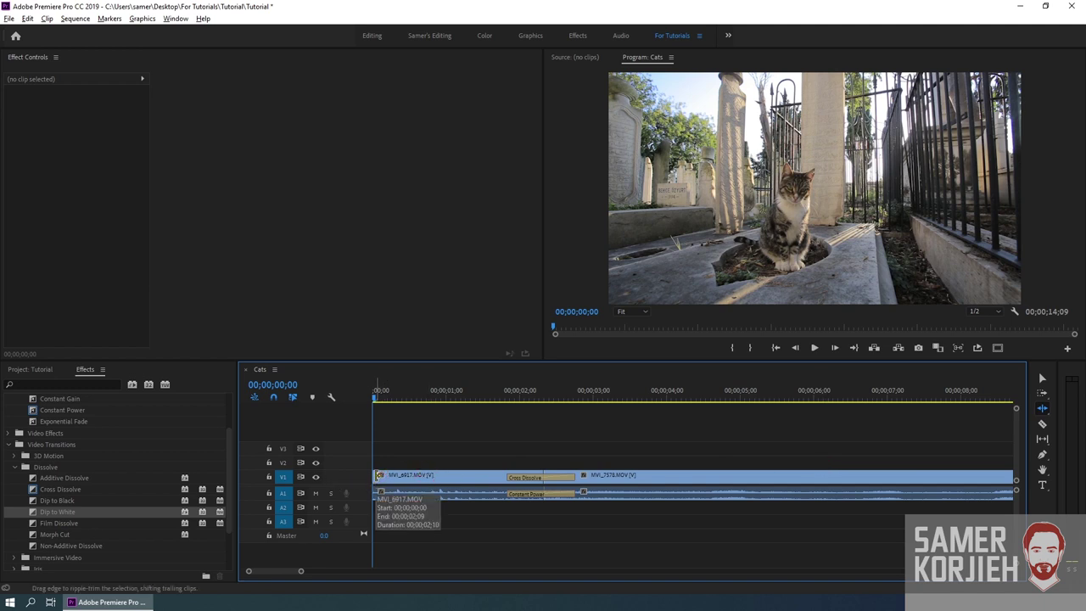
# Step: Ripple-extend MVI_6917.MOV's start edge to restore opening footage, bringing the sequence to 00;00;14;28
pyautogui.click(376, 476)
pyautogui.moveTo(377, 476)
pyautogui.mouseDown()
pyautogui.moveTo(337, 477)
pyautogui.moveTo(358, 479)
pyautogui.mouseUp()
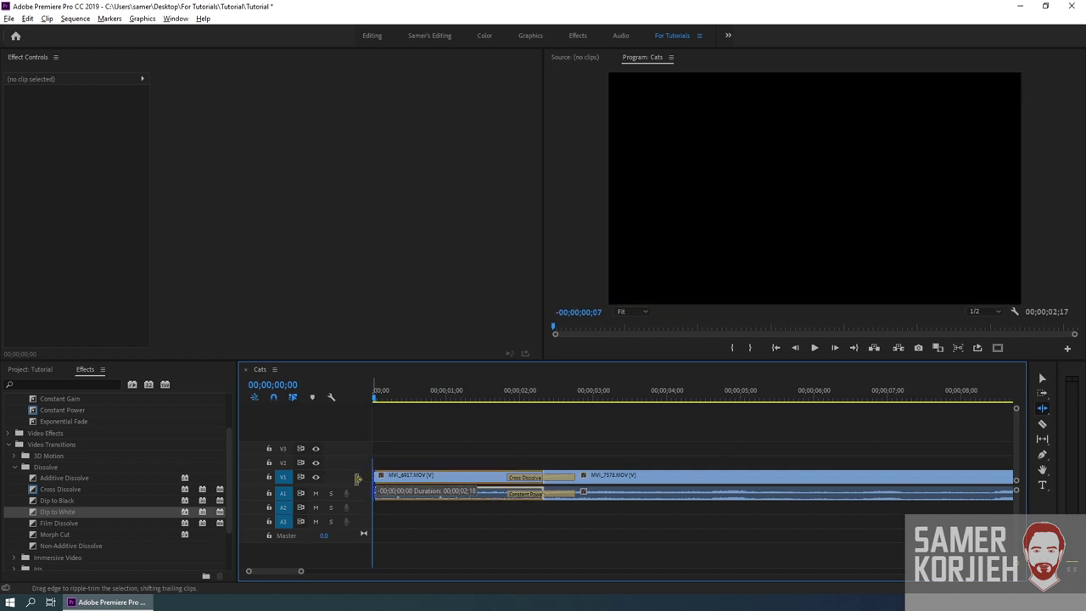
pyautogui.moveTo(359, 479); pyautogui.dragTo(376, 478)
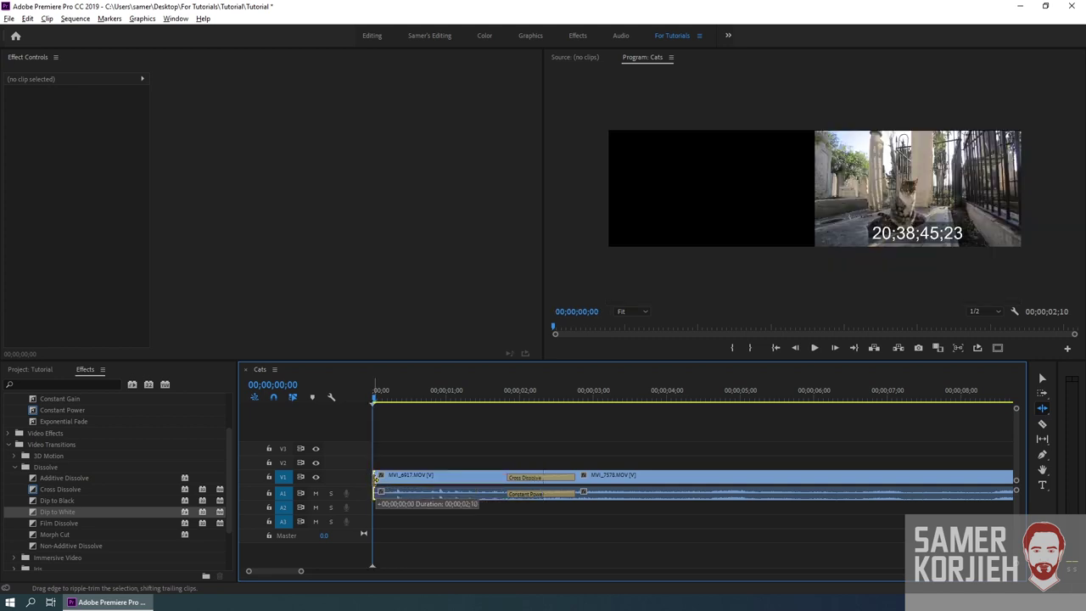
pyautogui.moveTo(374, 478); pyautogui.dragTo(374, 492)
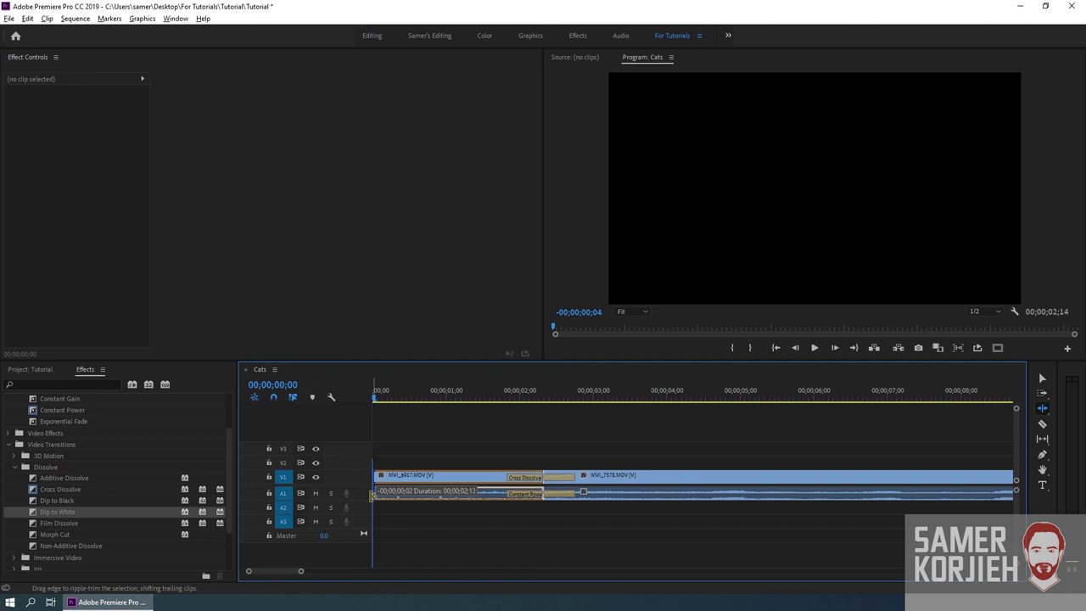
pyautogui.moveTo(373, 494); pyautogui.dragTo(376, 493)
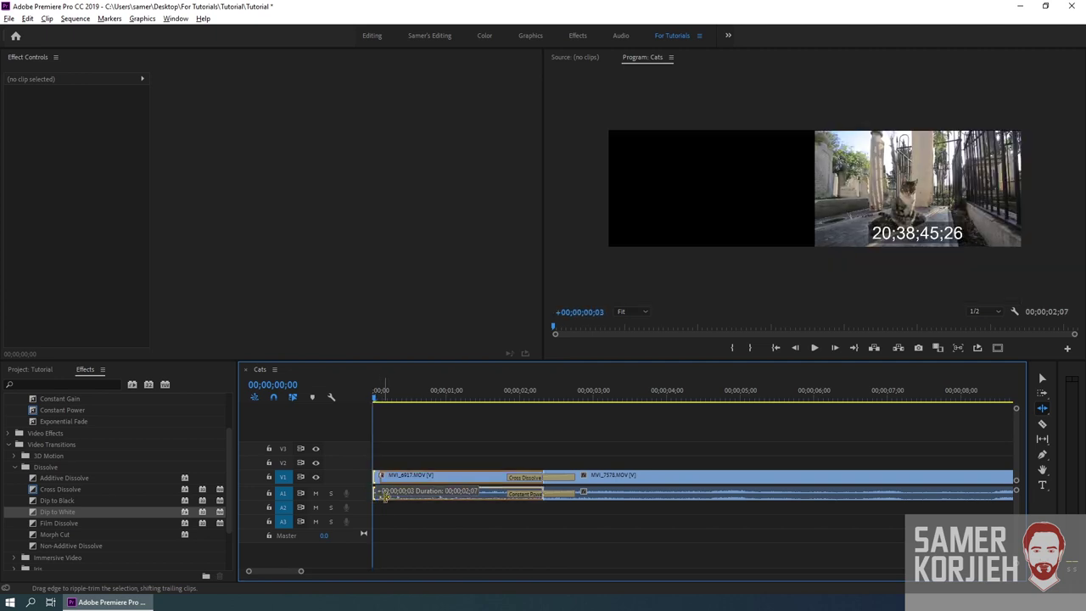
pyautogui.moveTo(374, 494)
pyautogui.mouseDown()
pyautogui.moveTo(317, 497)
pyautogui.moveTo(471, 497)
pyautogui.moveTo(288, 498)
pyautogui.moveTo(370, 493)
pyautogui.mouseUp()
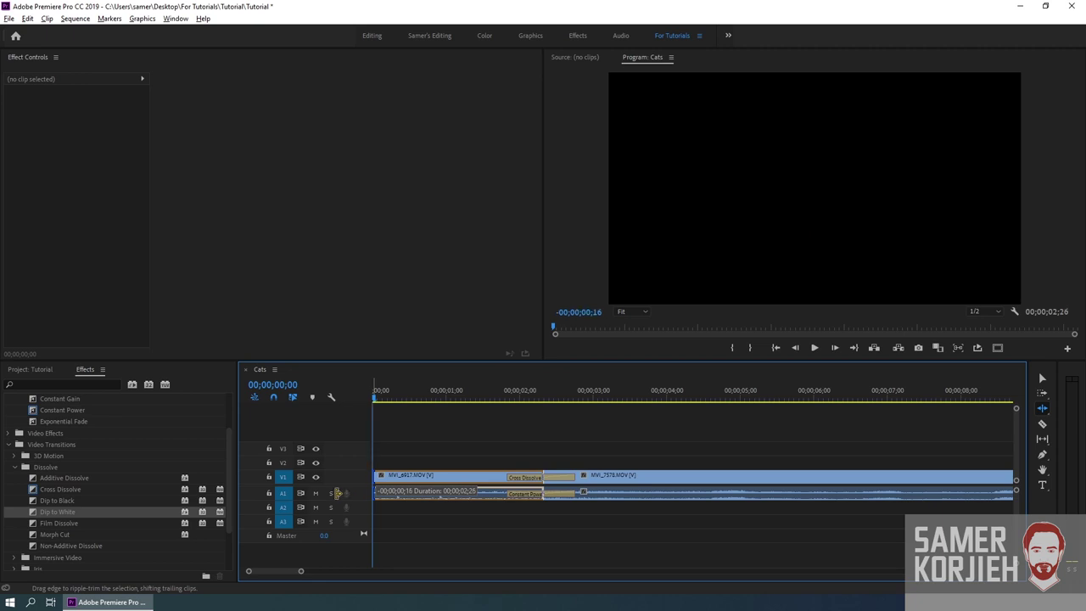
pyautogui.moveTo(370, 494); pyautogui.dragTo(332, 493)
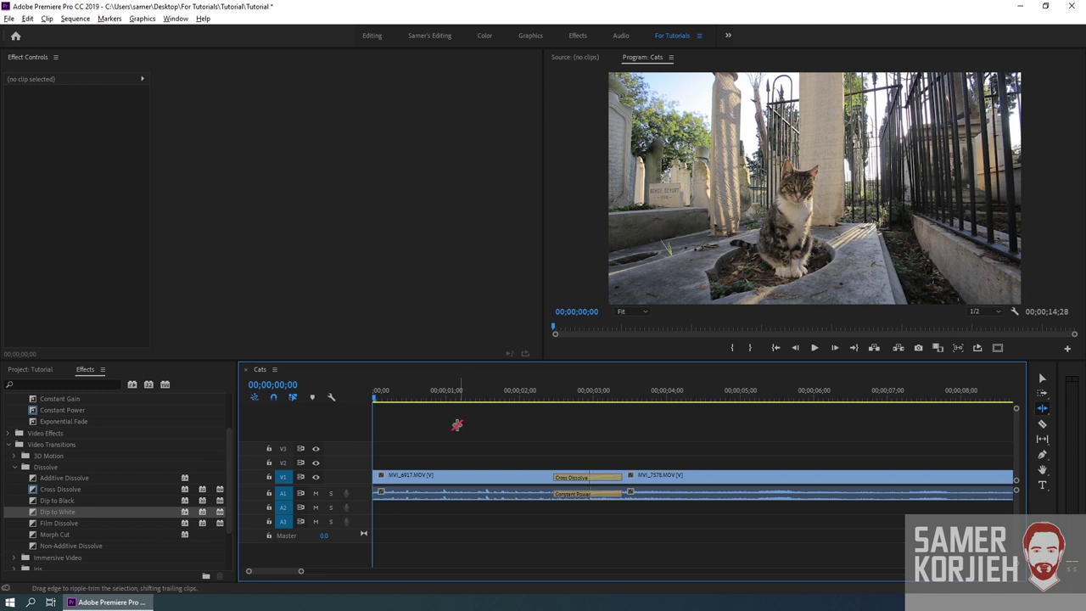
pyautogui.press('v')
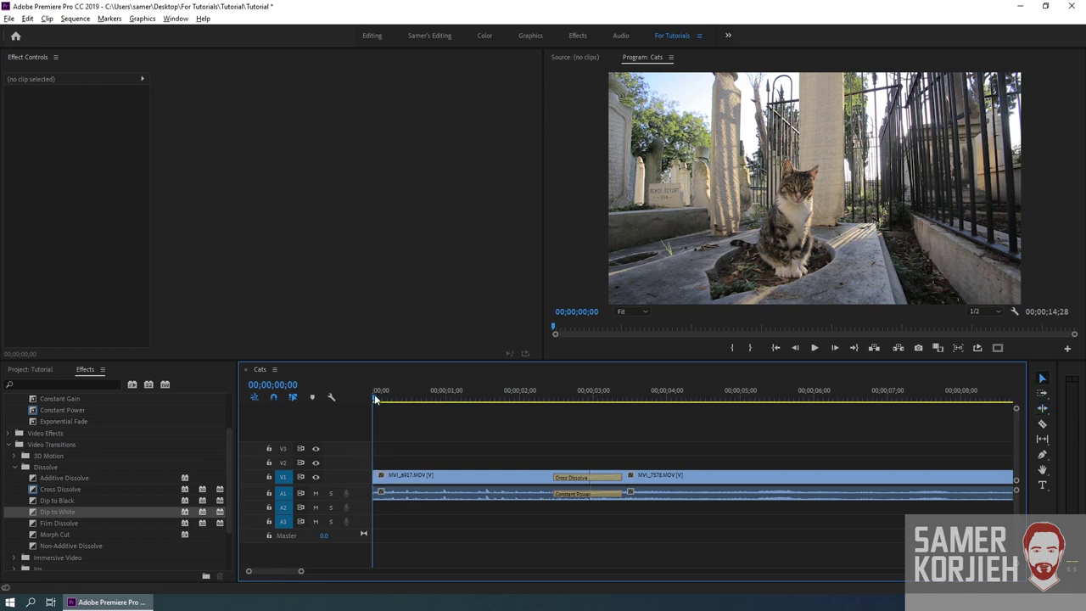
# Step: Play and scrub through MVI_7578.MOV, parking the playhead at 00;00;04;26 where the unwanted part starts
pyautogui.press('space')
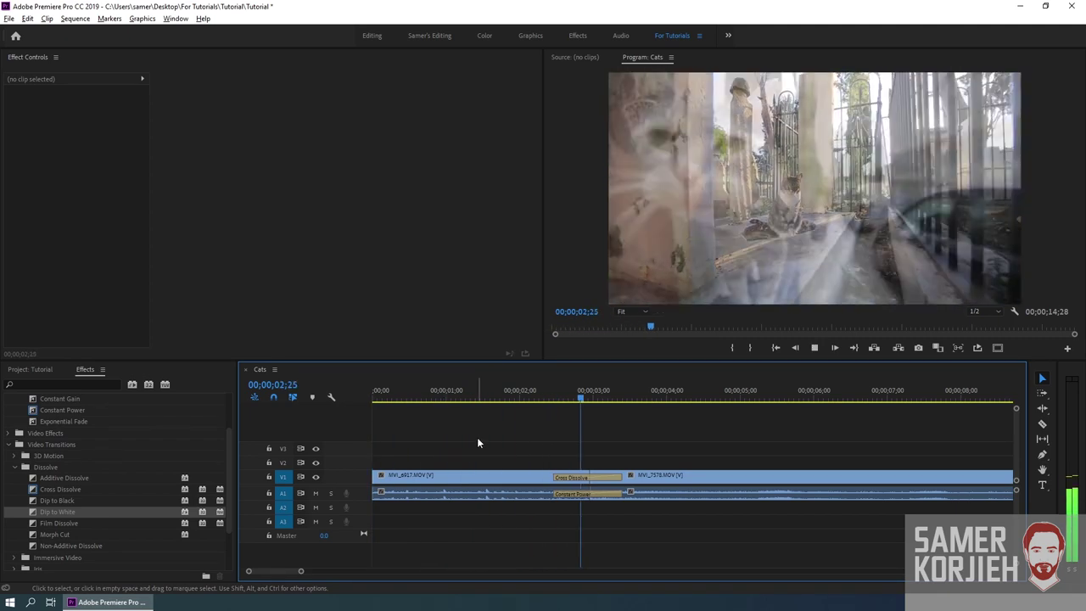
pyautogui.press('space')
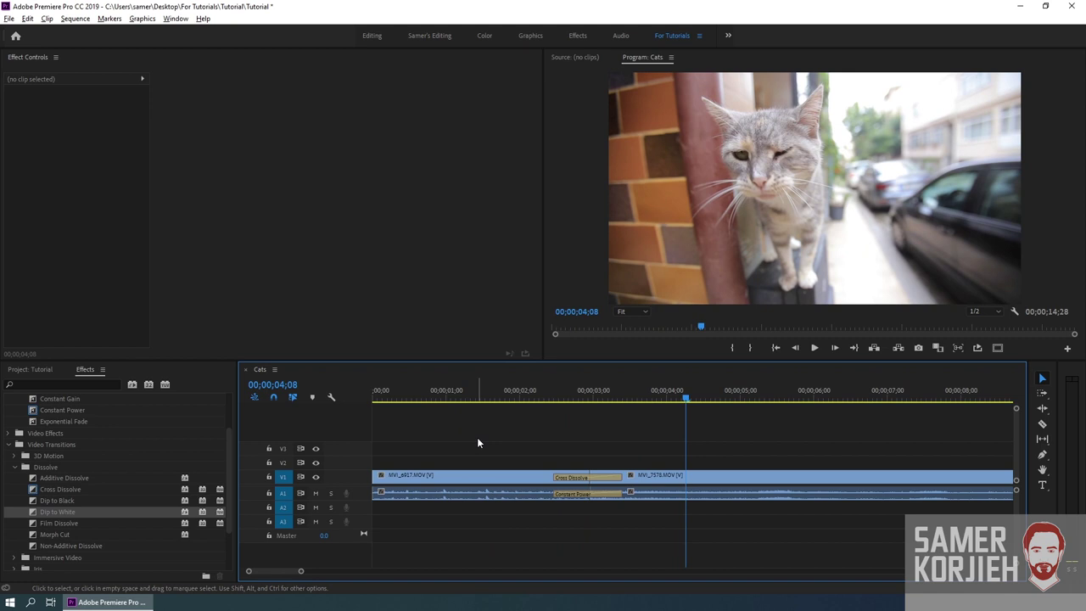
pyautogui.press('b')
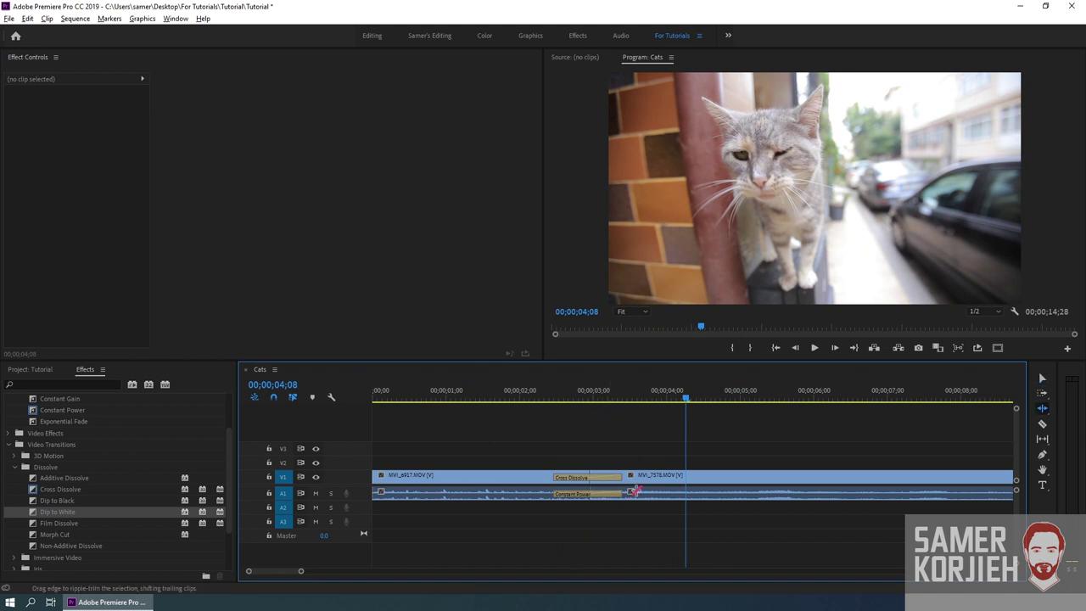
pyautogui.moveTo(594, 396)
pyautogui.mouseDown()
pyautogui.moveTo(721, 399)
pyautogui.moveTo(731, 413)
pyautogui.mouseUp()
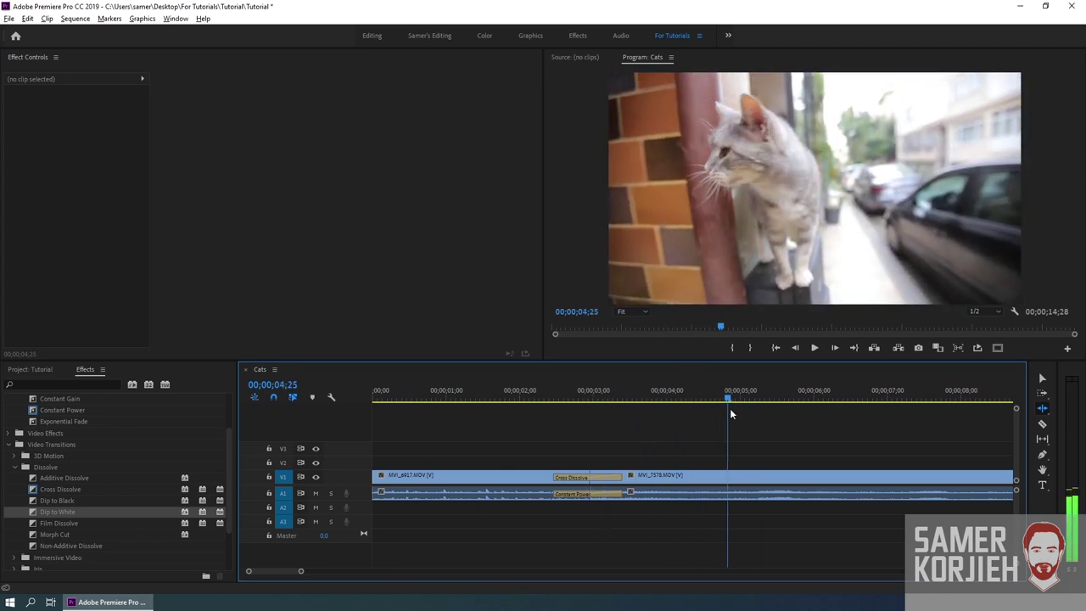
pyautogui.press('space')
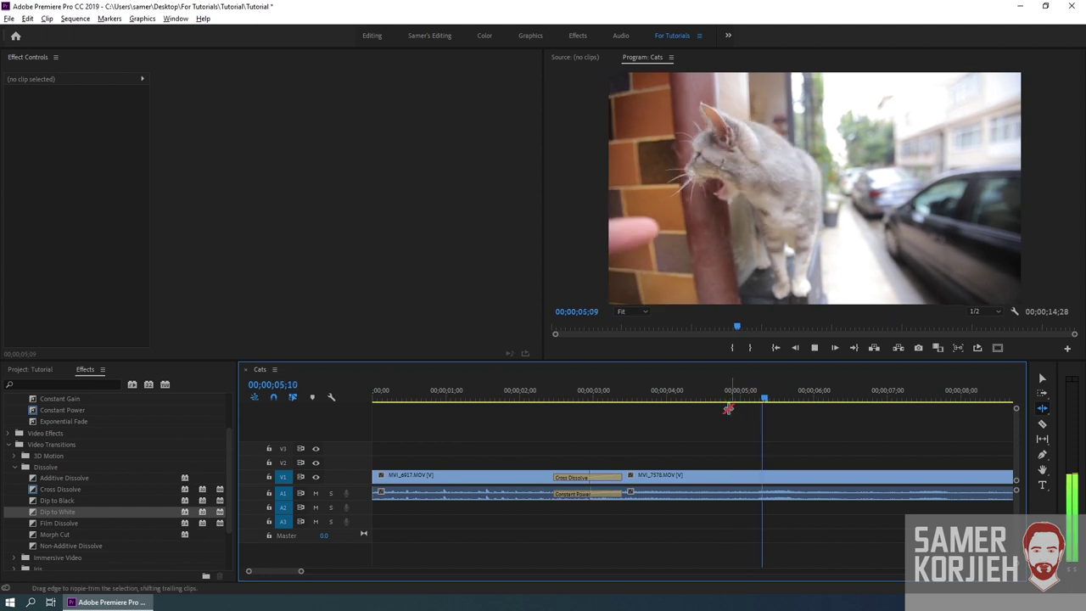
pyautogui.press('space')
pyautogui.click(733, 398)
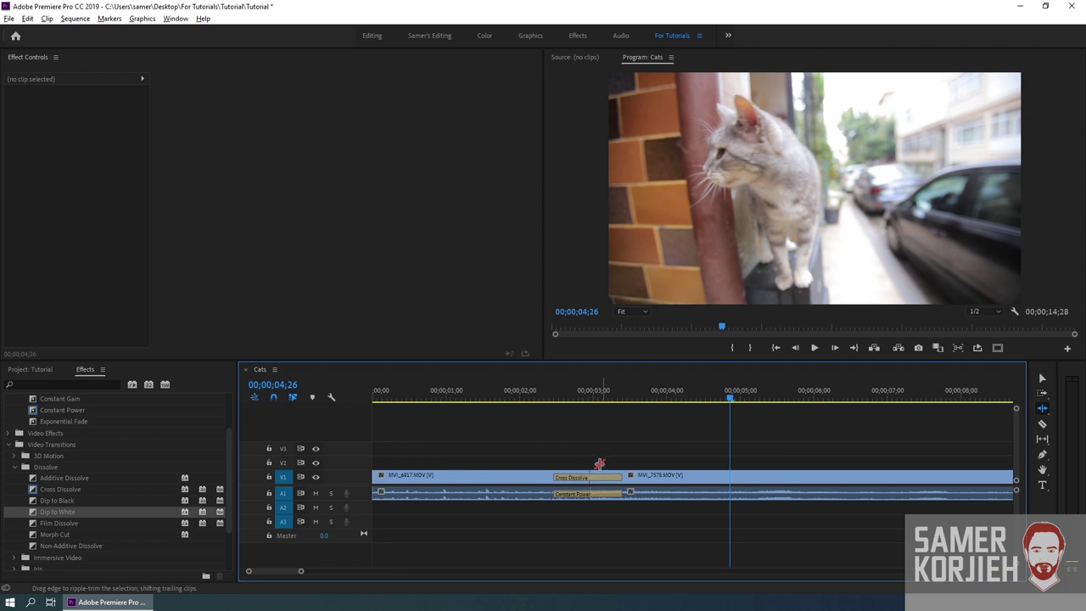
# Step: Split MVI_7578.MOV at the playhead, delete the piece and gap, then undo the removal
pyautogui.press('c')
pyautogui.click(730, 479)
pyautogui.press('v')
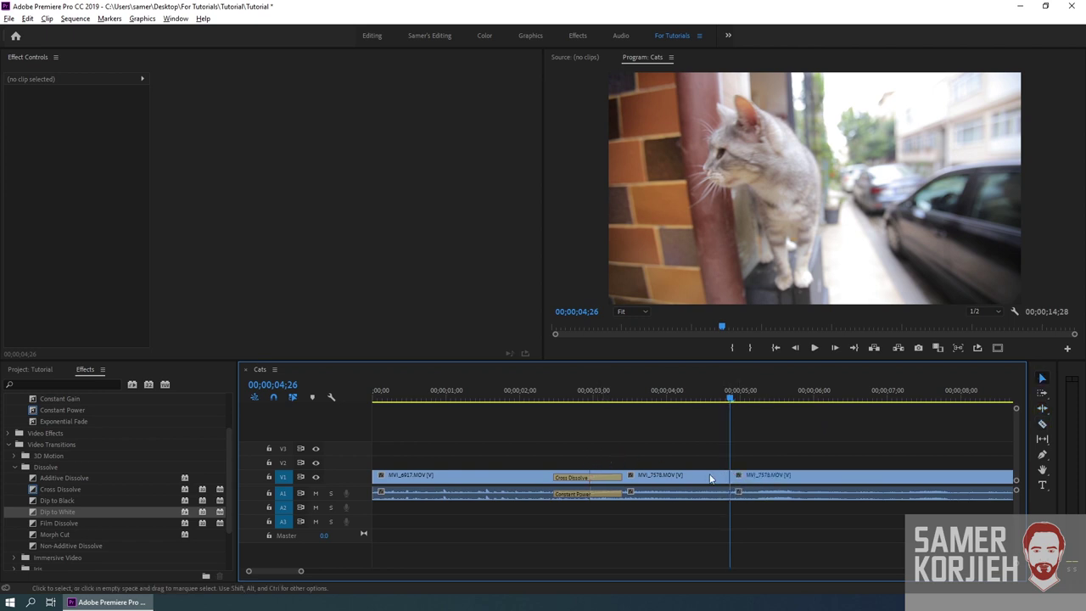
pyautogui.click(692, 482)
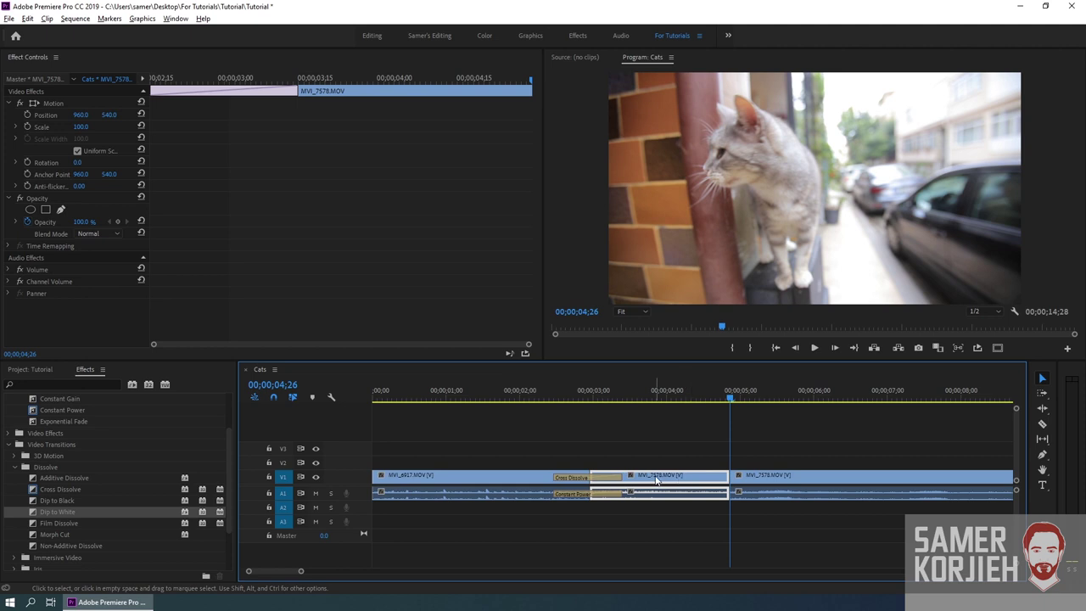
pyautogui.press('Delete')
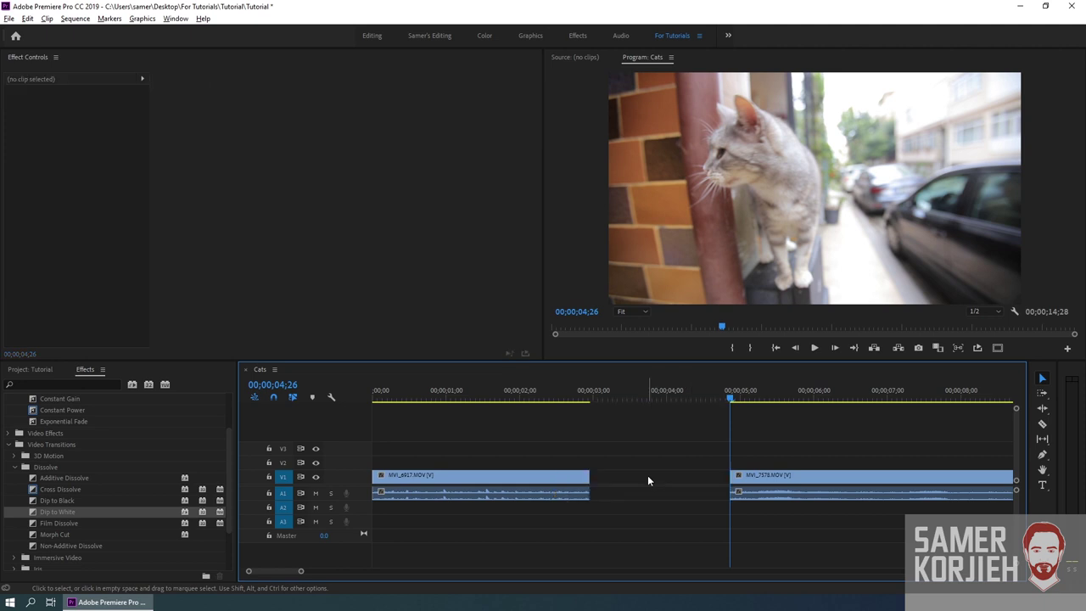
pyautogui.click(648, 480)
pyautogui.press('Delete')
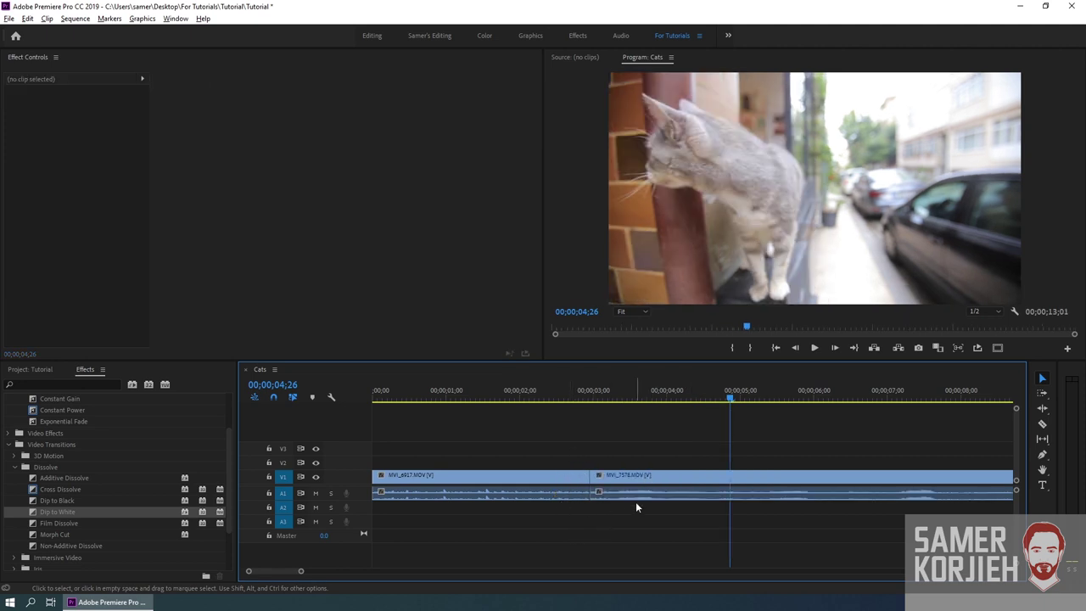
pyautogui.hotkey('shift', 'd')
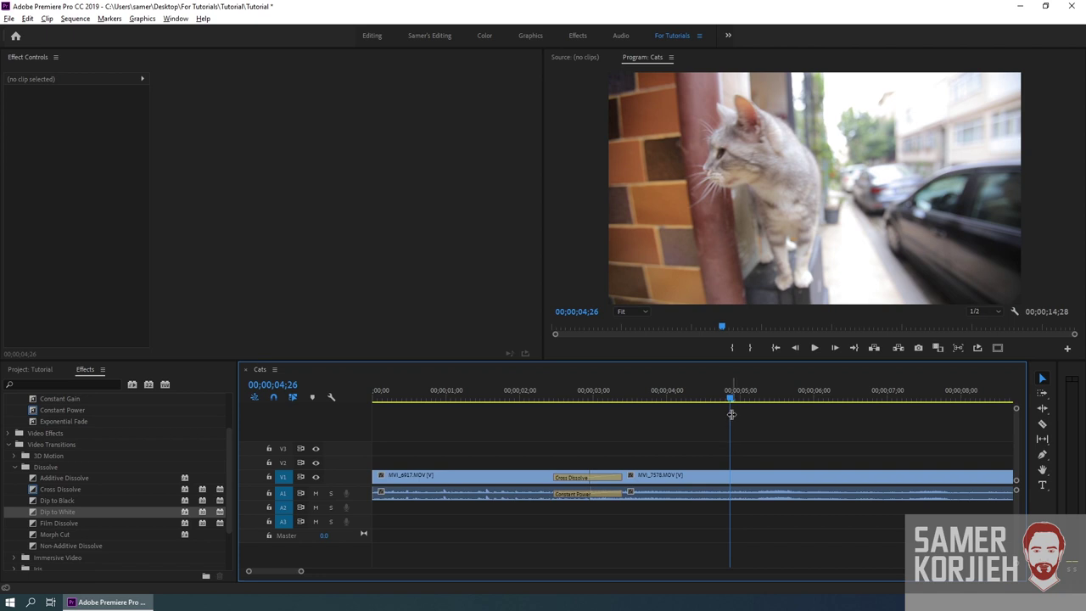
# Step: Ripple-trim 1;27 off MVI_7578.MOV's head at the Cross Dissolve join
pyautogui.press('b')
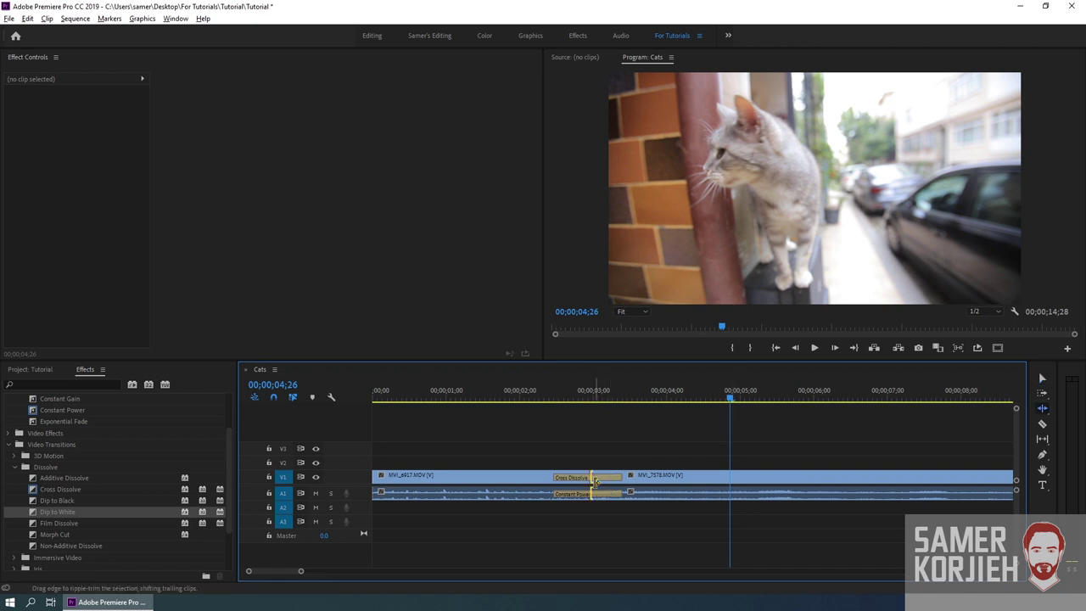
pyautogui.moveTo(595, 480); pyautogui.dragTo(734, 481)
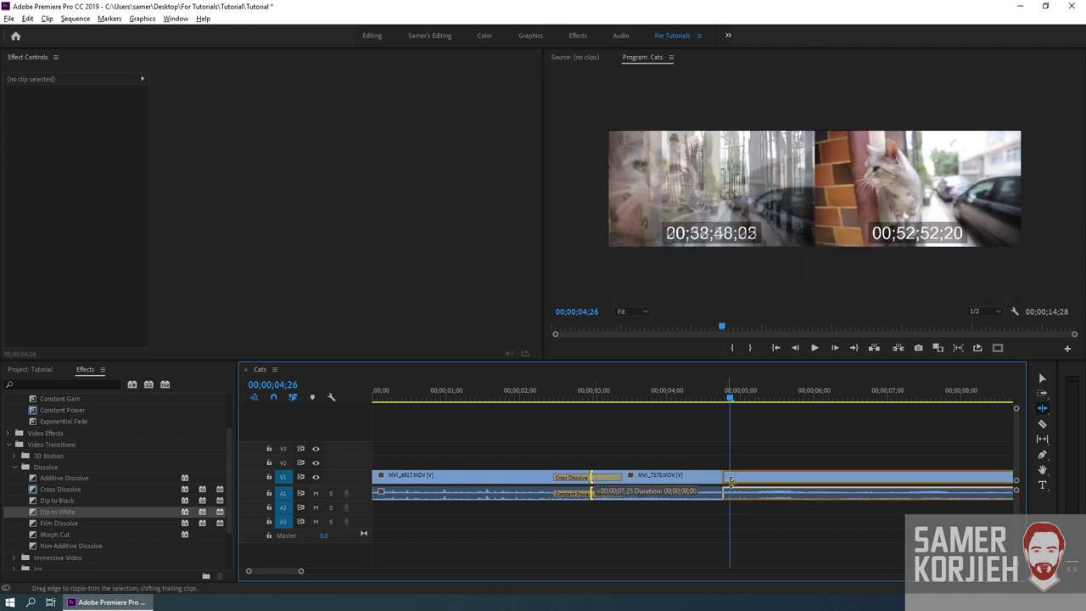
pyautogui.moveTo(734, 480); pyautogui.dragTo(731, 482)
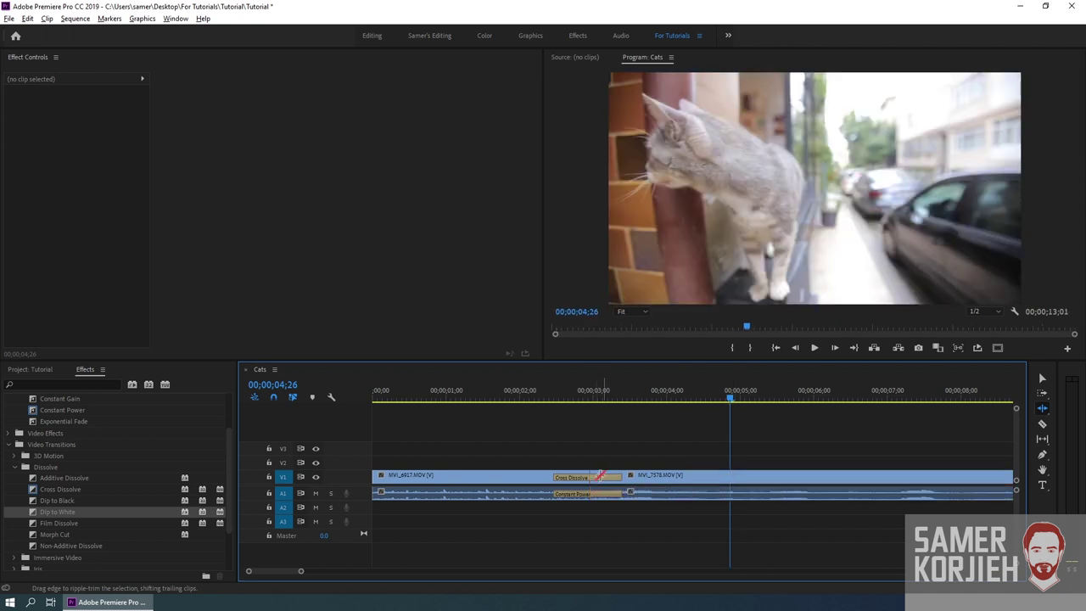
# Step: Play back the dissolve from 00;00;02;03 and fine-tune the second clip's head at the join
pyautogui.click(596, 388)
pyautogui.click(528, 379)
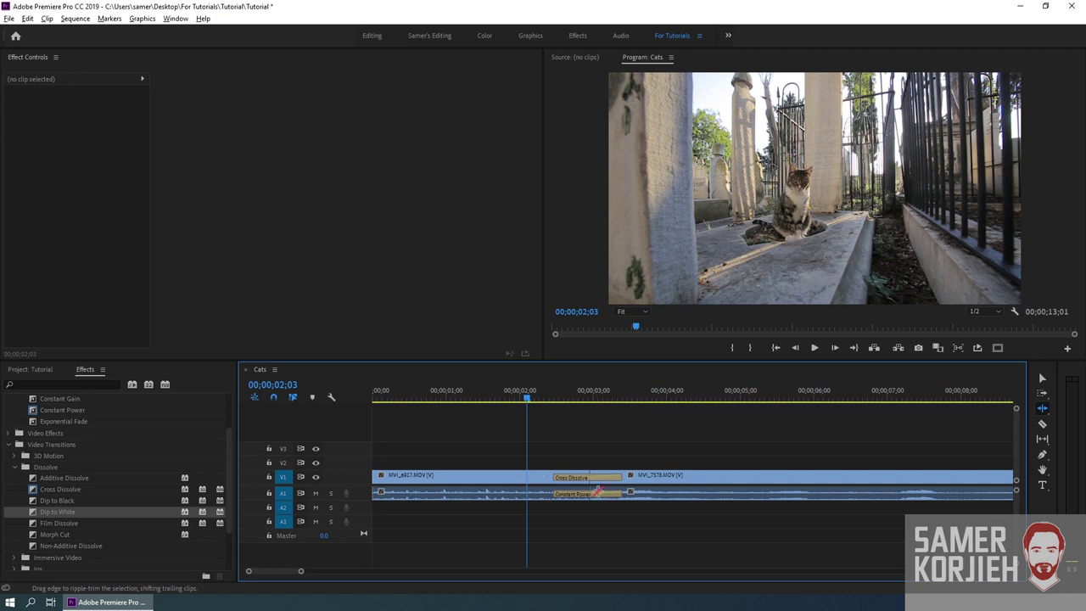
pyautogui.press('space')
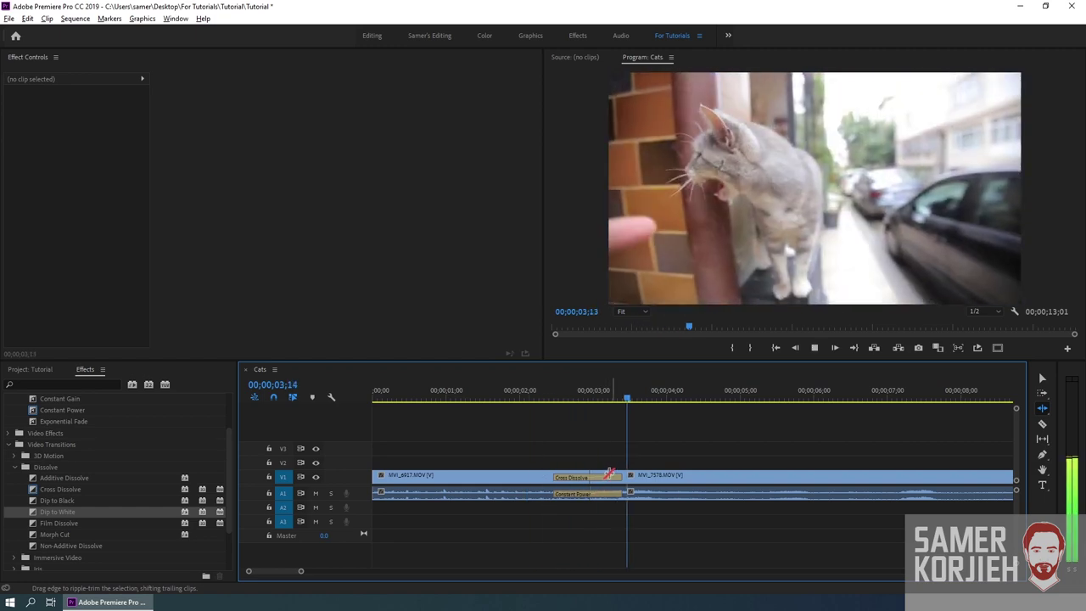
pyautogui.press('space')
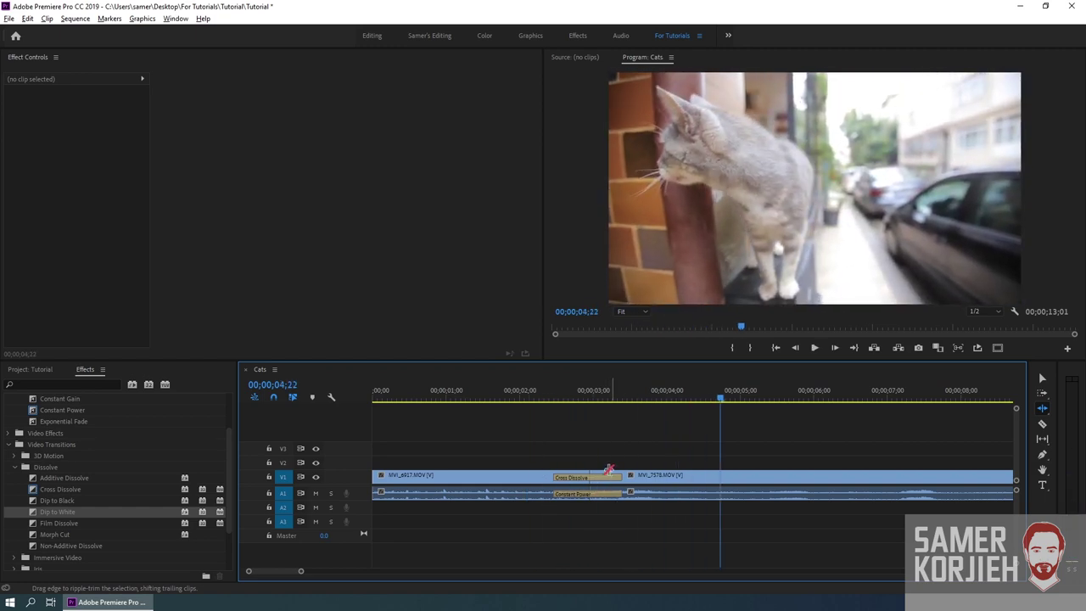
pyautogui.moveTo(609, 469); pyautogui.dragTo(609, 469)
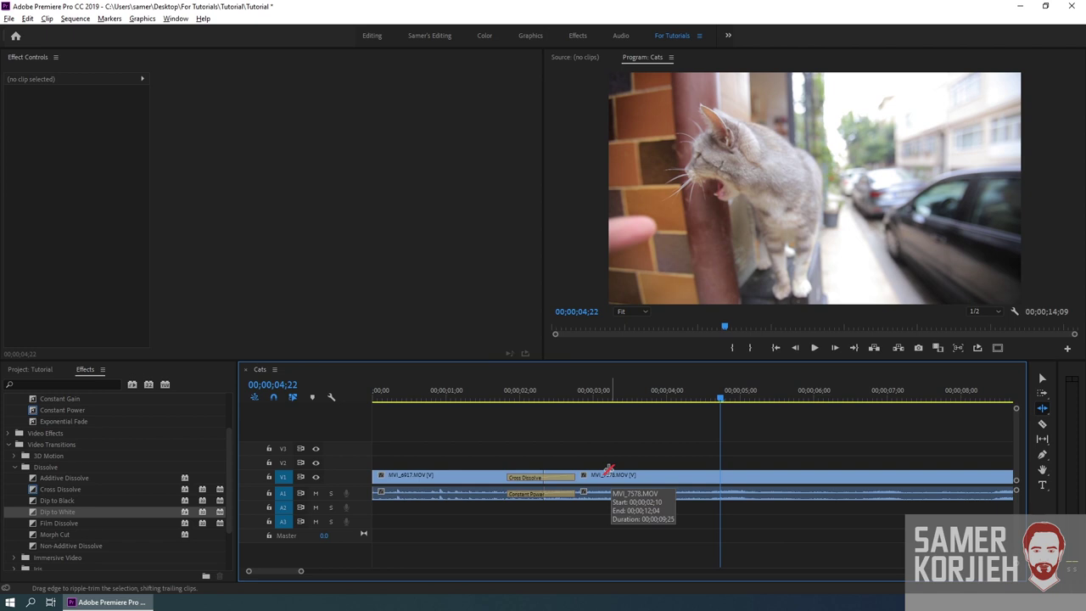
pyautogui.moveTo(609, 469); pyautogui.dragTo(612, 461)
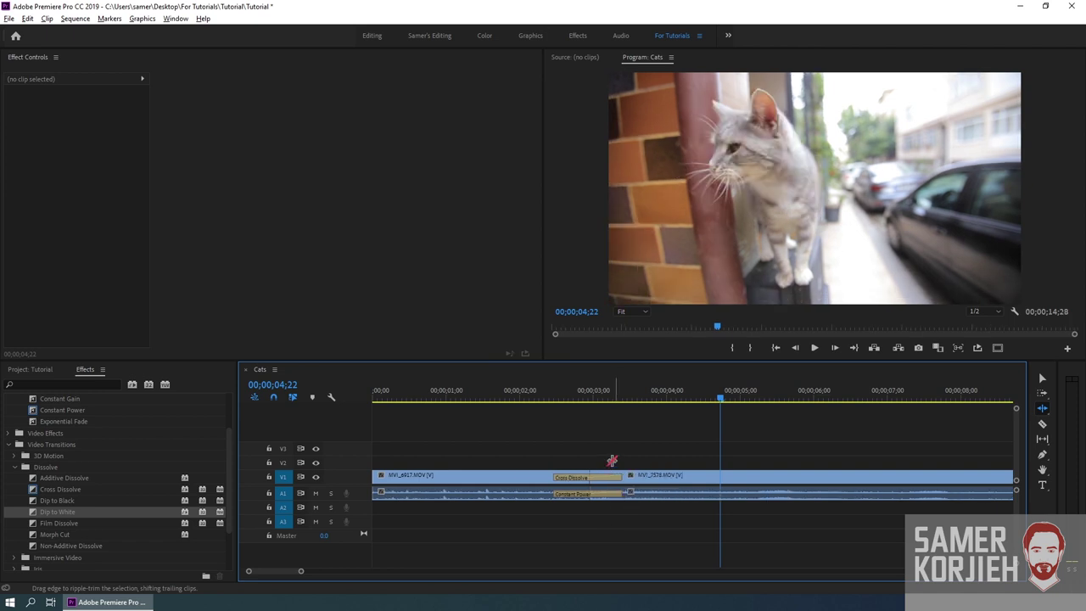
pyautogui.moveTo(544, 390); pyautogui.dragTo(746, 396)
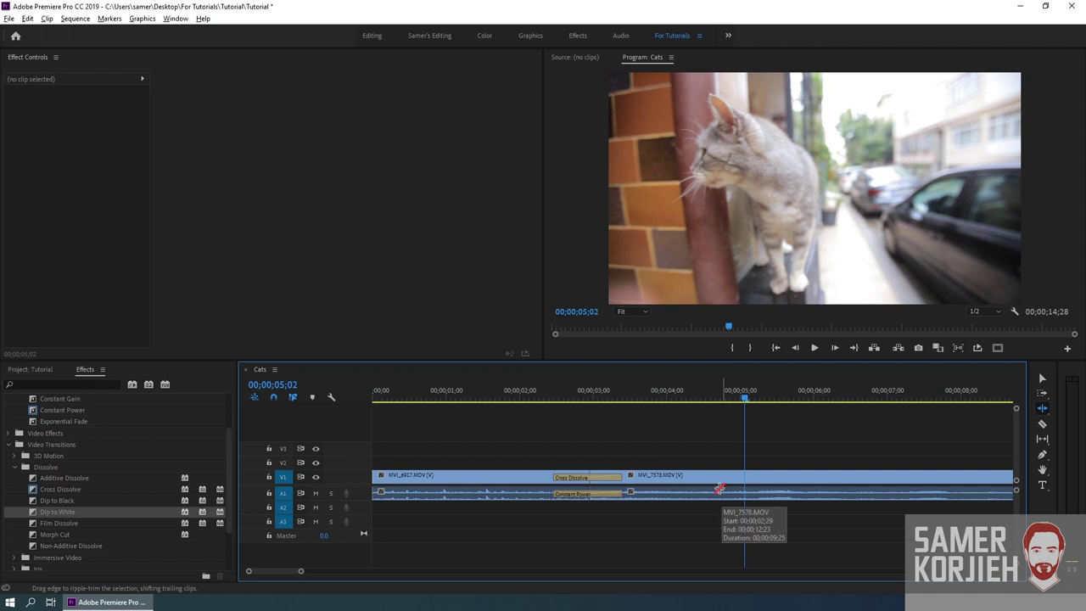
pyautogui.press('Up')
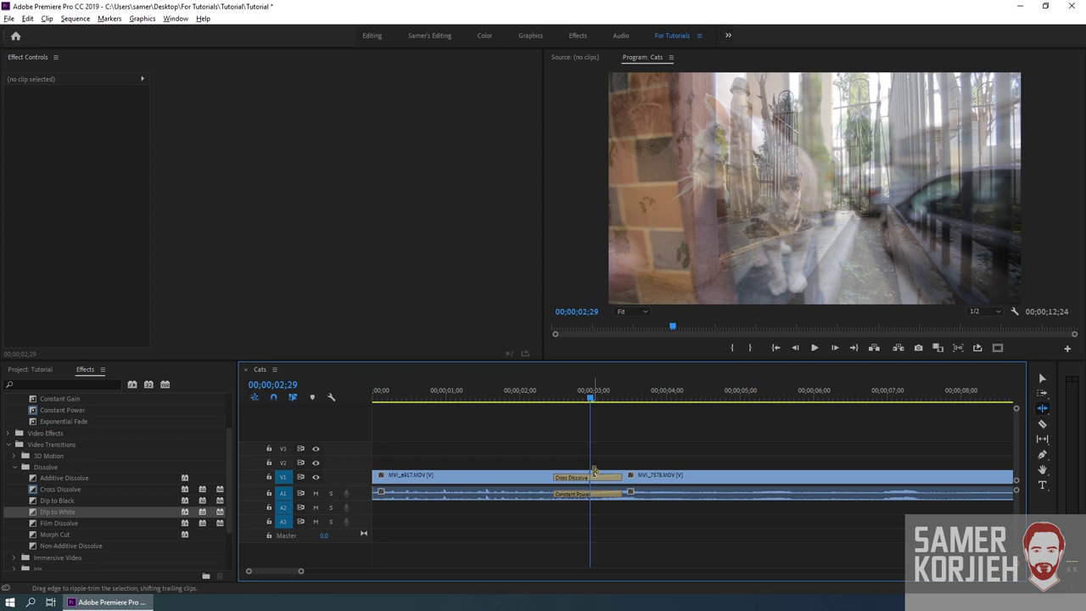
# Step: Ripple-trim MVI_7578.MOV's head by 1;03 and park the playhead at 00;00;02;13
pyautogui.moveTo(594, 471)
pyautogui.mouseDown()
pyautogui.moveTo(514, 478)
pyautogui.moveTo(597, 478)
pyautogui.mouseUp()
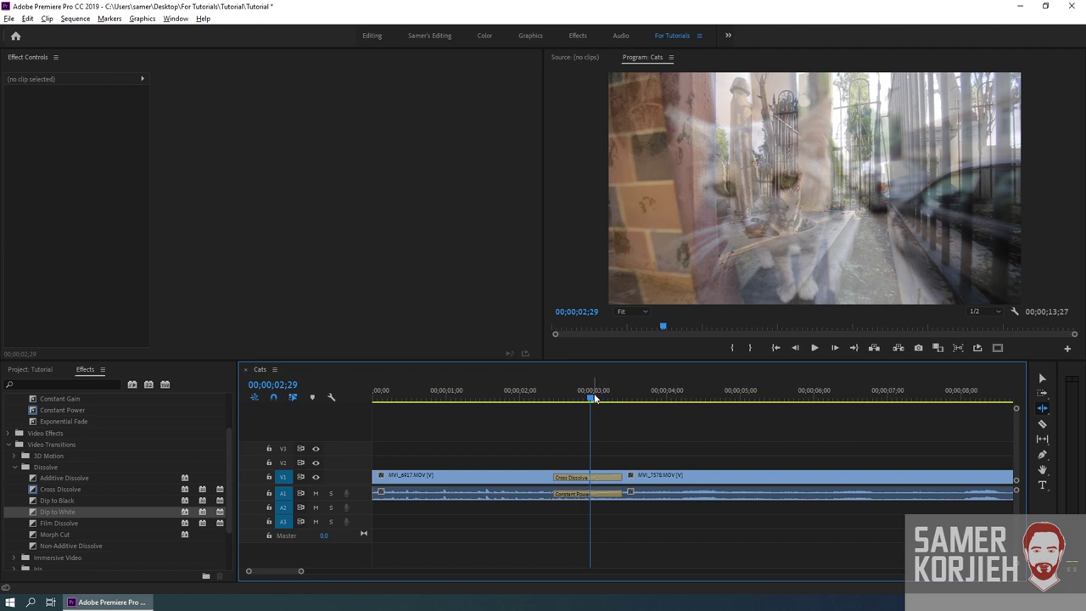
pyautogui.moveTo(594, 398); pyautogui.dragTo(679, 403)
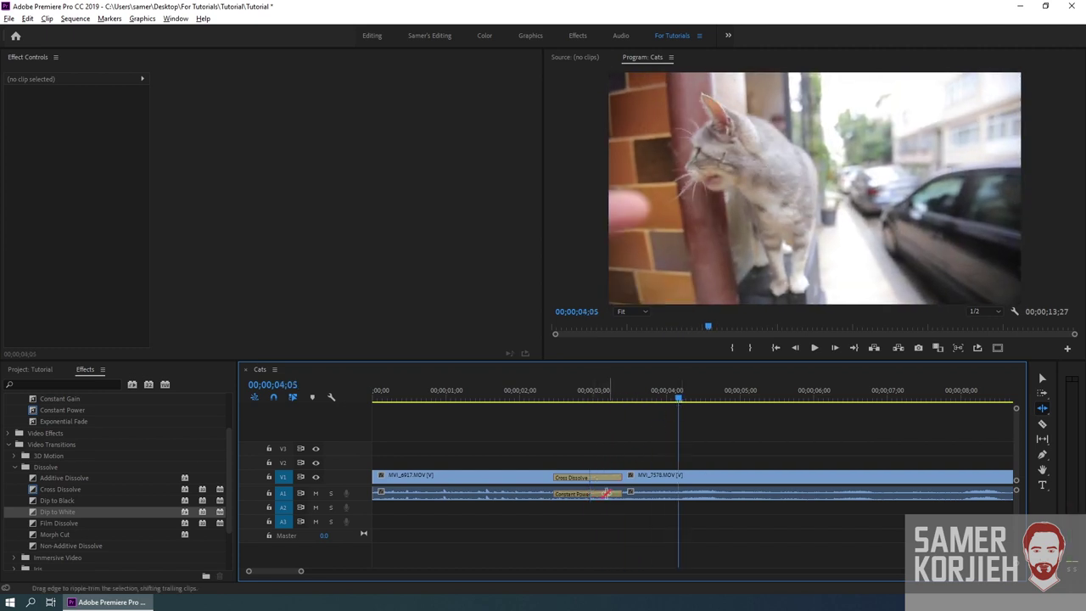
pyautogui.click(553, 398)
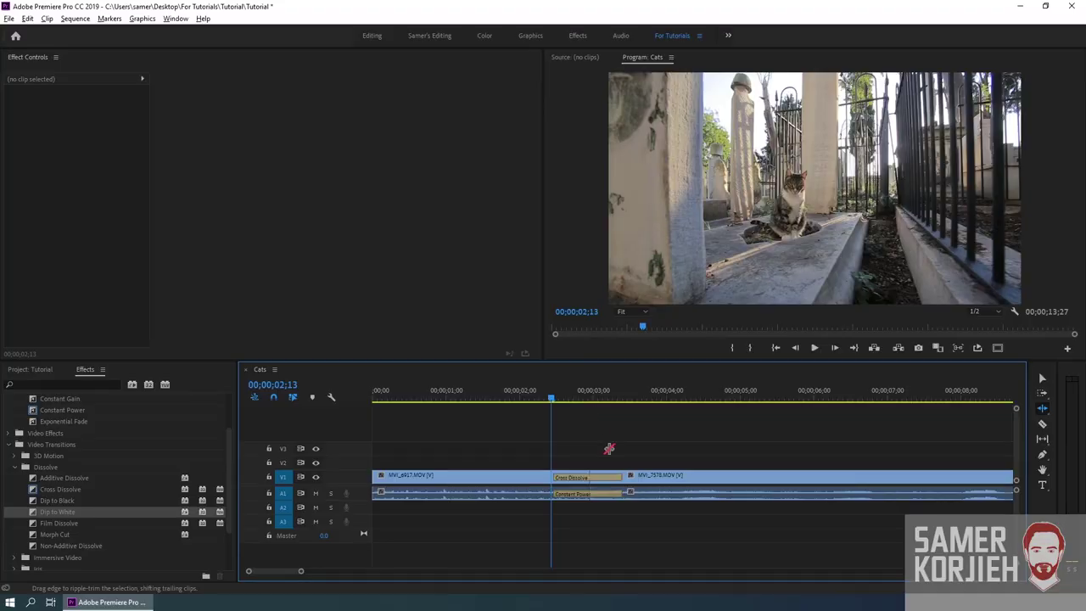
pyautogui.press('-')
pyautogui.press('-')
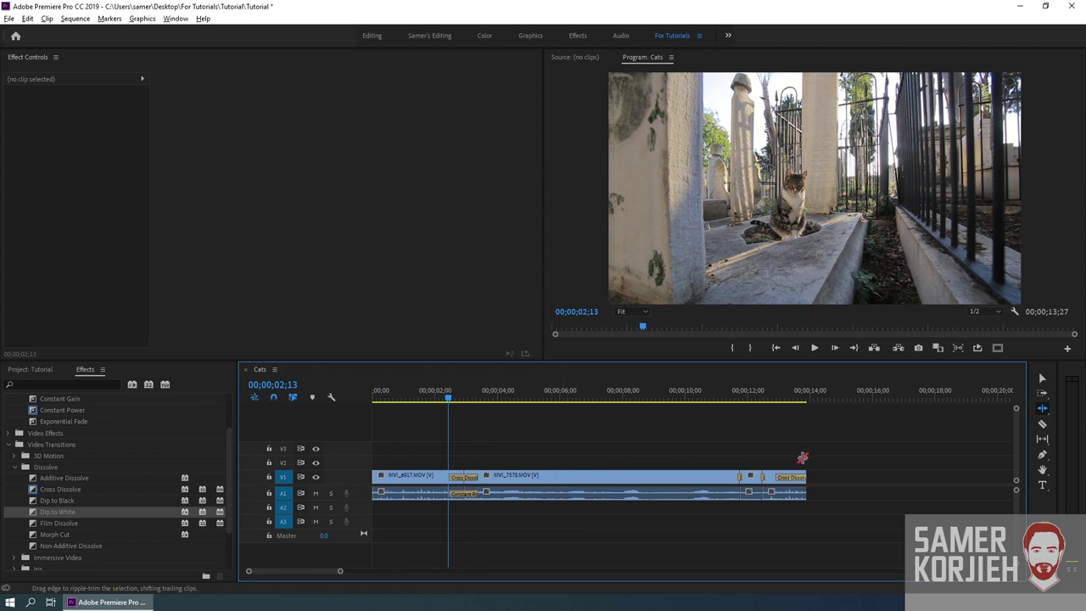
# Step: Marquee-select MVI_7578.MOV and all later clips and move them to about 10 seconds
pyautogui.press('v')
pyautogui.moveTo(807, 449); pyautogui.dragTo(501, 527)
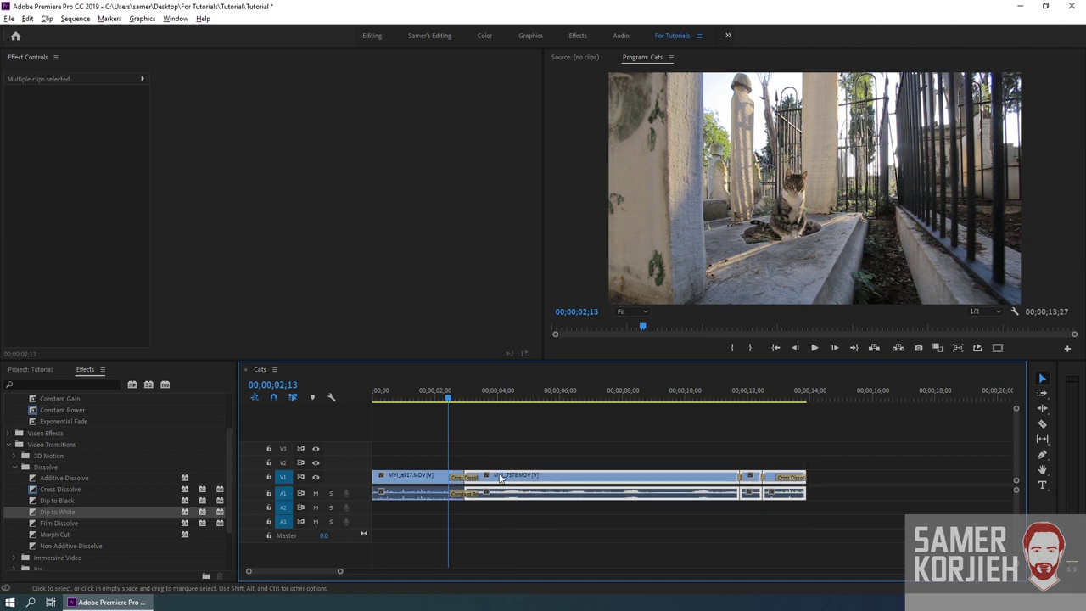
pyautogui.moveTo(493, 477); pyautogui.dragTo(778, 486)
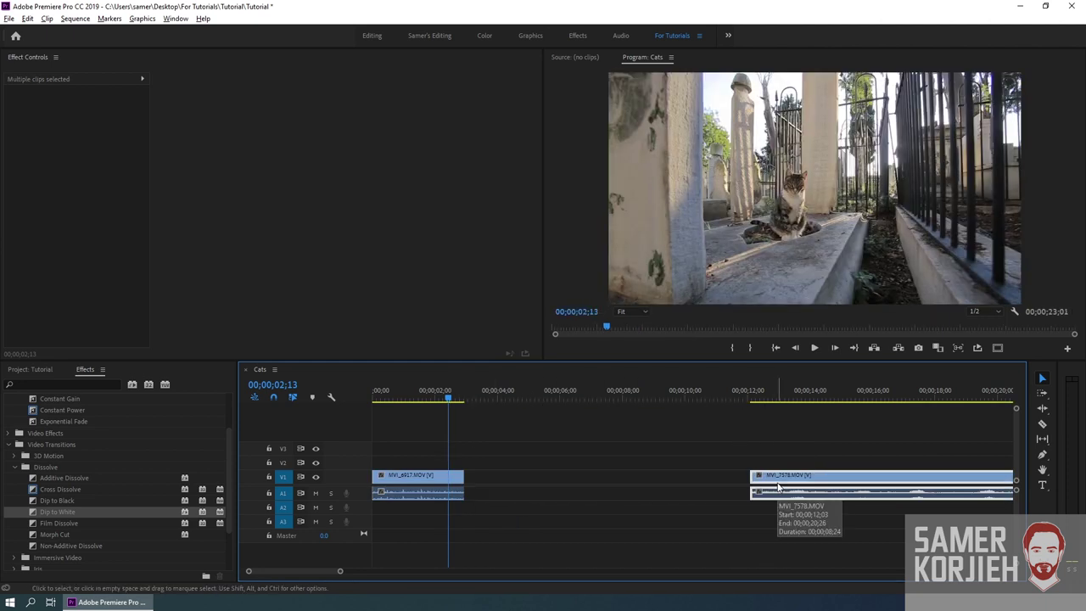
pyautogui.press('ctrl')
pyautogui.hotkey('ctrl', 'z')
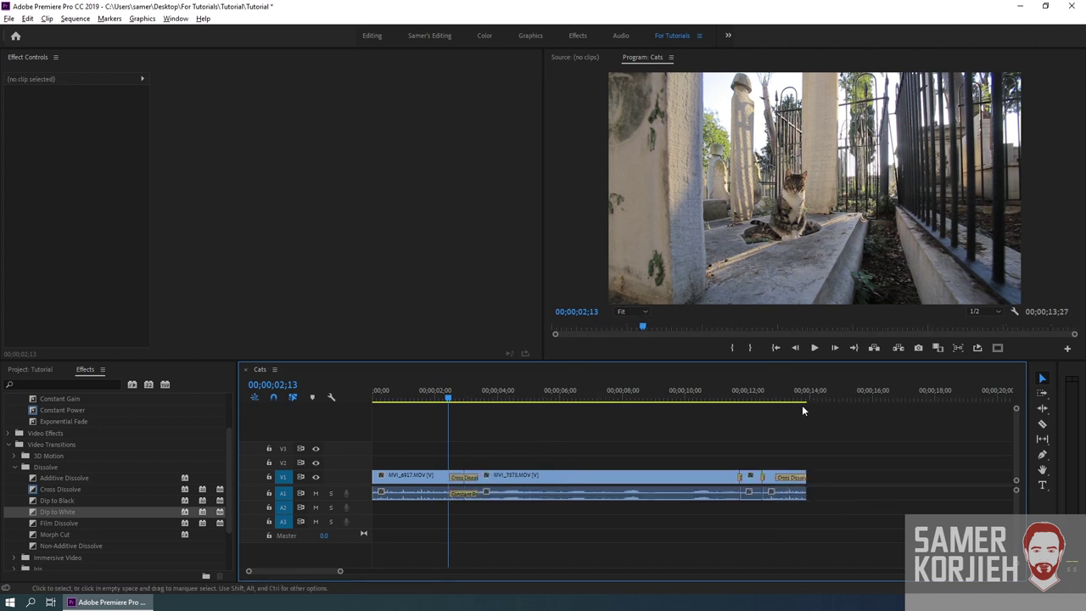
pyautogui.moveTo(802, 411); pyautogui.dragTo(629, 528)
pyautogui.moveTo(629, 479); pyautogui.dragTo(857, 479)
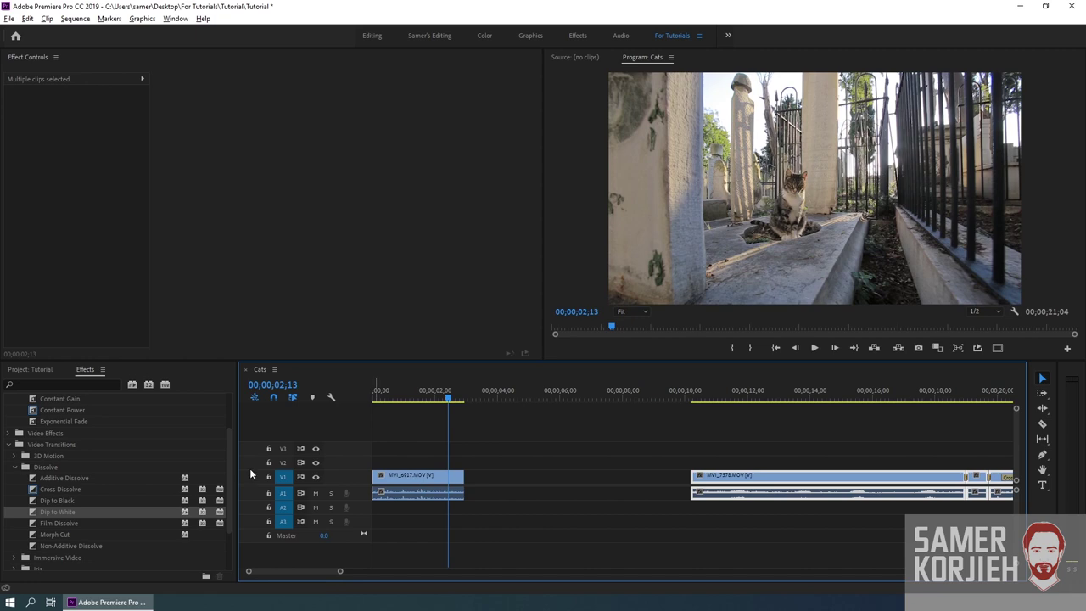
pyautogui.click(25, 371)
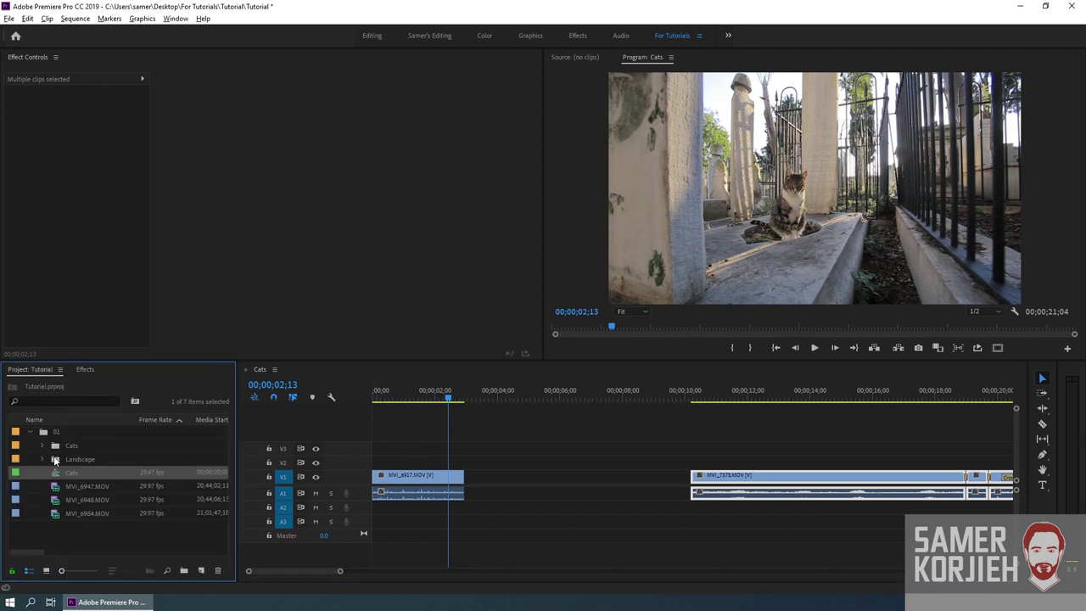
# Step: Try dropping MVI_6947.MOV from the Landscape folder into the gap, then undo it
pyautogui.moveTo(54, 459); pyautogui.dragTo(64, 424)
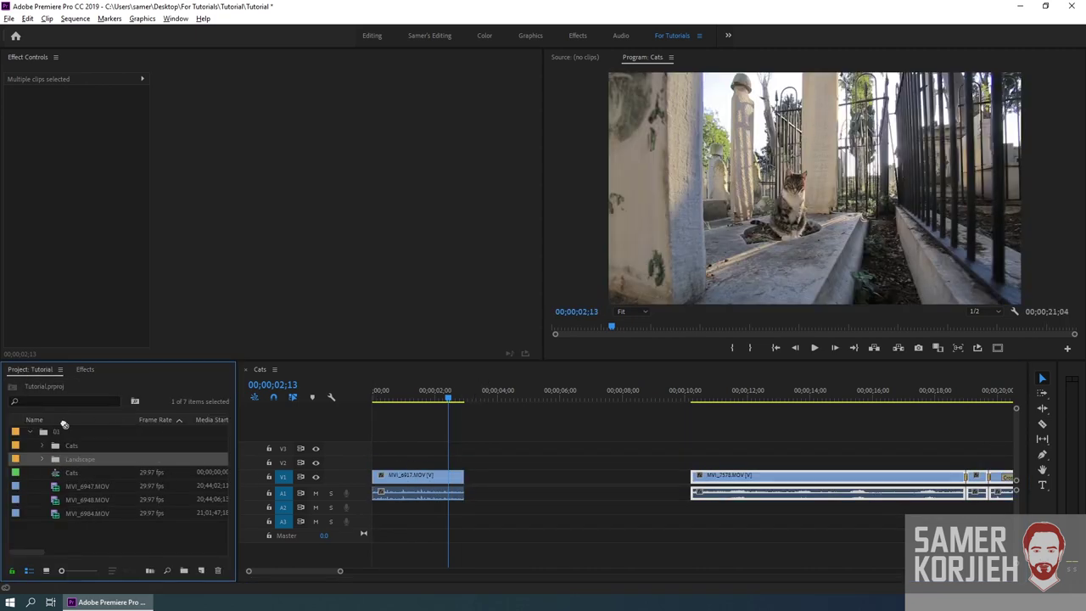
pyautogui.moveTo(55, 488)
pyautogui.mouseDown()
pyautogui.moveTo(525, 505)
pyautogui.moveTo(39, 459)
pyautogui.mouseUp()
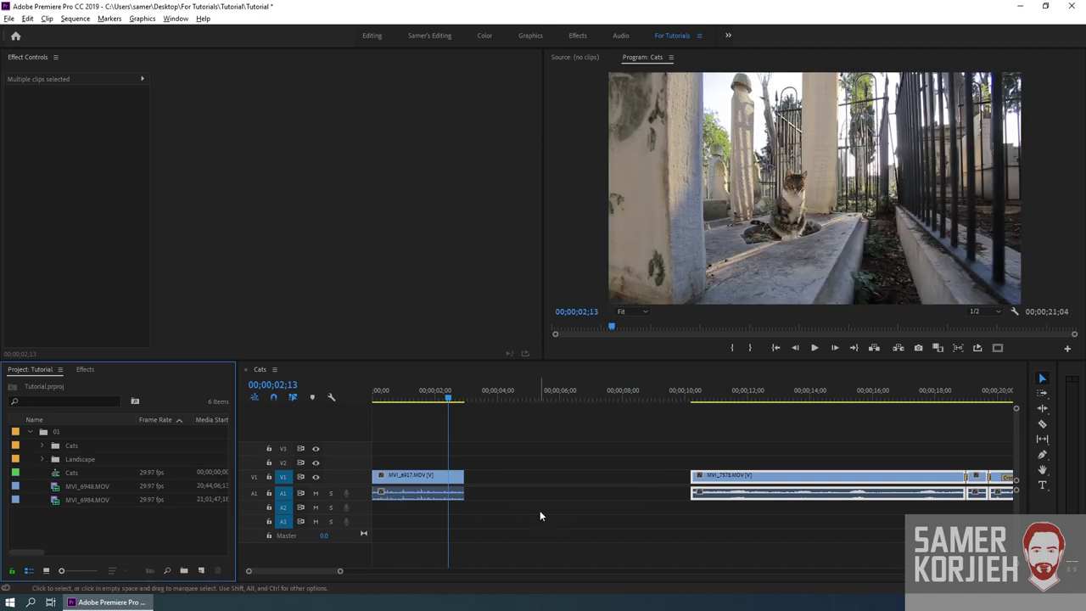
pyautogui.hotkey('ctrl', 'z')
pyautogui.hotkey('ctrl', 'z')
# Step: Zoom out and back in to confirm the later clips directly follow MVI_6917.MOV at 00;00;13;27
pyautogui.click(591, 455)
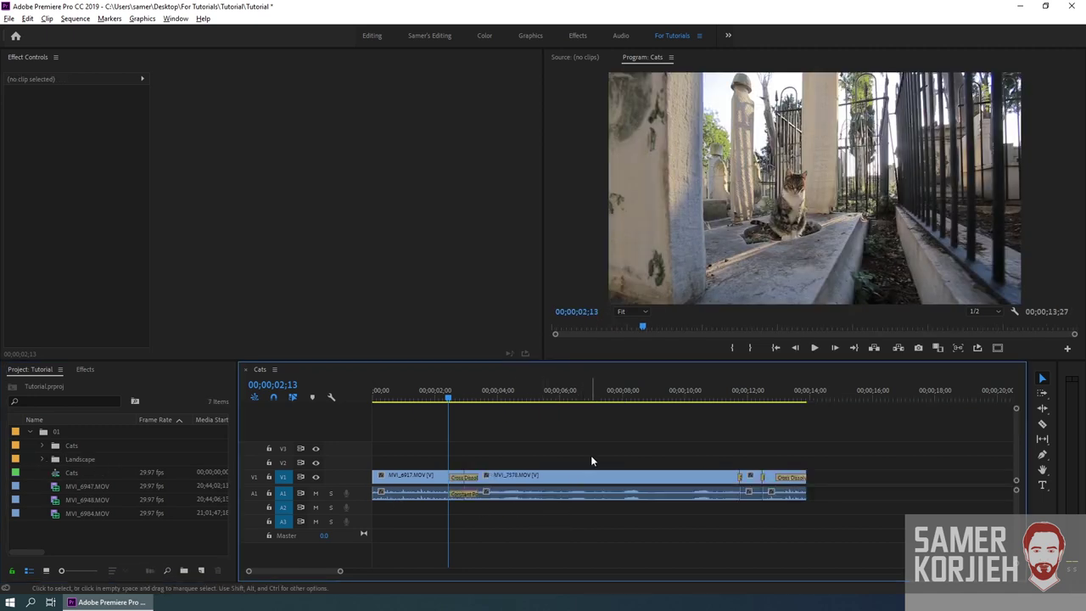
pyautogui.moveTo(812, 450); pyautogui.dragTo(497, 488)
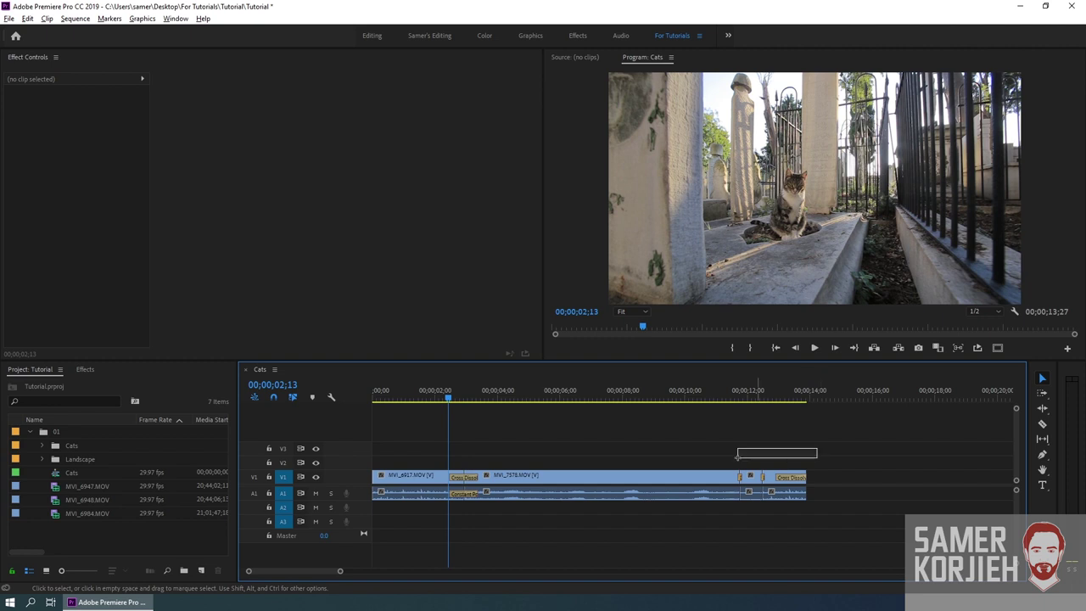
pyautogui.click(645, 443)
pyautogui.press('-')
pyautogui.press('-')
pyautogui.press('-')
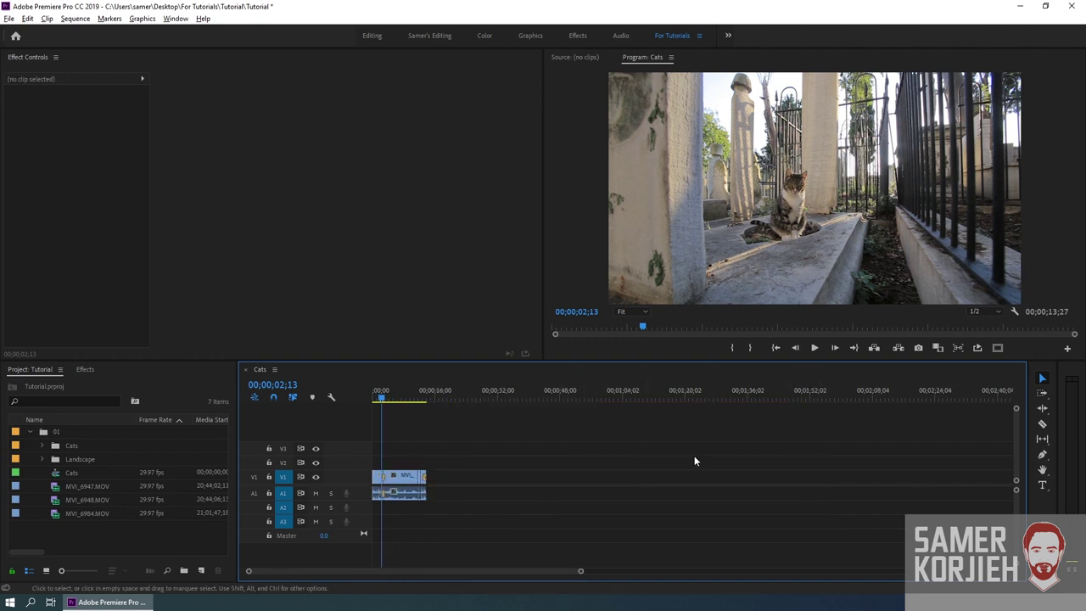
pyautogui.press('-')
pyautogui.press('-')
pyautogui.moveTo(966, 421); pyautogui.dragTo(373, 503)
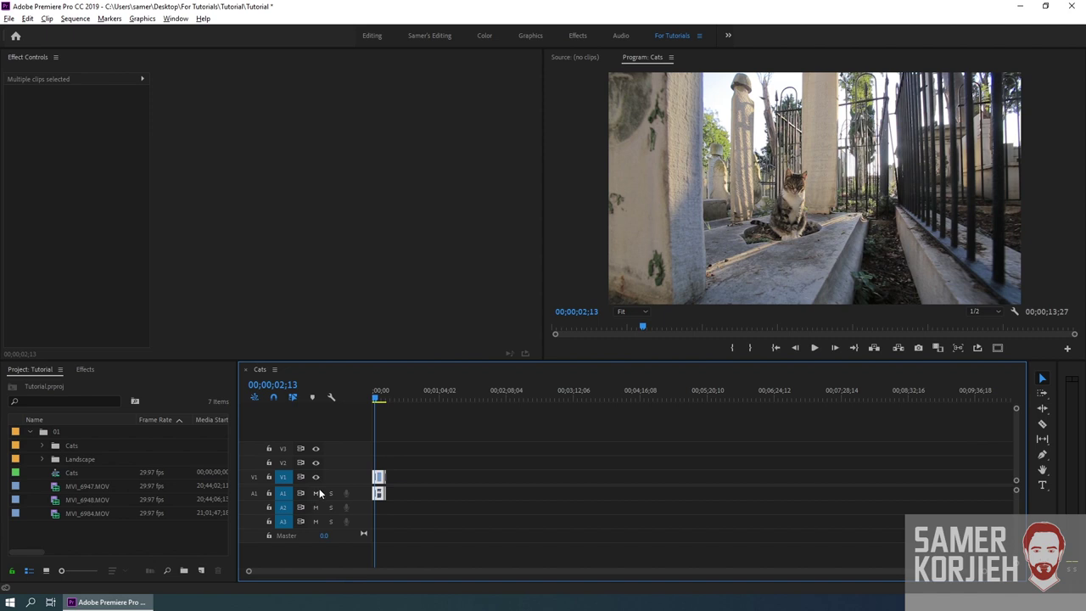
pyautogui.press('=')
pyautogui.press('=')
pyautogui.press('=')
pyautogui.press('=')
pyautogui.press('=')
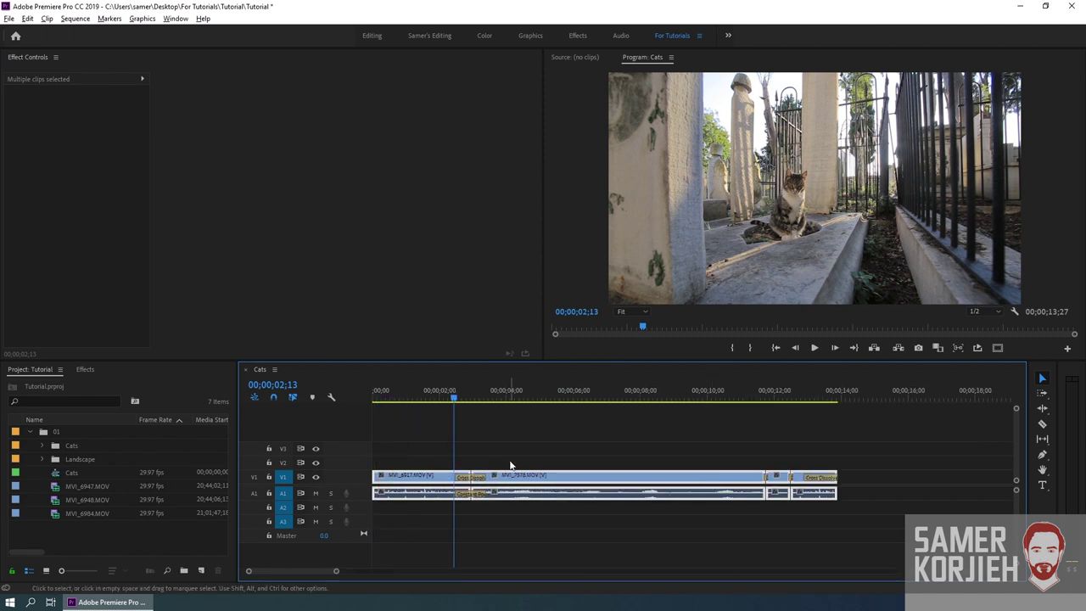
pyautogui.click(510, 465)
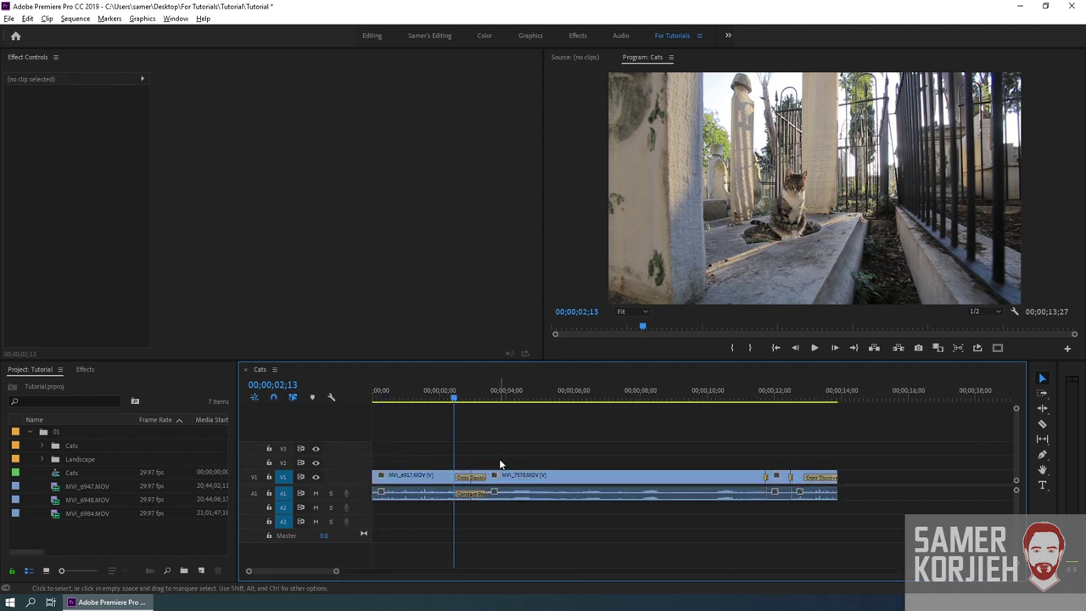
pyautogui.press('a')
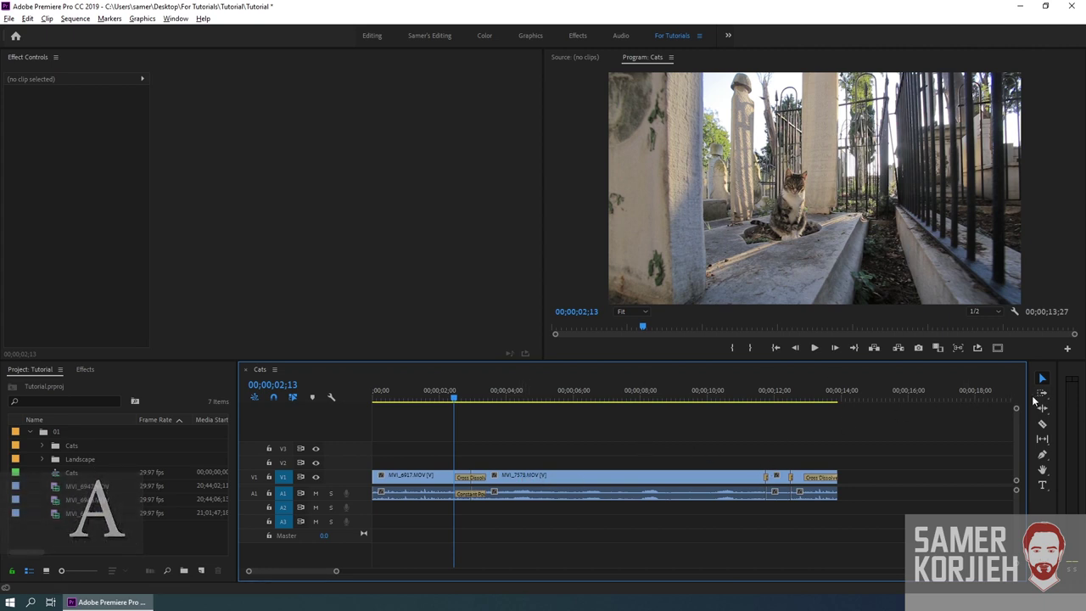
# Step: Shift MVI_7578 and all later clips right to about 12 seconds with Track Select Forward
pyautogui.press('a')
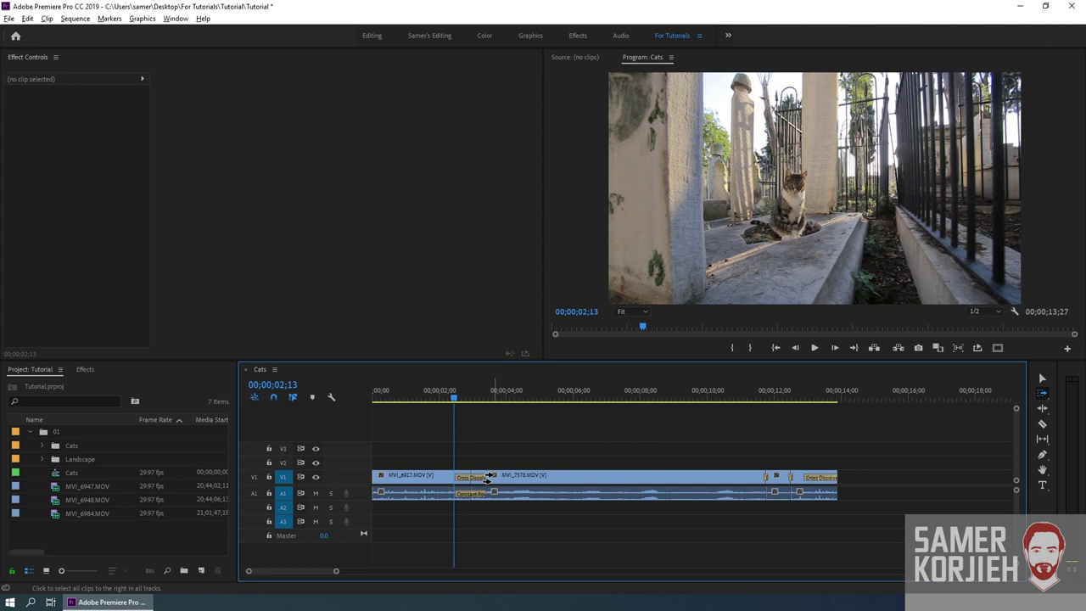
pyautogui.click(490, 476)
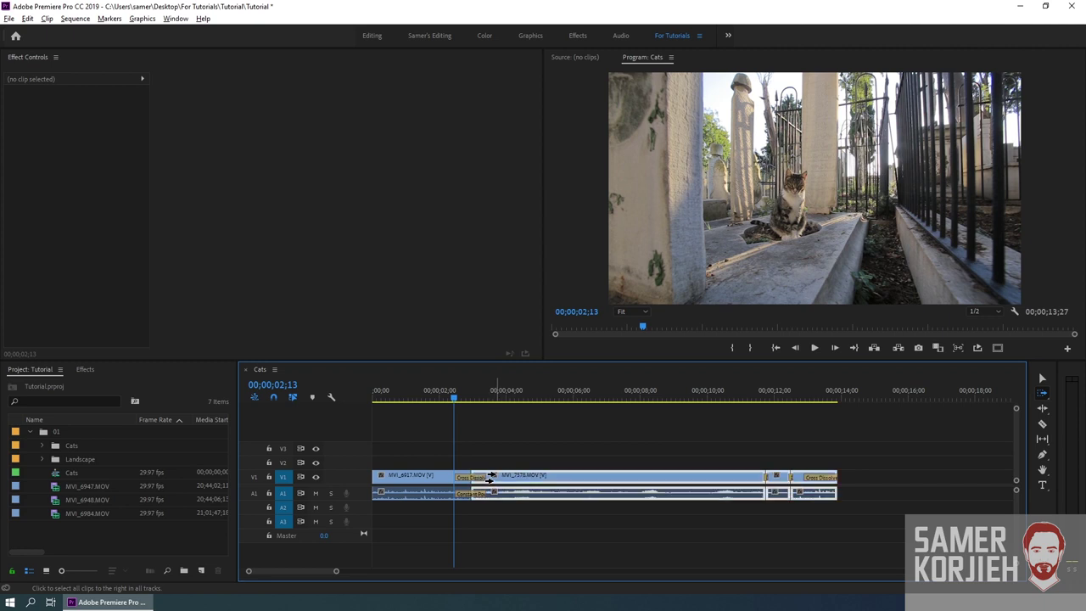
pyautogui.moveTo(490, 476); pyautogui.dragTo(688, 495)
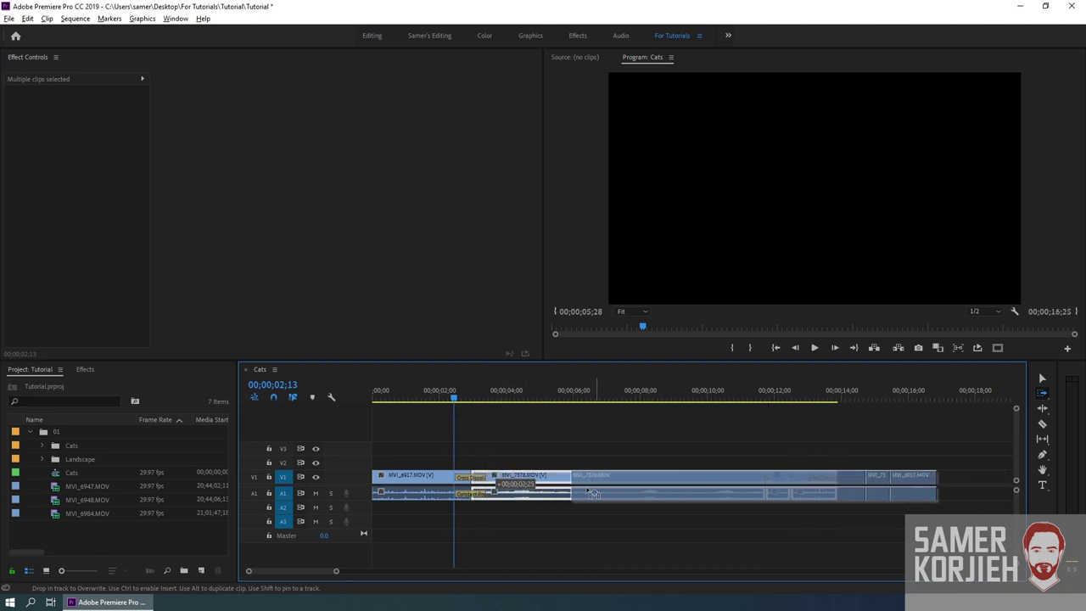
pyautogui.moveTo(749, 495); pyautogui.dragTo(806, 497)
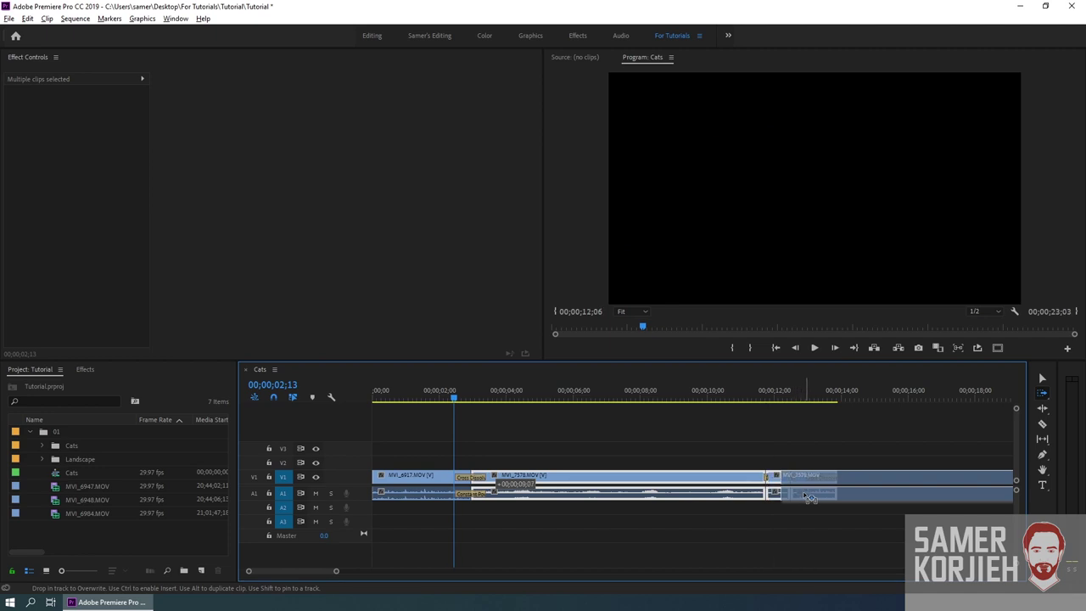
pyautogui.moveTo(810, 498); pyautogui.dragTo(806, 497)
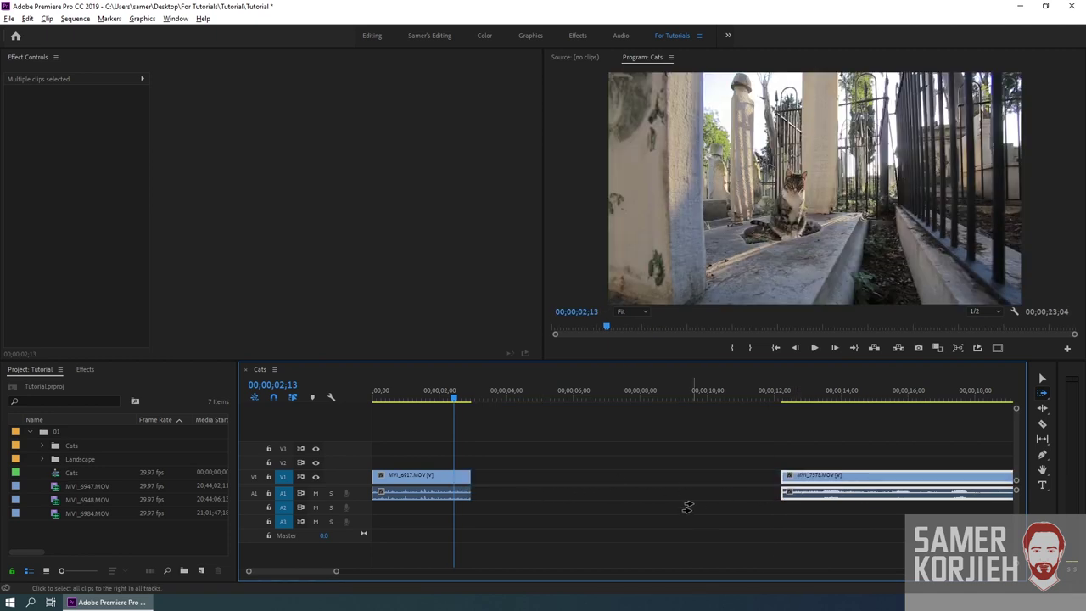
pyautogui.scroll(-2, 687, 507)
pyautogui.scroll(-2, 693, 502)
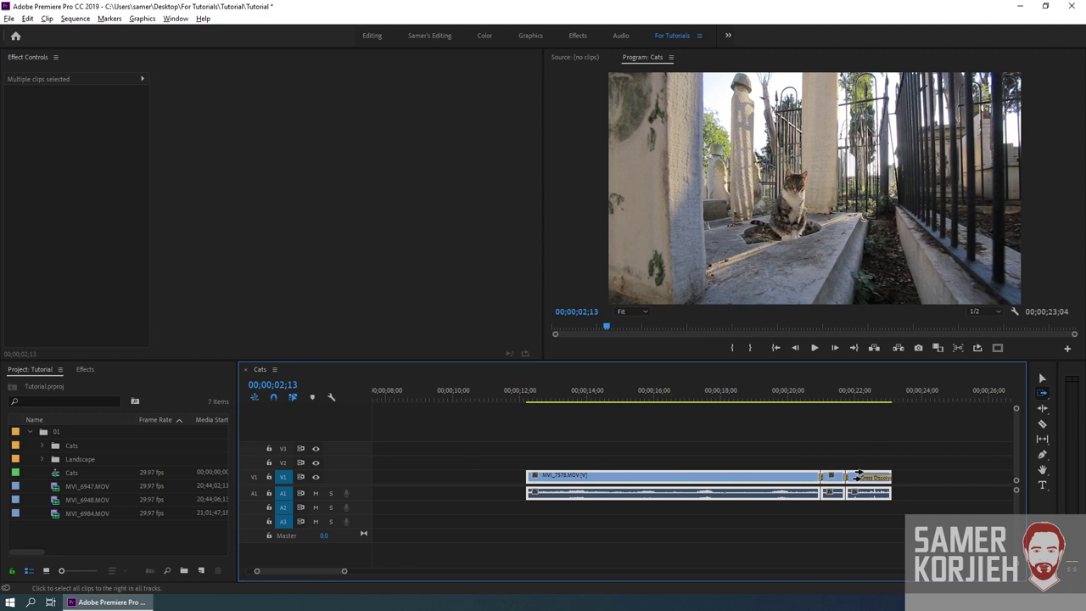
pyautogui.press('v')
# Step: Drag MVI_6948.MOV from the Project panel into the gap after the first clip
pyautogui.scroll(4, 560, 450)
pyautogui.scroll(3, 547, 442)
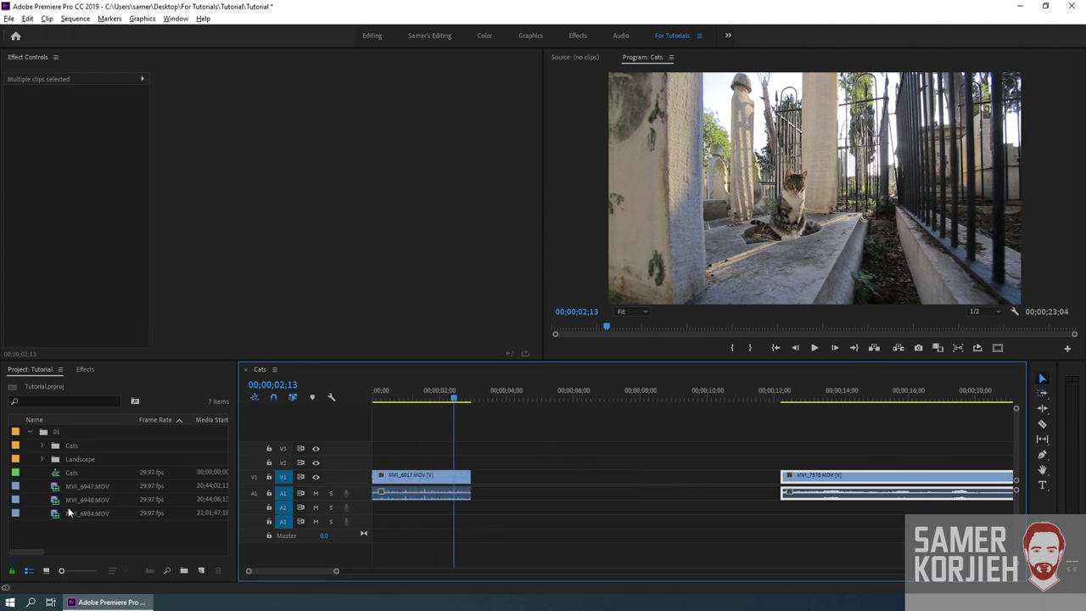
pyautogui.moveTo(58, 502); pyautogui.dragTo(547, 494)
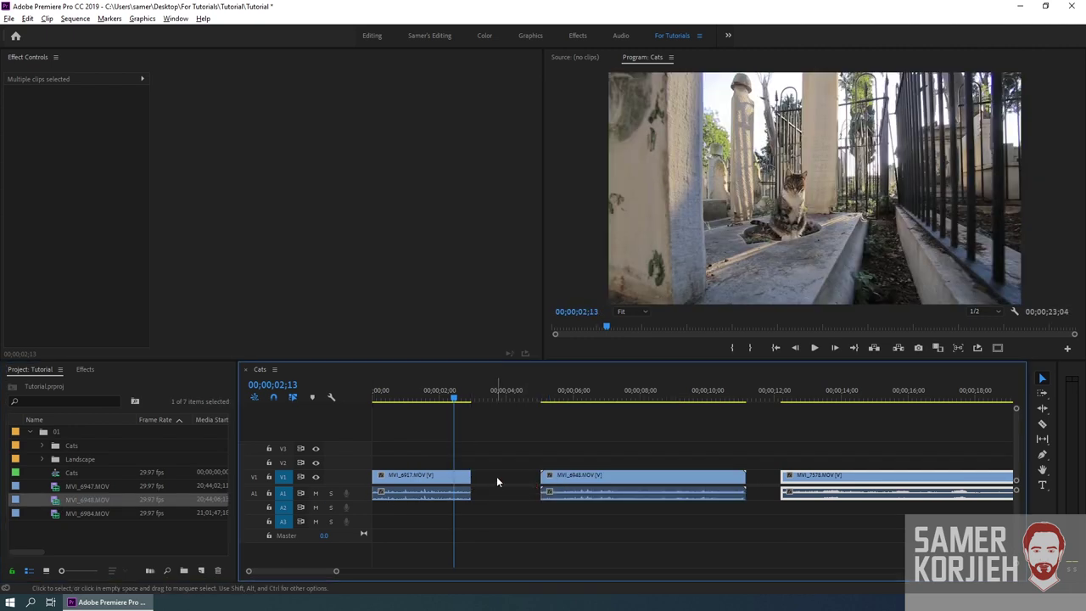
# Step: Ripple-delete both gaps around MVI_6948, then scrub past 5 seconds to preview it
pyautogui.click(496, 476)
pyautogui.press('Delete')
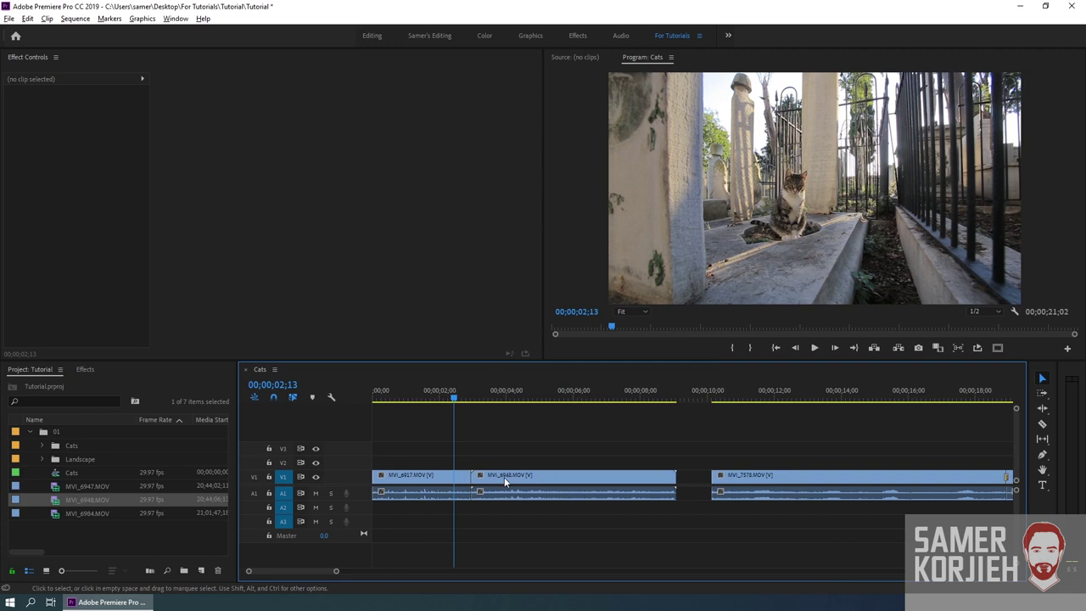
pyautogui.click(694, 485)
pyautogui.press('Delete')
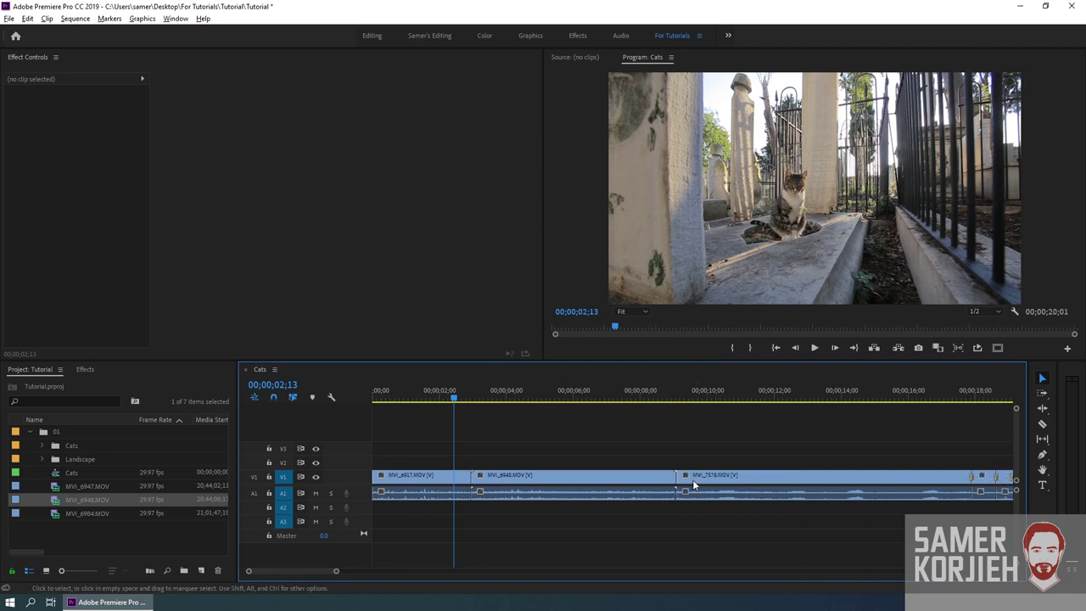
pyautogui.moveTo(454, 396); pyautogui.dragTo(585, 406)
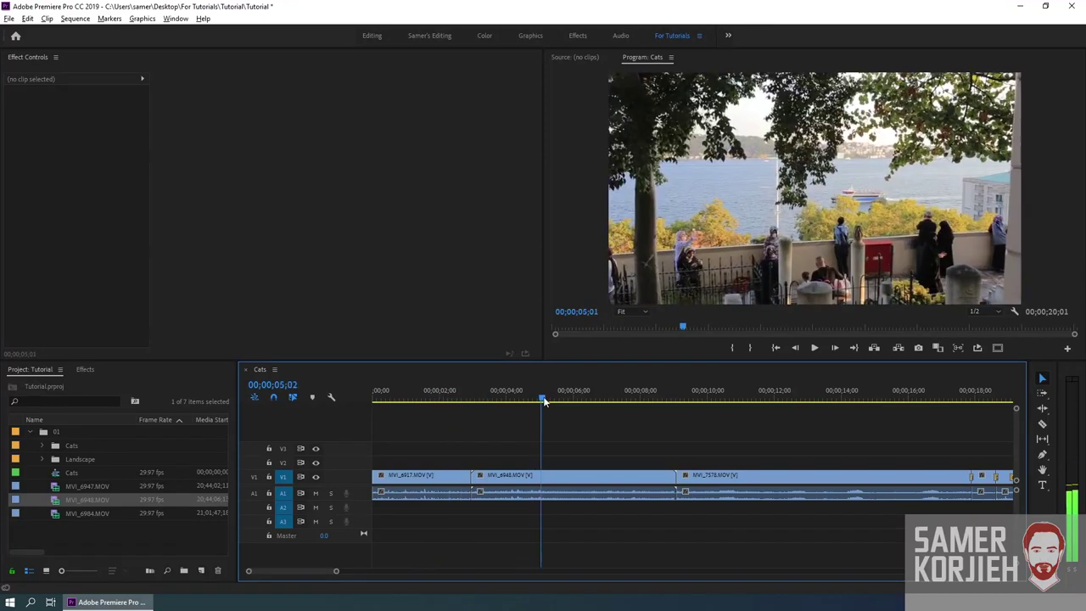
pyautogui.moveTo(586, 406); pyautogui.dragTo(610, 402)
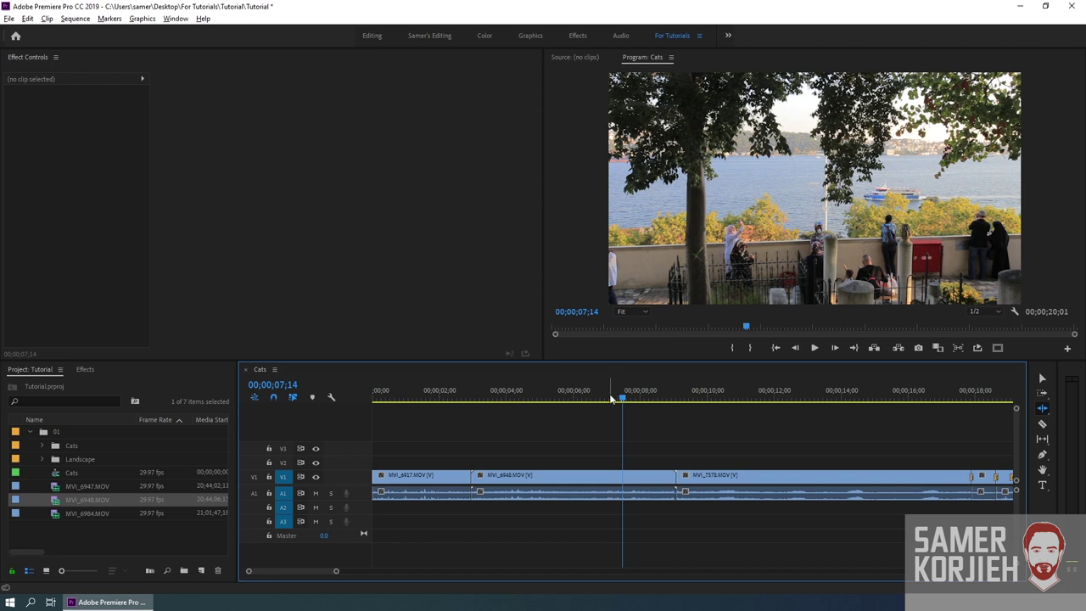
# Step: Try a ripple trim on MVI_6948's start, check it, then undo it
pyautogui.click(508, 480)
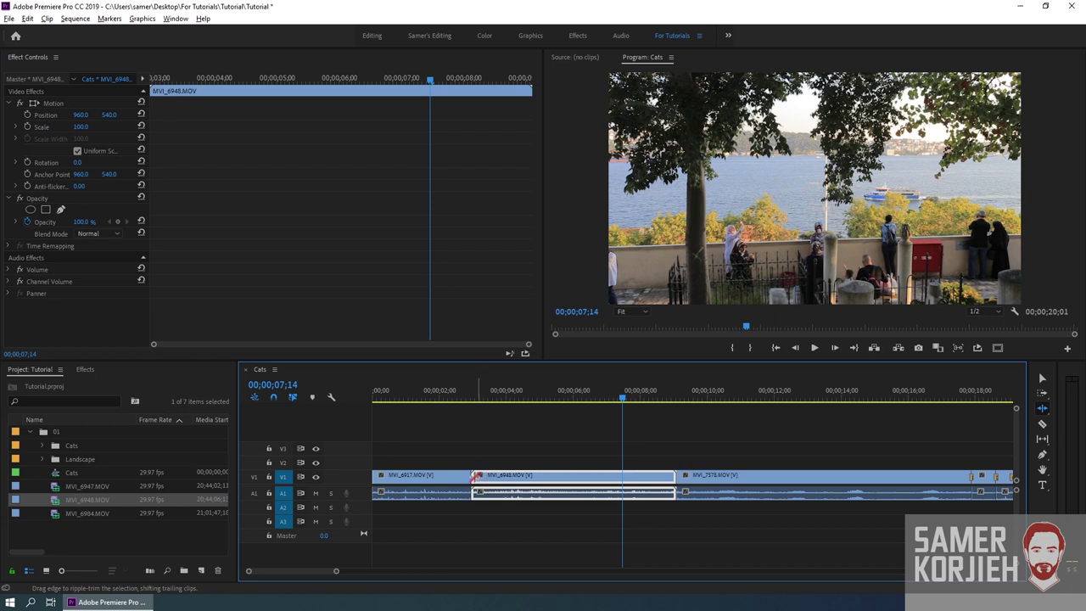
pyautogui.moveTo(474, 476)
pyautogui.mouseDown()
pyautogui.moveTo(429, 485)
pyautogui.moveTo(544, 479)
pyautogui.mouseUp()
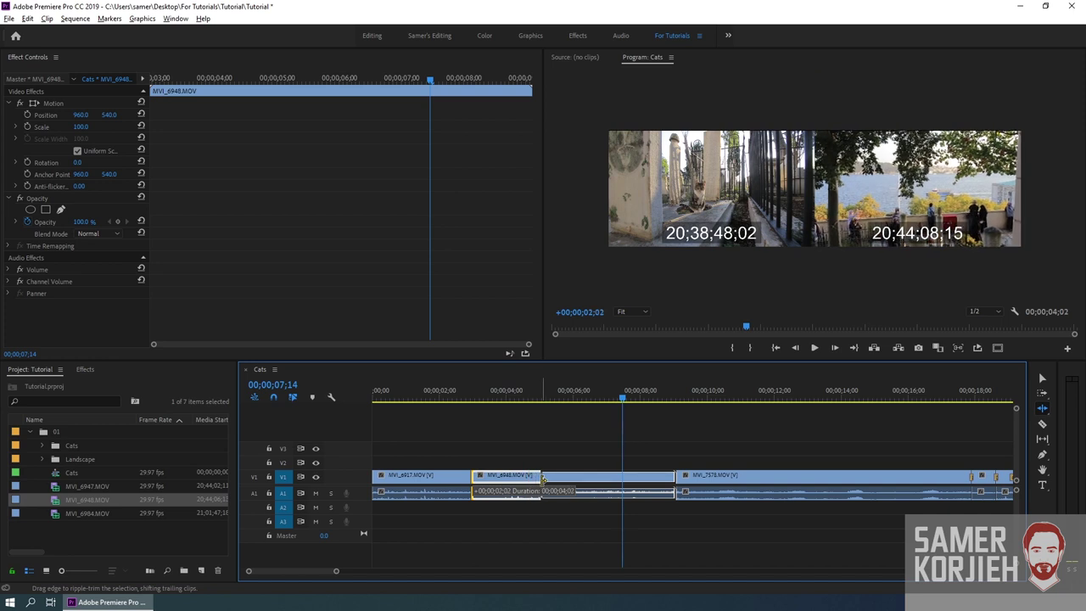
pyautogui.moveTo(544, 479); pyautogui.dragTo(544, 479)
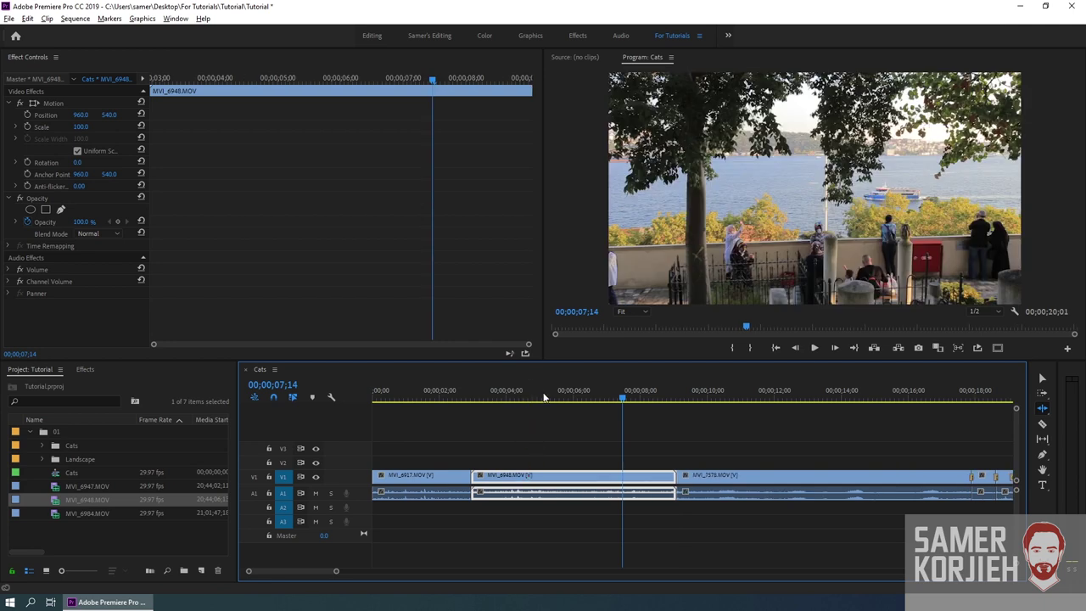
pyautogui.click(544, 396)
pyautogui.press('Up')
pyautogui.hotkey('ctrl', 'z')
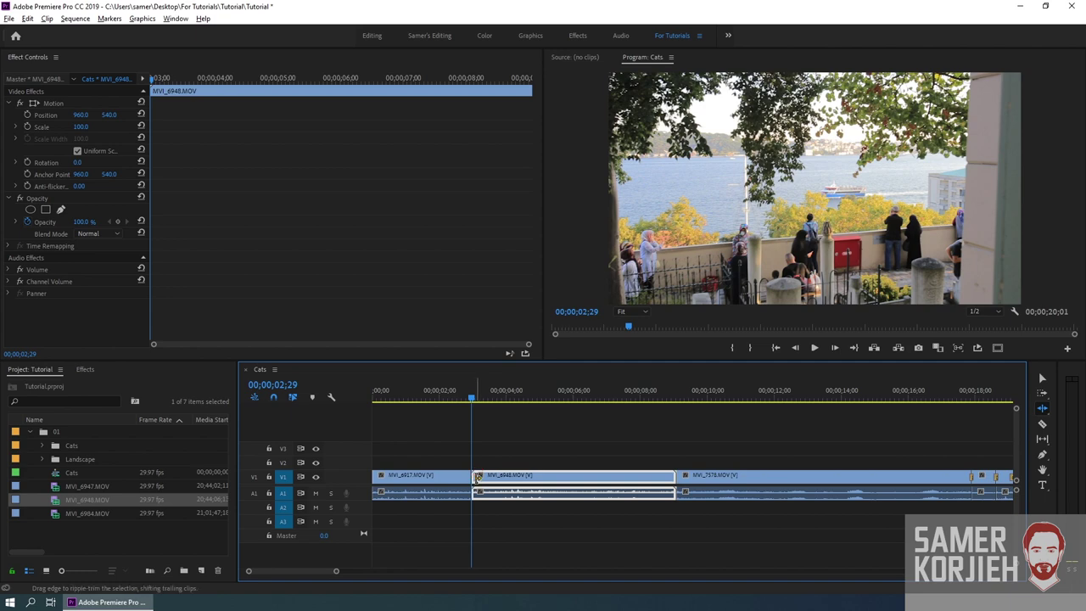
# Step: Cut MVI_6948's opening up to the 05;10 playhead with Q, then preview from 02;19
pyautogui.click(513, 416)
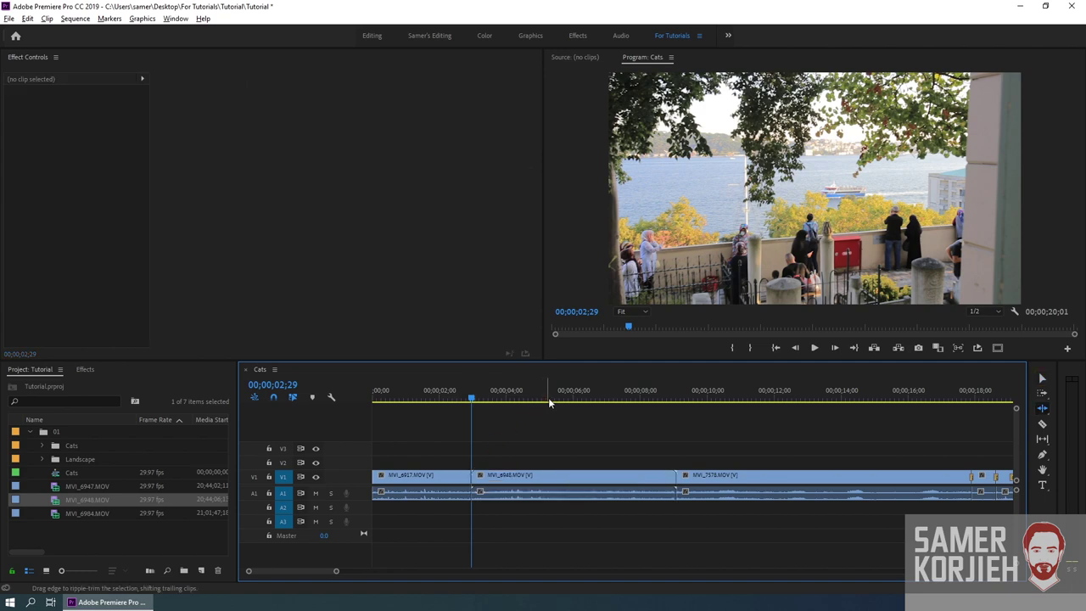
pyautogui.click(552, 399)
pyautogui.press('q')
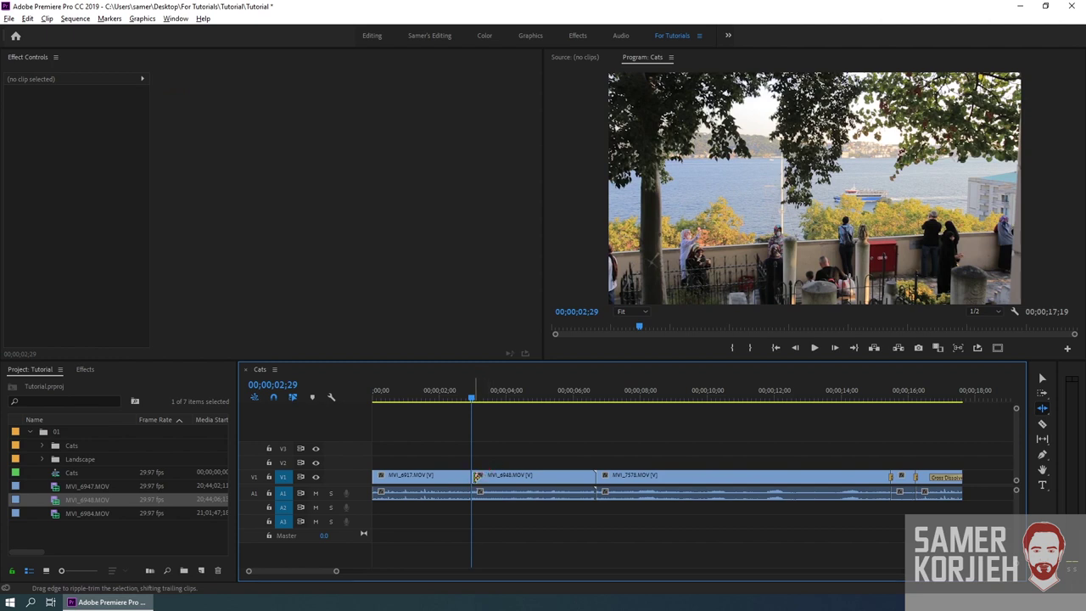
pyautogui.moveTo(475, 476); pyautogui.dragTo(454, 478)
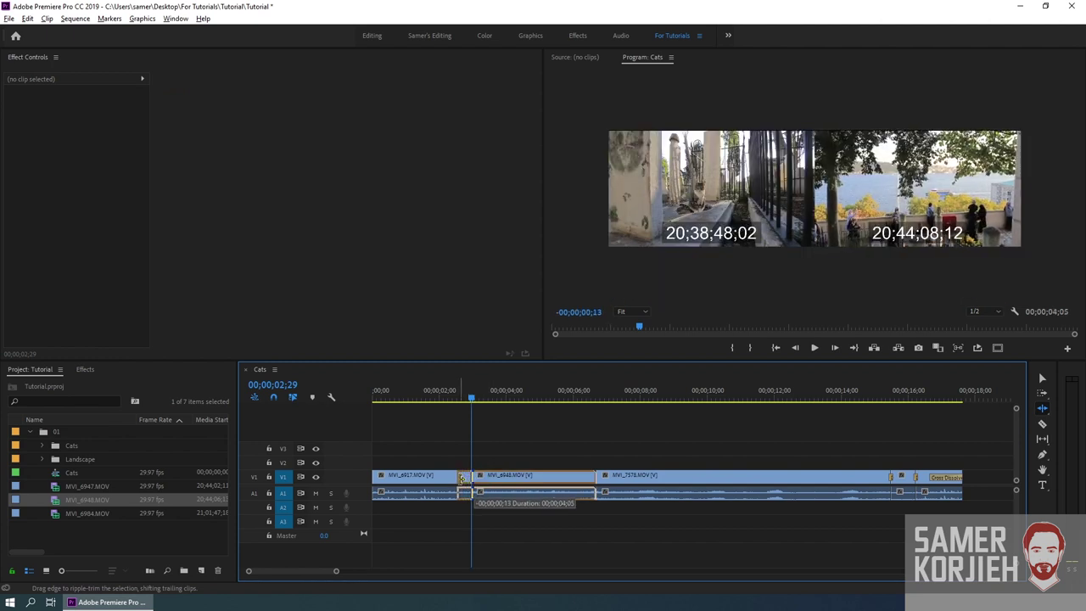
pyautogui.moveTo(454, 477); pyautogui.dragTo(450, 477)
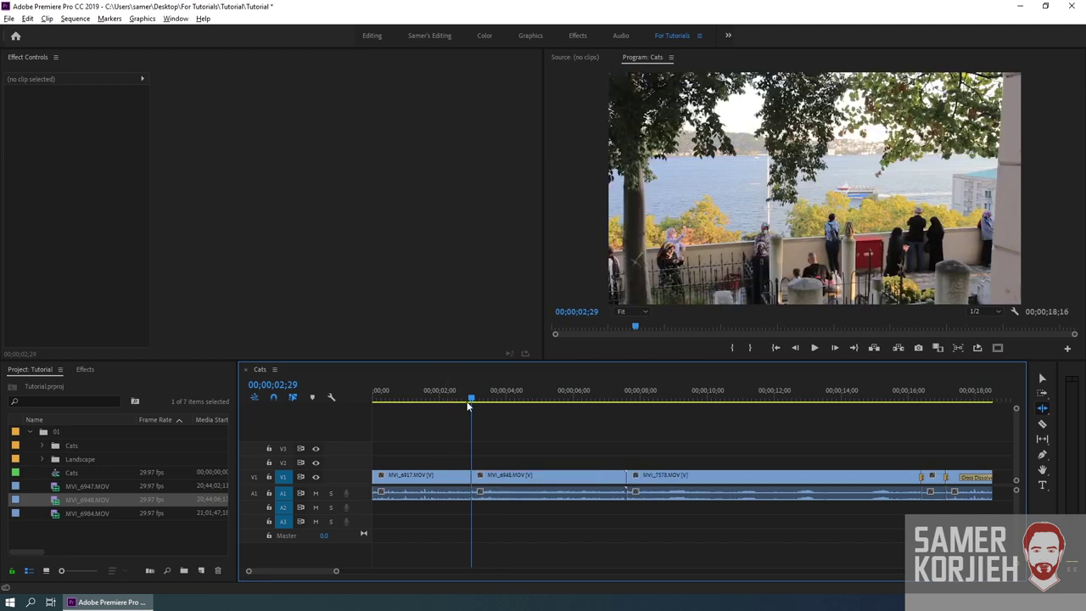
pyautogui.click(461, 400)
pyautogui.moveTo(461, 401); pyautogui.dragTo(485, 401)
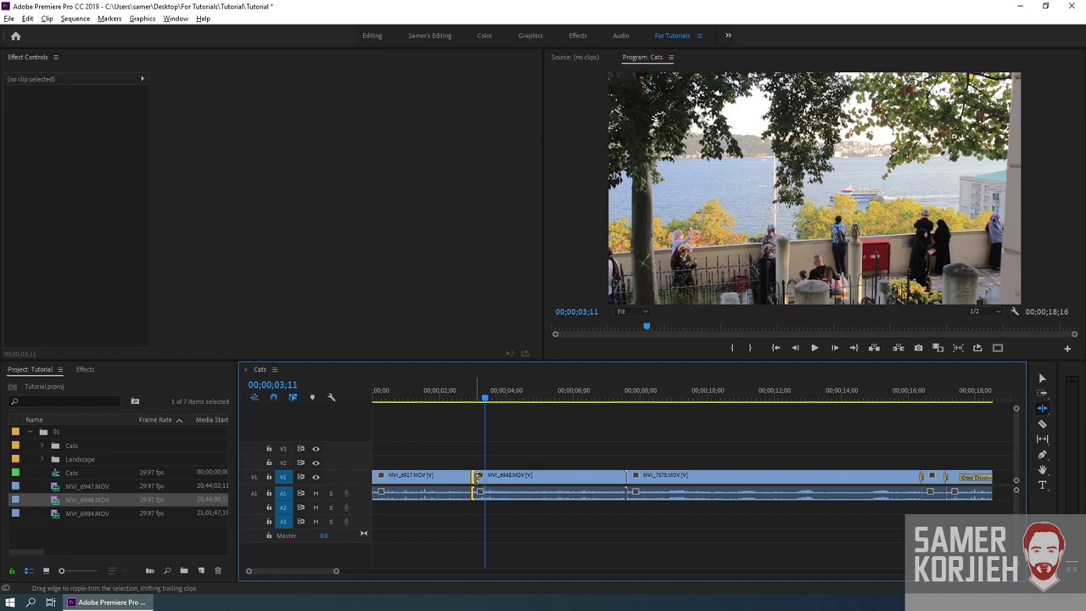
# Step: Fine-tune the ripple trims on MVI_6948's start and MVI_6917's end around 02;29
pyautogui.moveTo(477, 478); pyautogui.dragTo(488, 478)
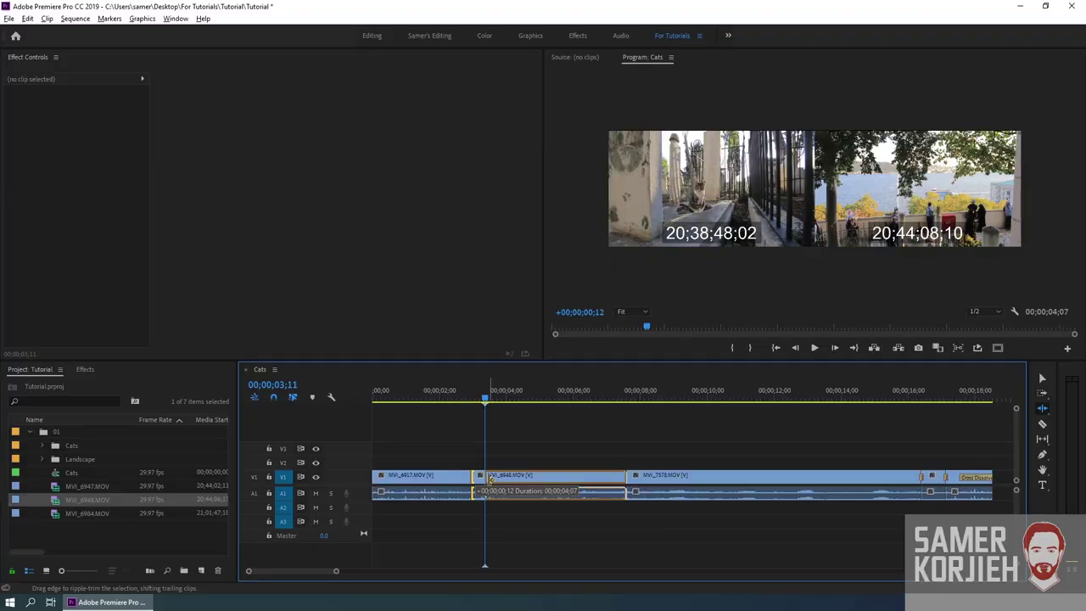
pyautogui.moveTo(490, 480); pyautogui.dragTo(497, 479)
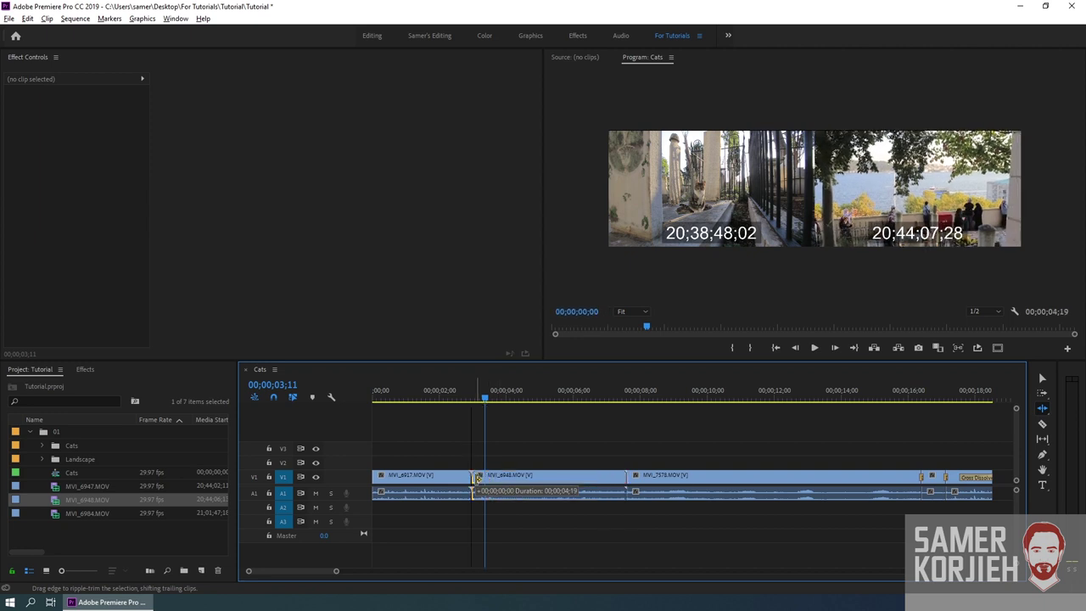
pyautogui.moveTo(497, 479); pyautogui.dragTo(477, 479)
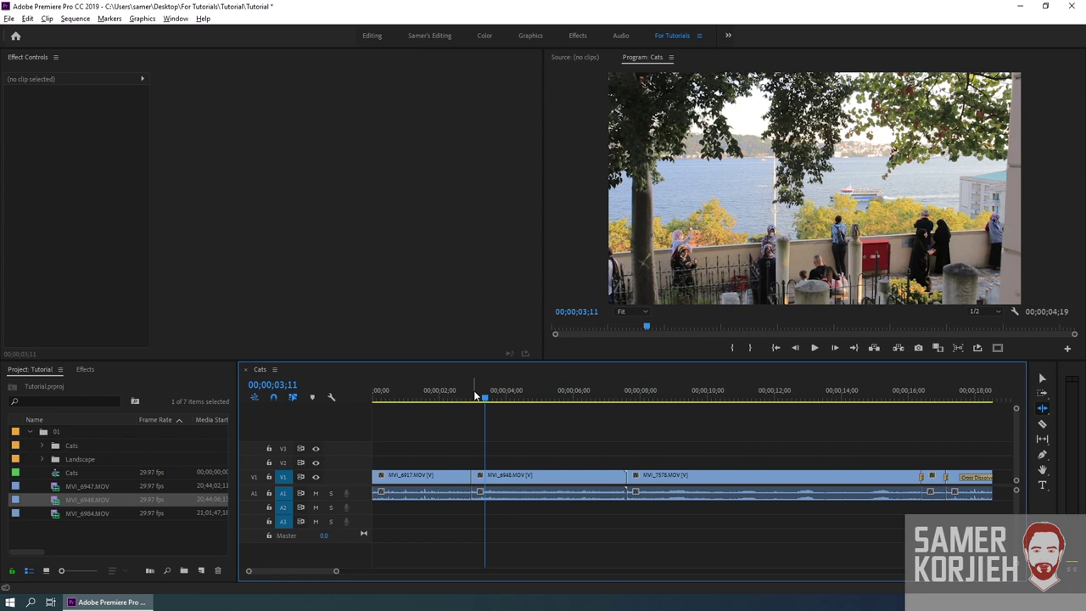
pyautogui.moveTo(478, 397); pyautogui.dragTo(472, 397)
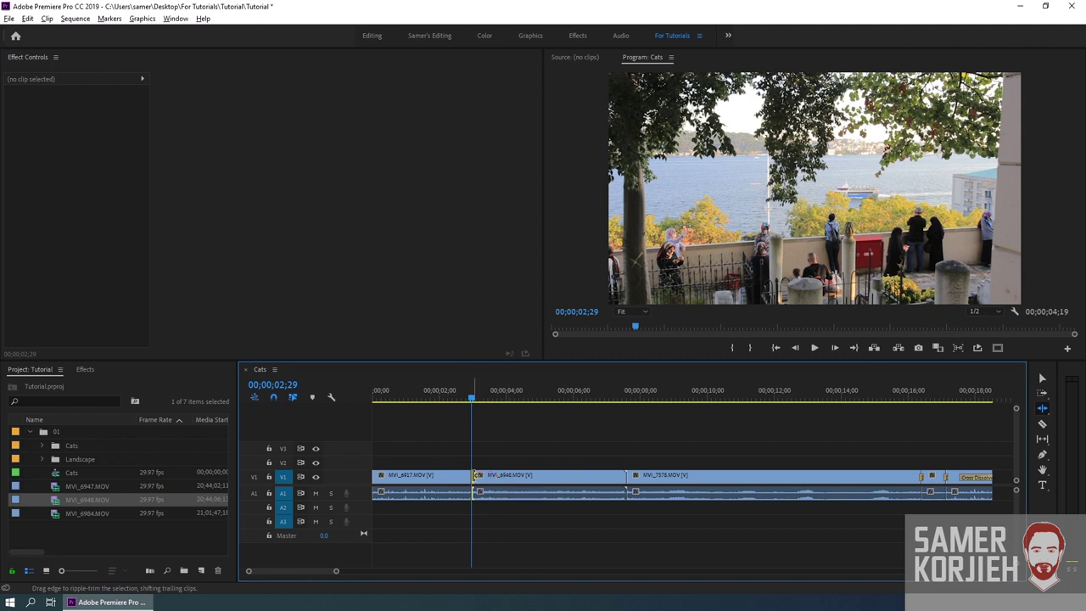
pyautogui.moveTo(477, 475); pyautogui.dragTo(485, 478)
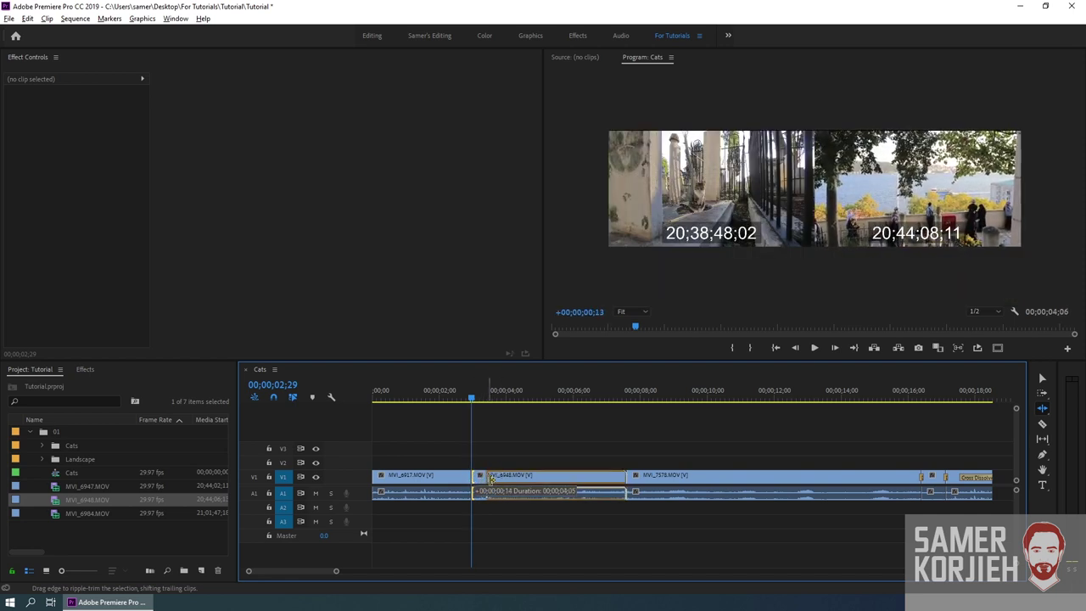
pyautogui.moveTo(485, 478)
pyautogui.mouseDown()
pyautogui.moveTo(510, 479)
pyautogui.moveTo(491, 480)
pyautogui.mouseUp()
pyautogui.moveTo(490, 480); pyautogui.dragTo(480, 484)
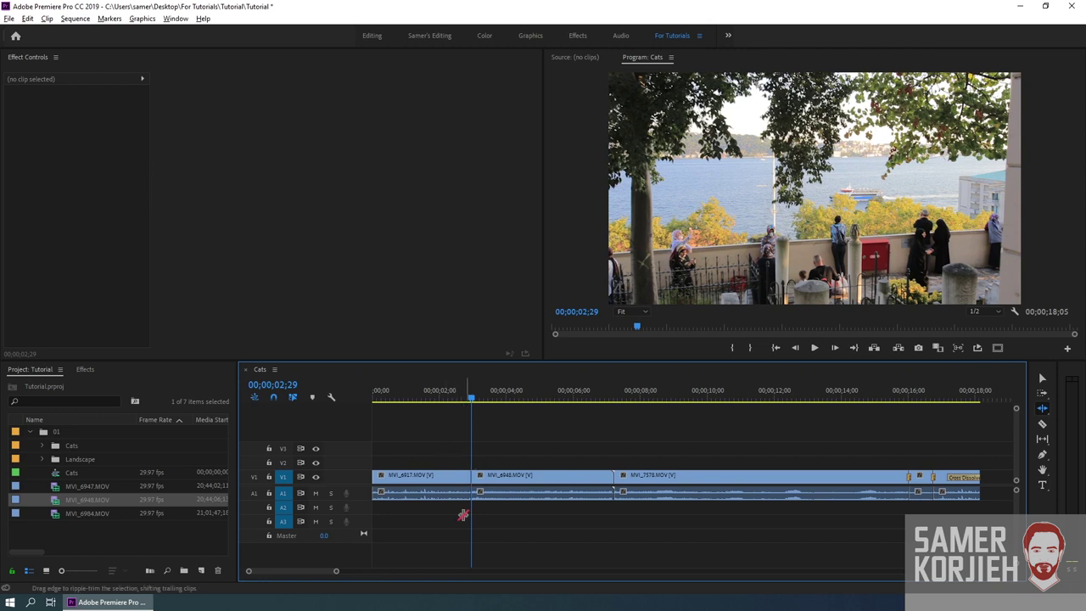
pyautogui.moveTo(467, 479); pyautogui.dragTo(447, 480)
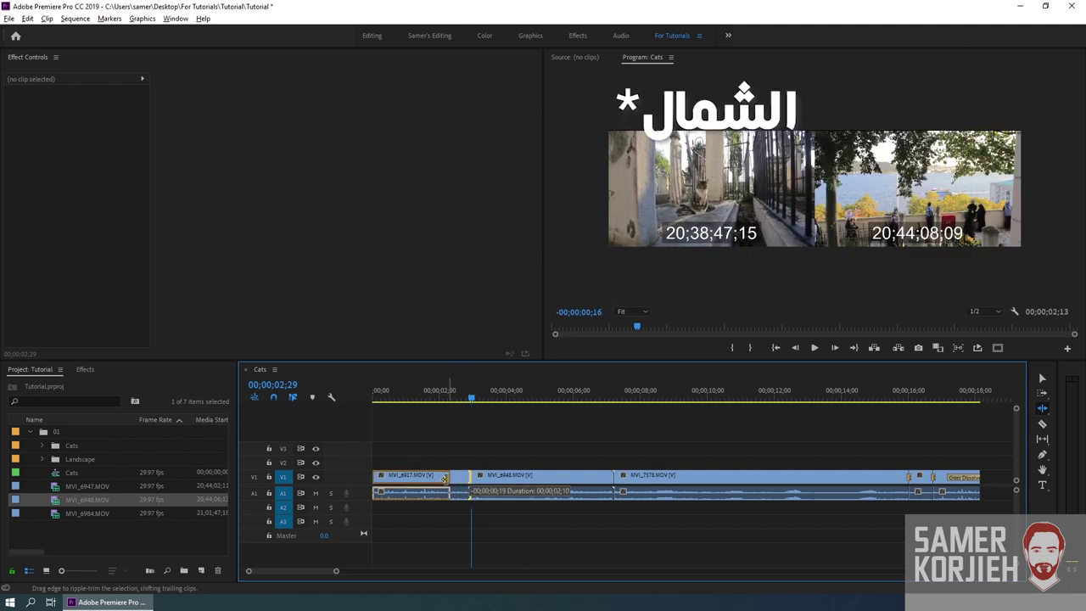
pyautogui.moveTo(447, 480); pyautogui.dragTo(467, 480)
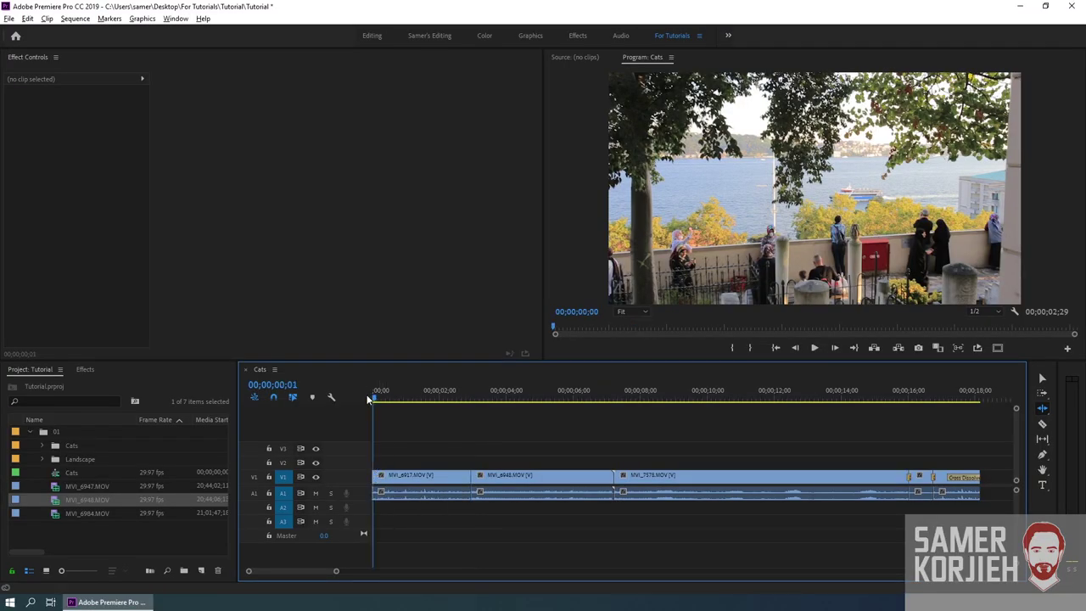
# Step: Slide MVI_6948 and later clips right with Track Select Forward, then move to MVI_6917's end
pyautogui.moveTo(385, 397); pyautogui.dragTo(351, 399)
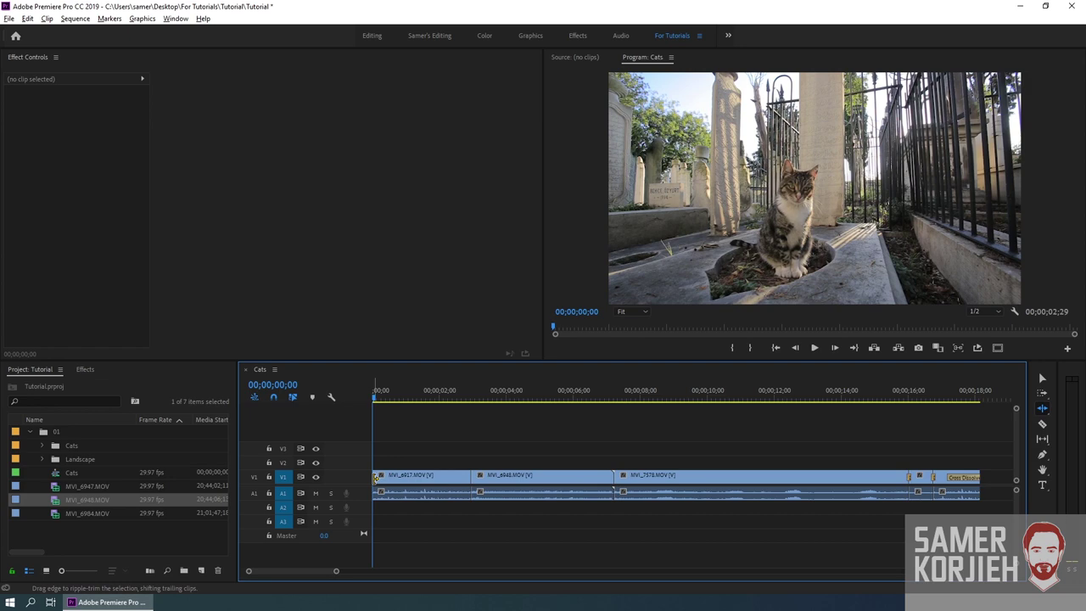
pyautogui.moveTo(376, 477)
pyautogui.mouseDown()
pyautogui.moveTo(402, 478)
pyautogui.moveTo(376, 478)
pyautogui.mouseUp()
pyautogui.press('a')
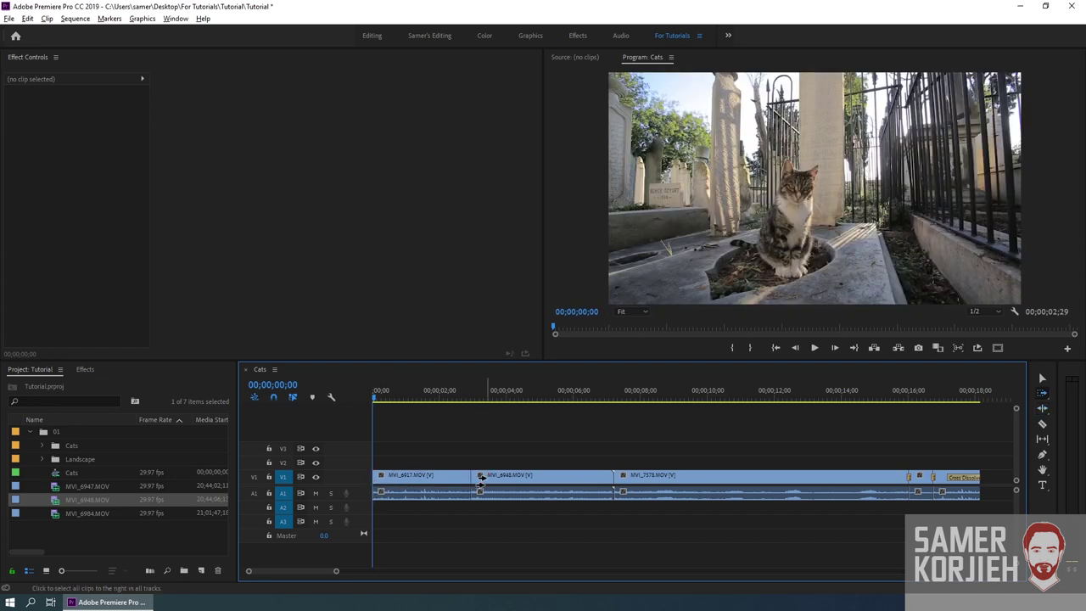
pyautogui.moveTo(479, 475); pyautogui.dragTo(528, 475)
pyautogui.press('b')
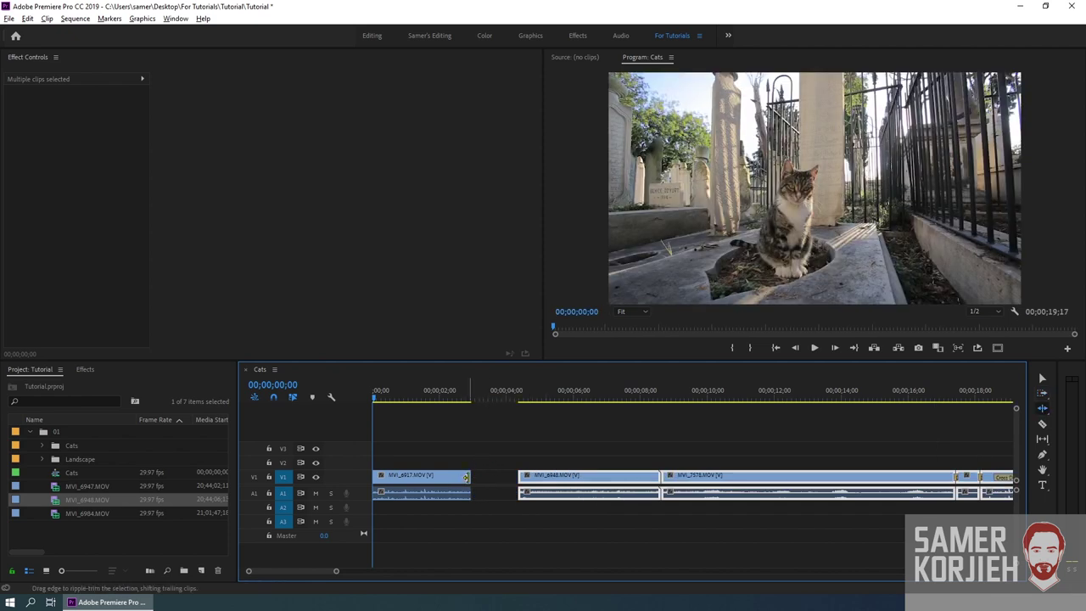
pyautogui.press('Down')
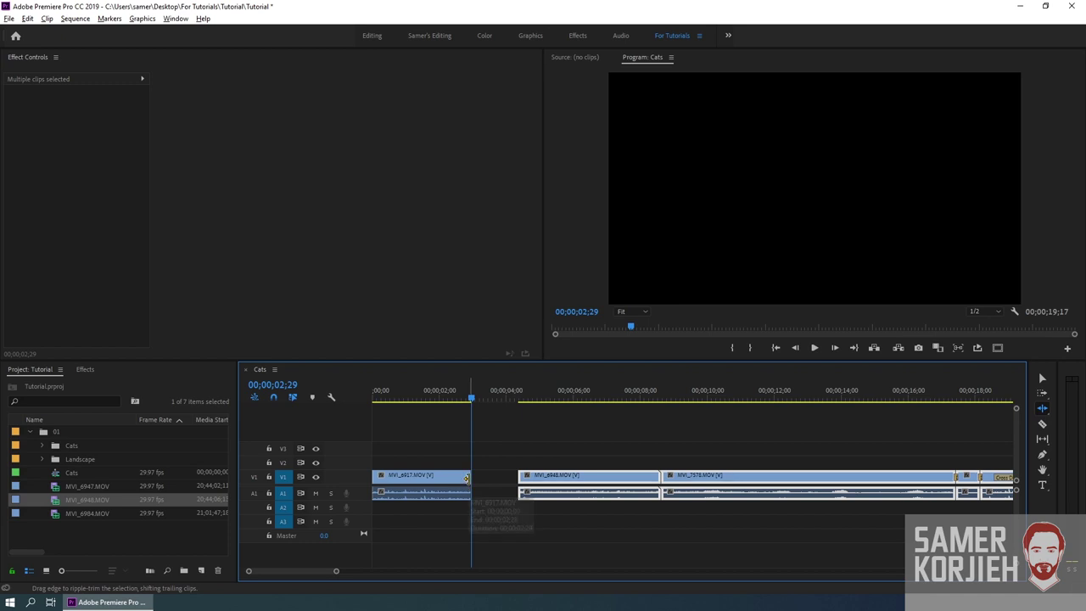
pyautogui.moveTo(466, 479); pyautogui.dragTo(465, 480)
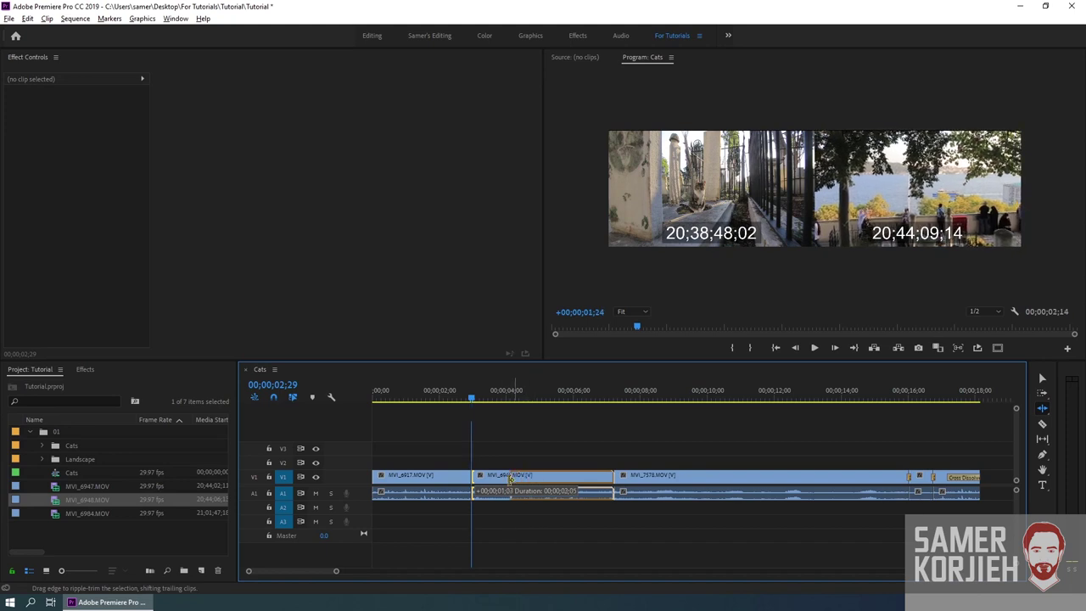
# Step: Ripple-trim MVI_6948's start to close the gap, play it back, and return to 02;29
pyautogui.moveTo(510, 479); pyautogui.dragTo(500, 481)
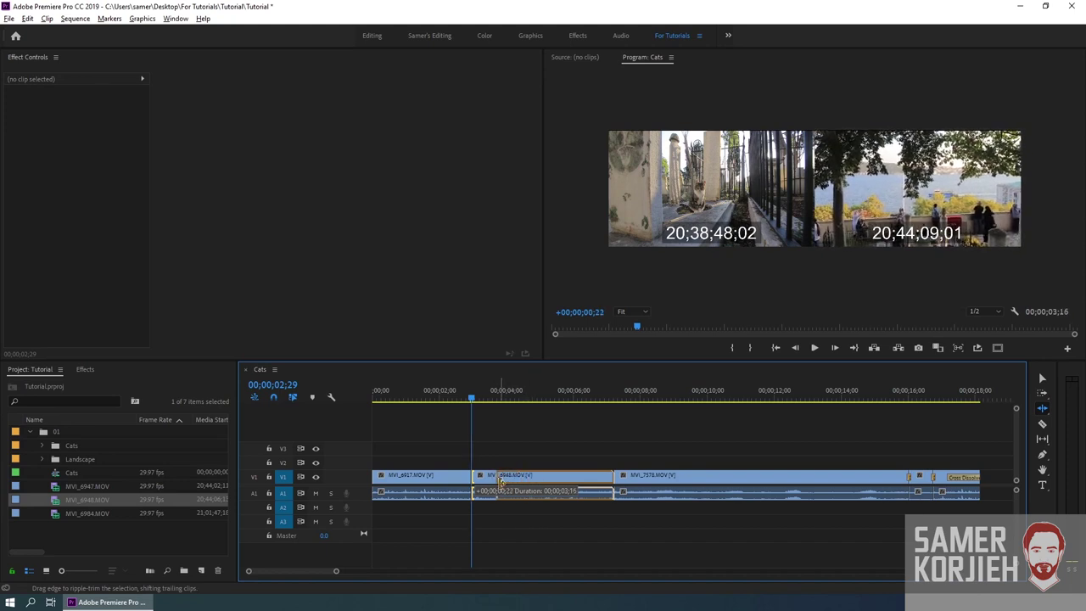
pyautogui.moveTo(501, 481); pyautogui.dragTo(501, 479)
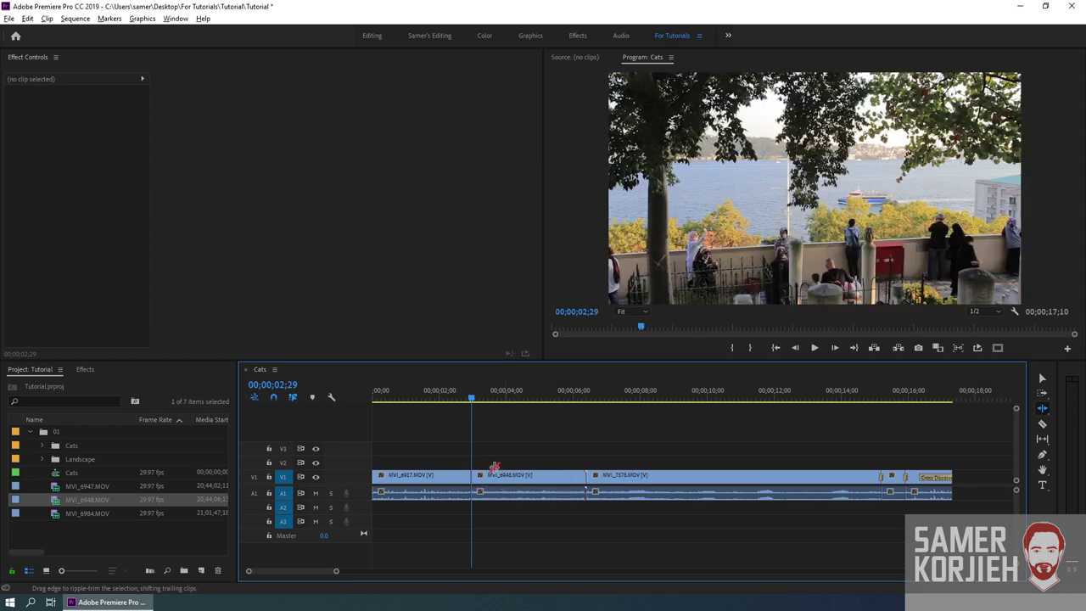
pyautogui.click(456, 396)
pyautogui.press('space')
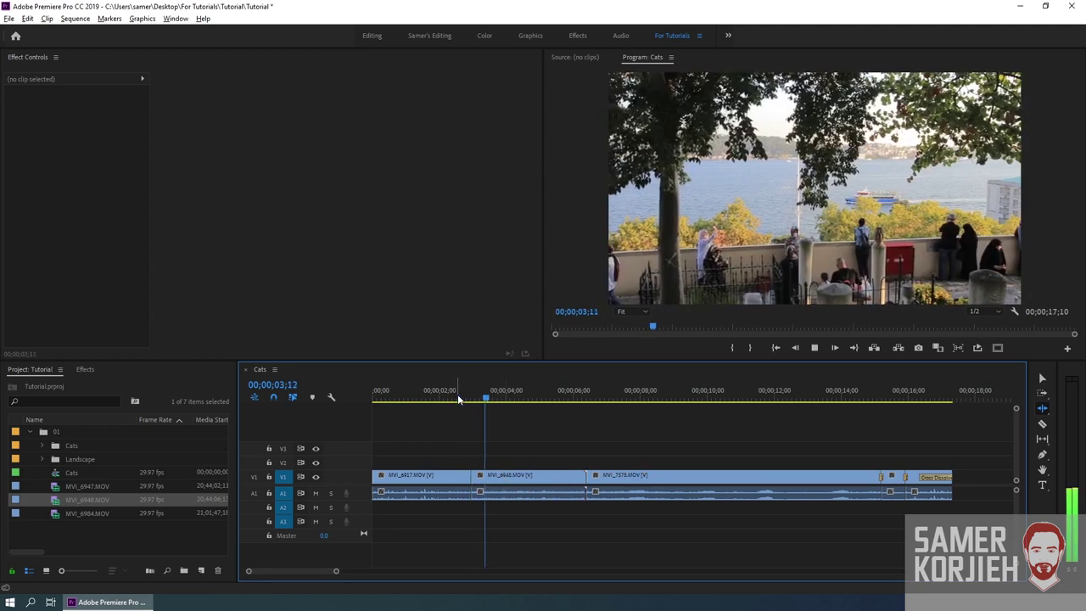
pyautogui.click(473, 396)
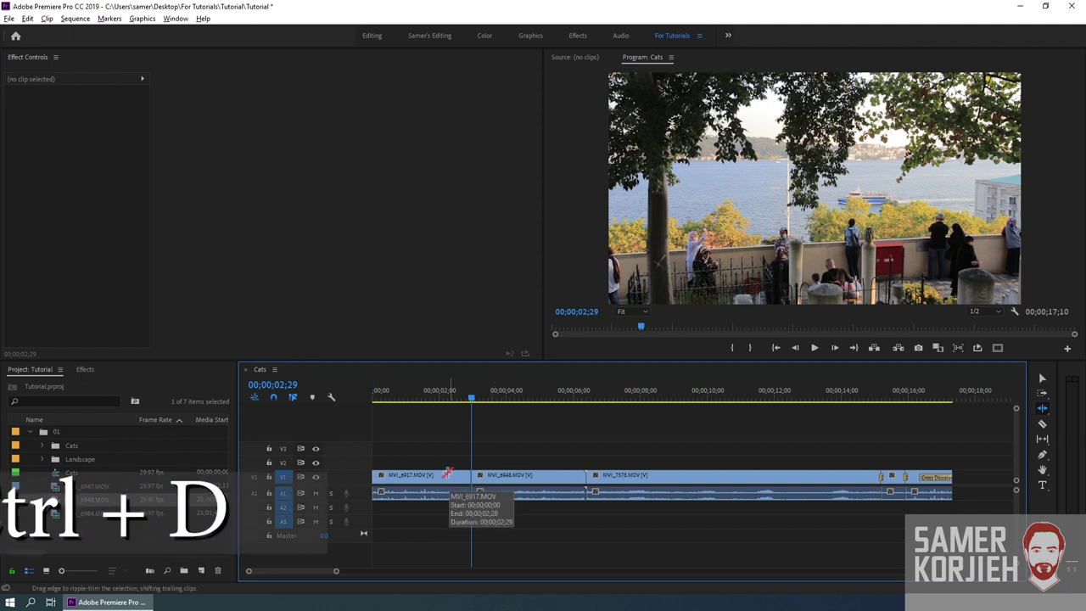
# Step: Park the playhead on the 00;00;02;29 cut and apply the default Cross Dissolve with Ctrl+D
pyautogui.moveTo(466, 399); pyautogui.dragTo(451, 397)
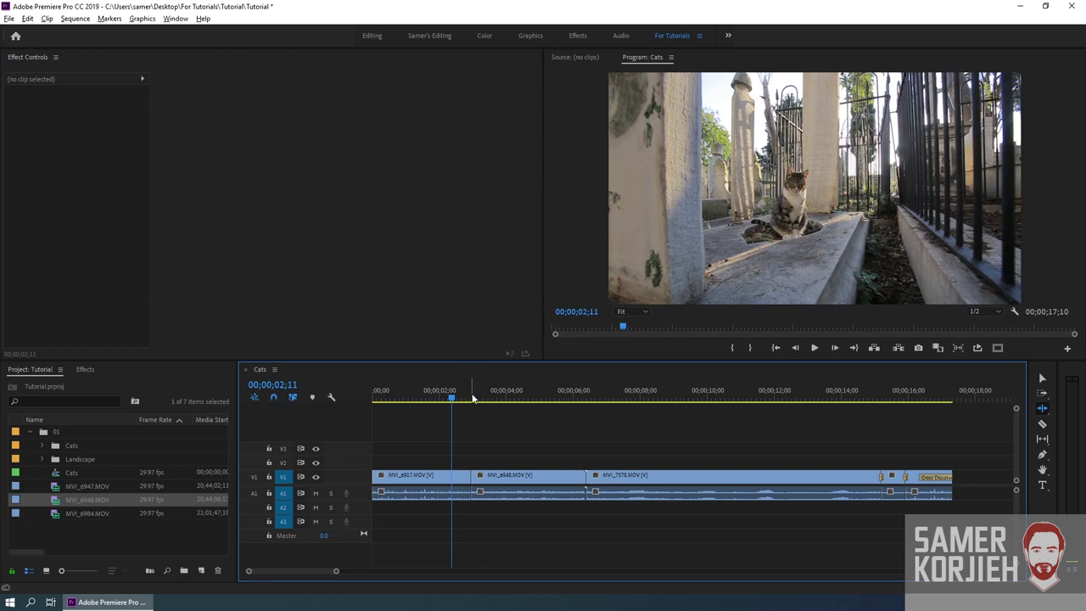
pyautogui.moveTo(458, 393); pyautogui.dragTo(474, 404)
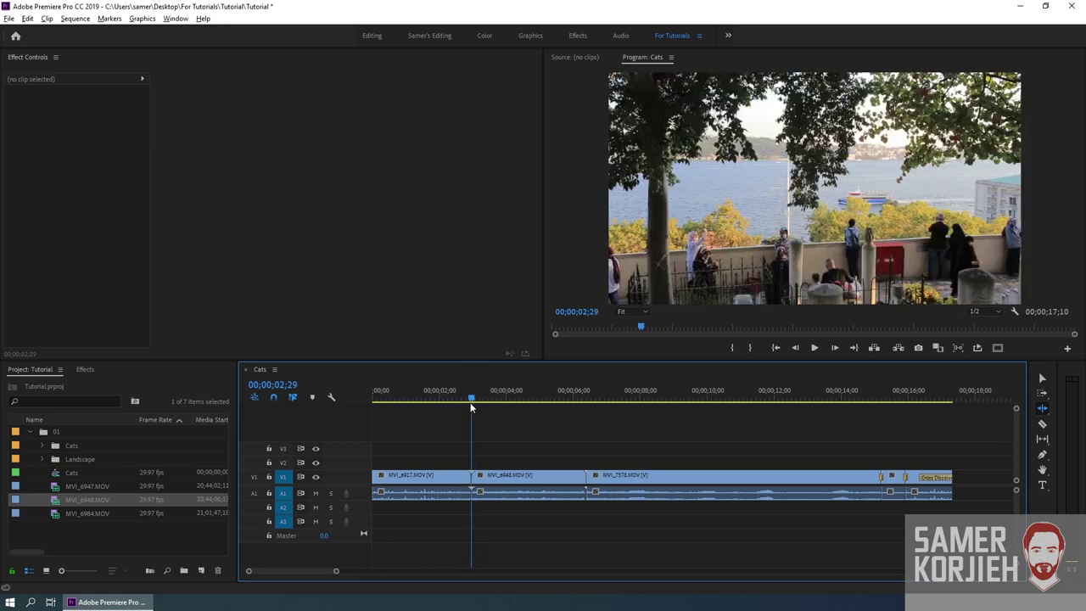
pyautogui.moveTo(470, 406); pyautogui.dragTo(471, 488)
pyautogui.moveTo(472, 400); pyautogui.dragTo(471, 401)
pyautogui.moveTo(469, 400); pyautogui.dragTo(463, 401)
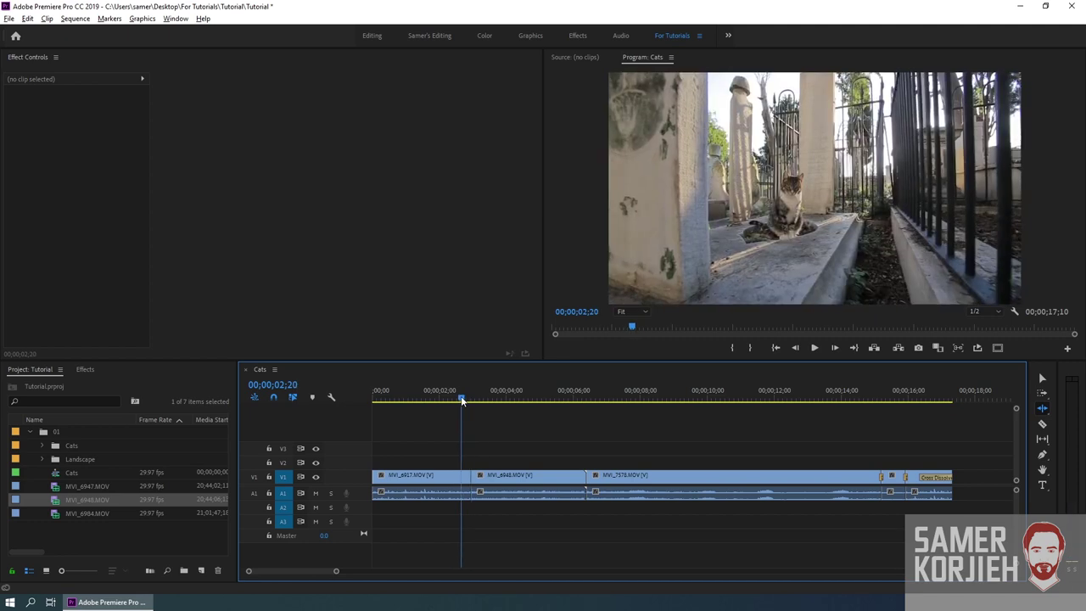
pyautogui.moveTo(461, 395); pyautogui.dragTo(470, 399)
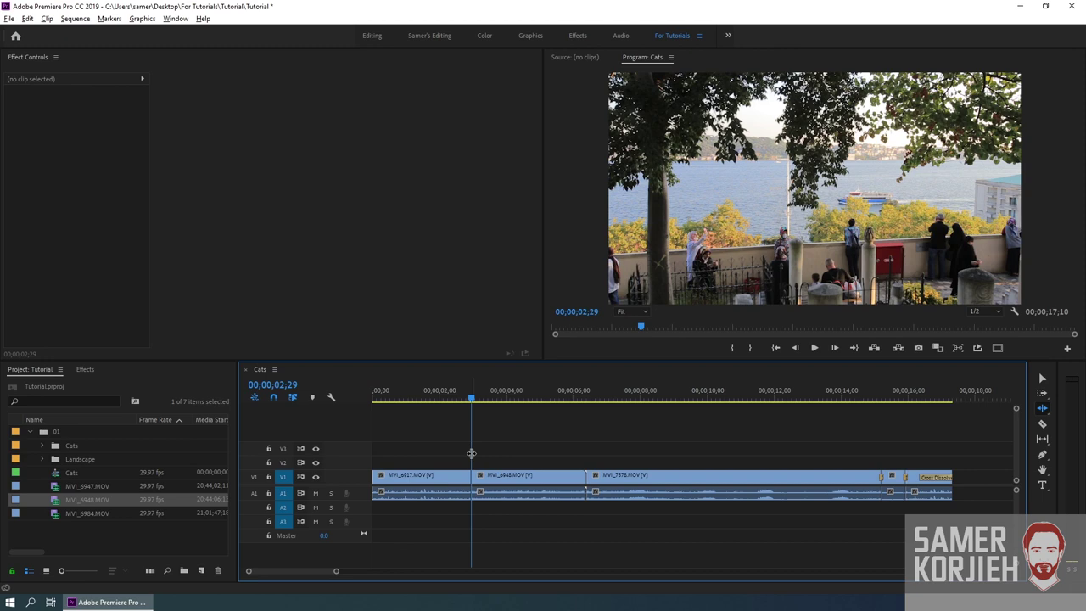
pyautogui.hotkey('ctrl', 'd')
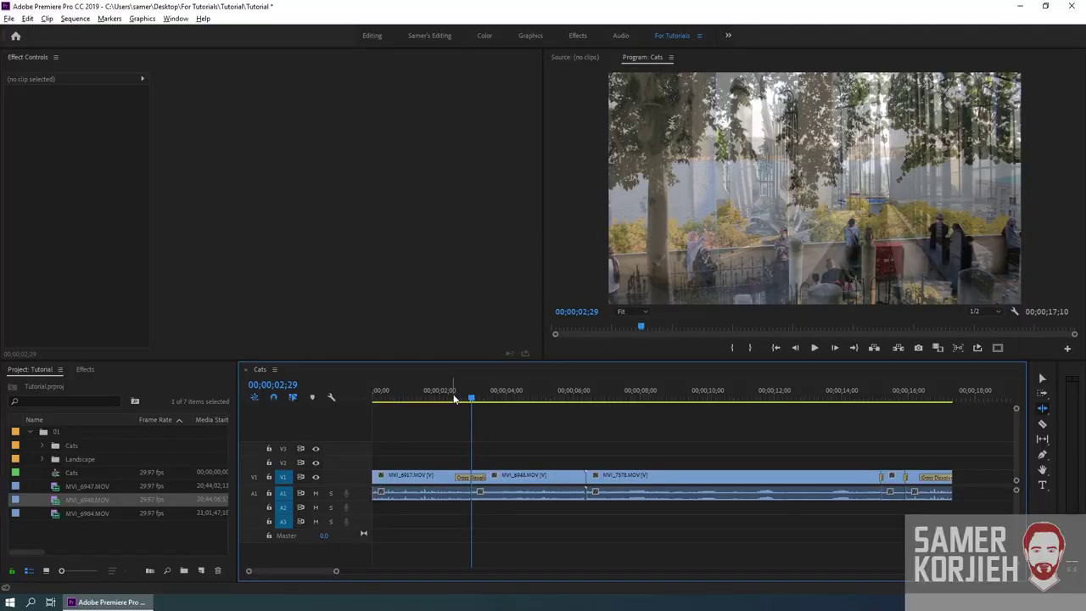
pyautogui.click(453, 398)
pyautogui.press('v')
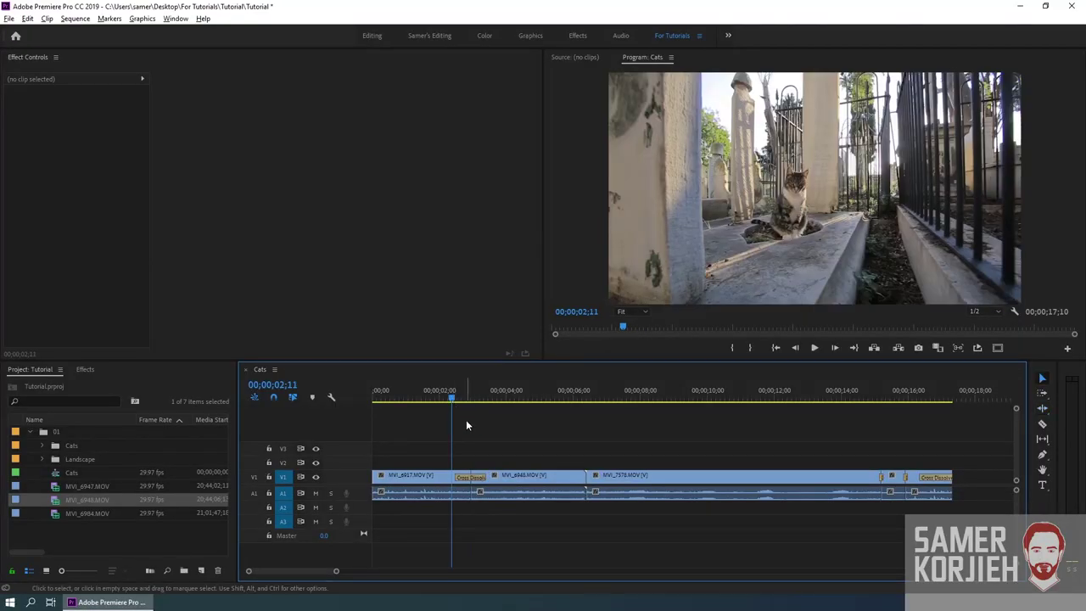
pyautogui.press('c')
pyautogui.press('v')
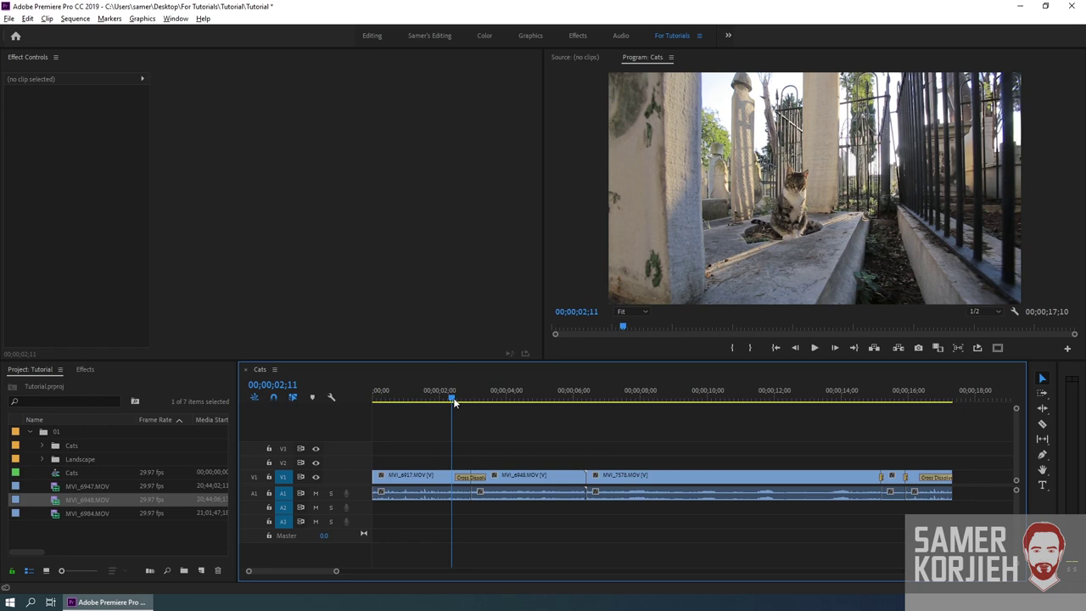
pyautogui.moveTo(452, 398); pyautogui.dragTo(420, 404)
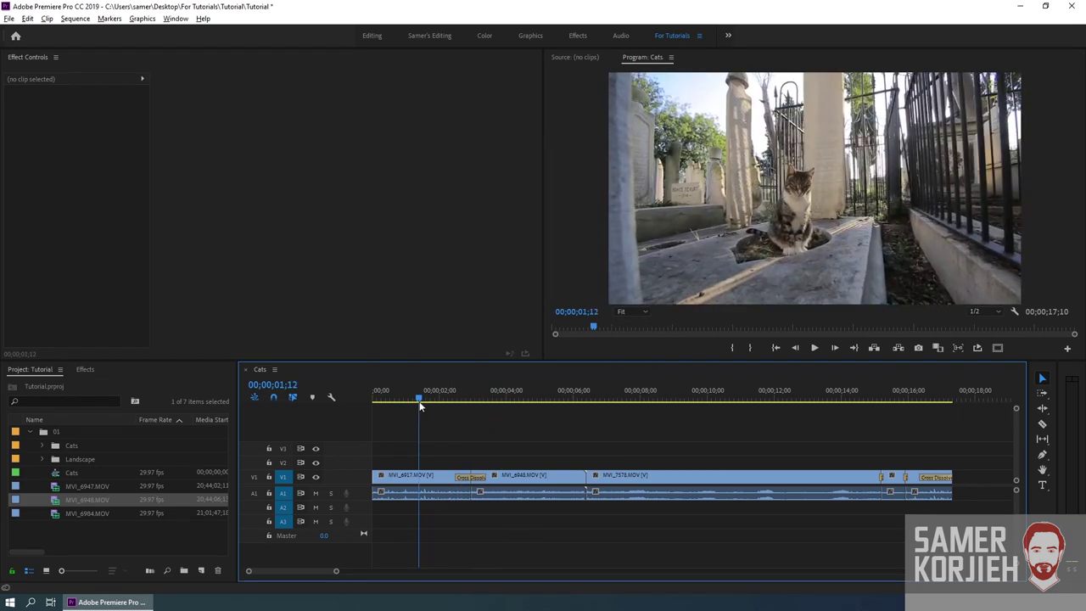
pyautogui.click(449, 397)
pyautogui.press('space')
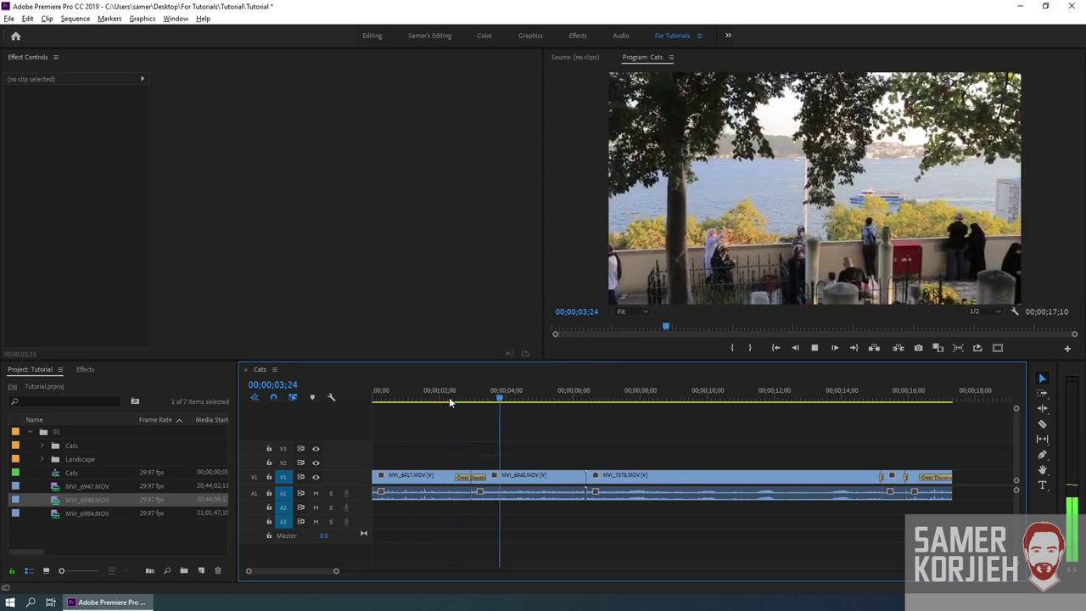
pyautogui.click(483, 477)
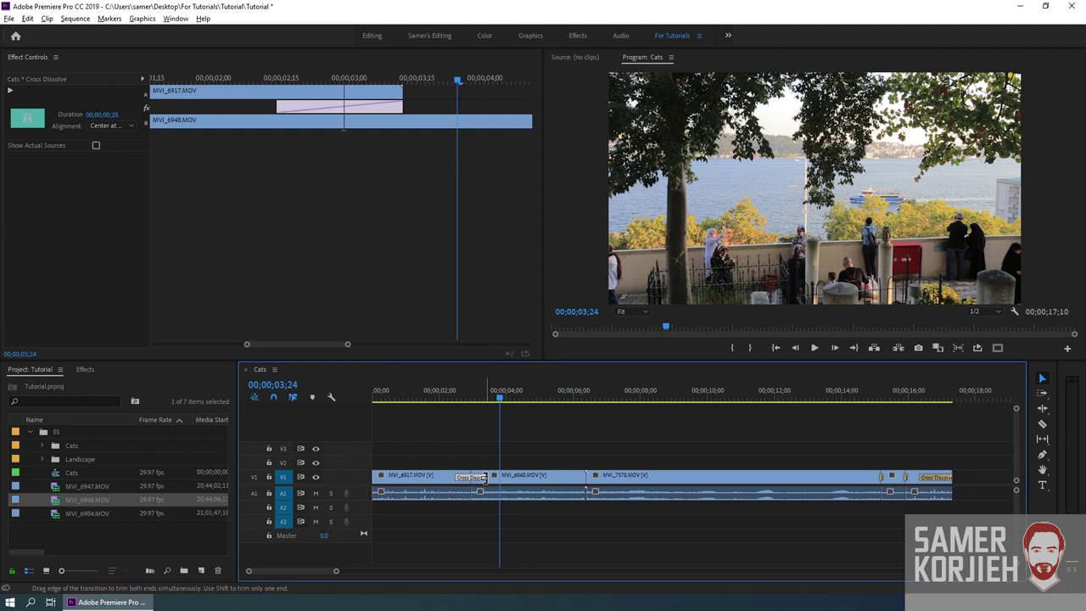
# Step: Shorten the first Cross Dissolve to 8 frames and play it back twice
pyautogui.moveTo(484, 480); pyautogui.dragTo(474, 487)
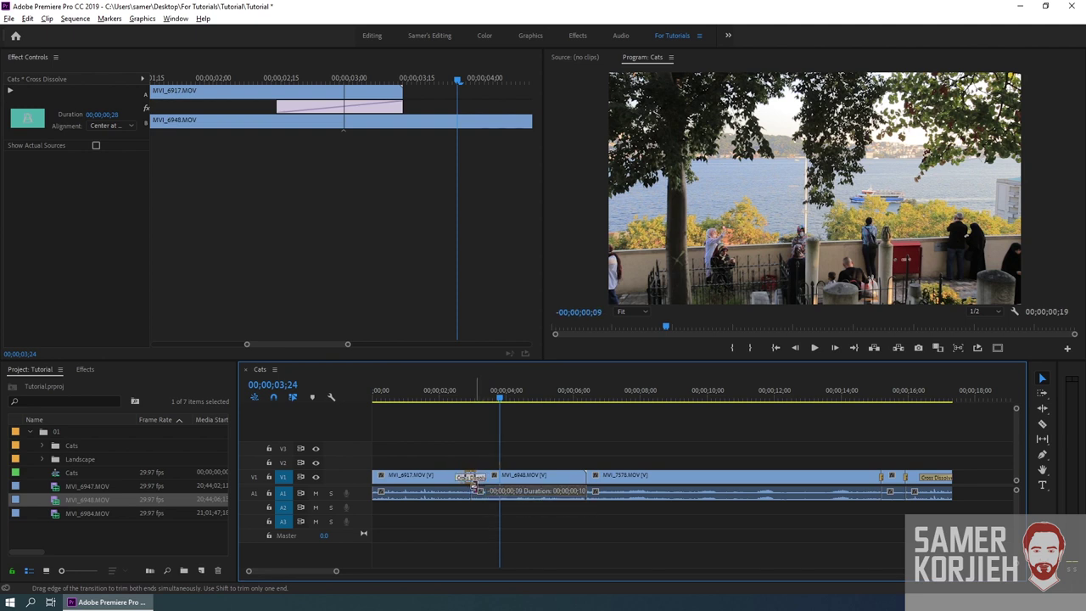
pyautogui.moveTo(473, 485); pyautogui.dragTo(476, 485)
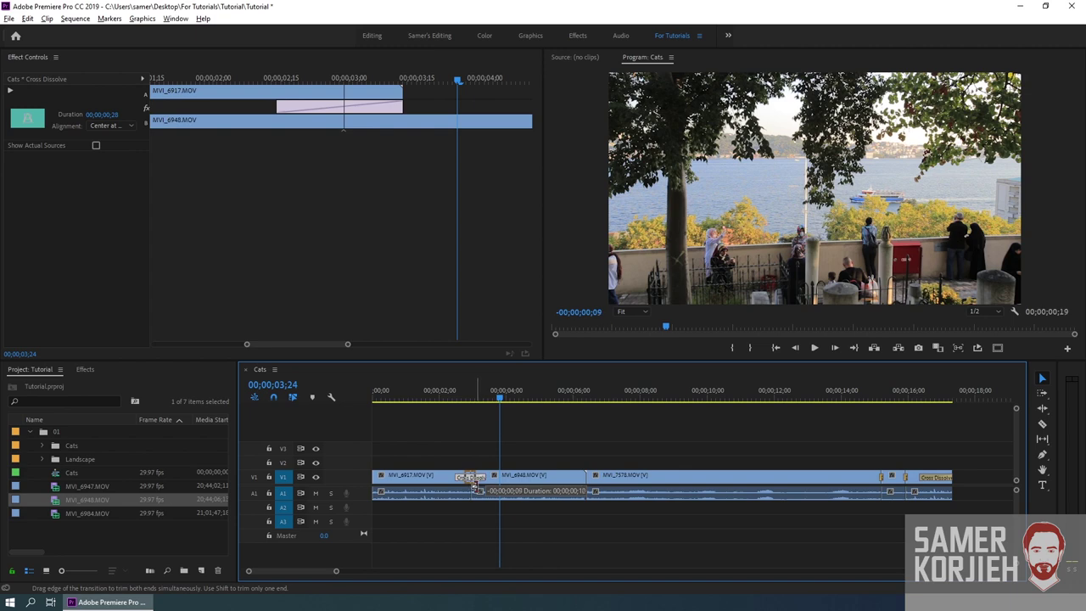
pyautogui.moveTo(474, 485); pyautogui.dragTo(472, 485)
pyautogui.click(466, 399)
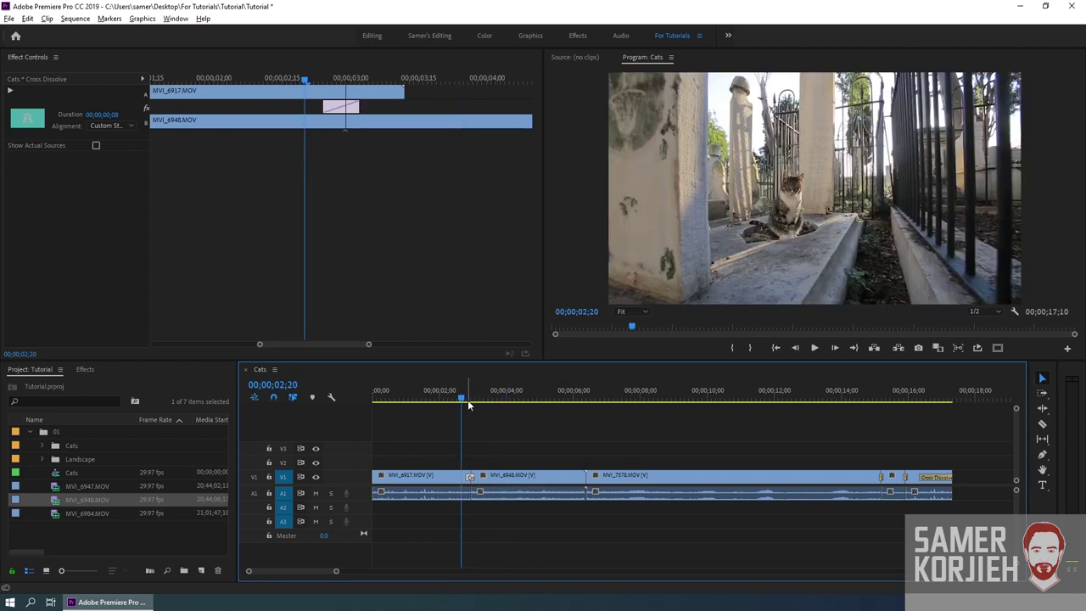
pyautogui.press('space')
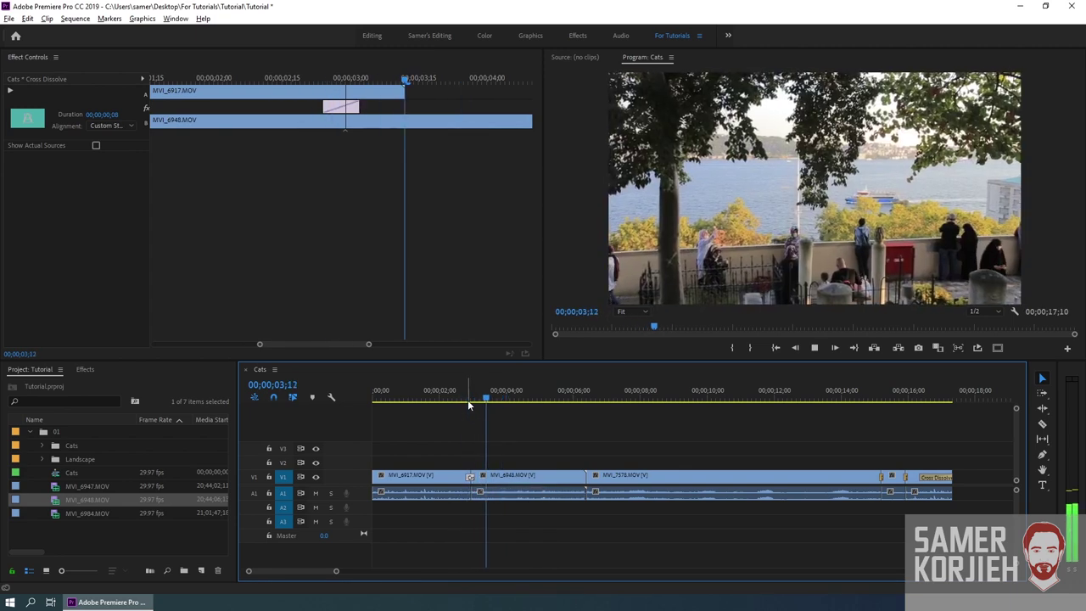
pyautogui.press('space')
pyautogui.click(462, 398)
pyautogui.press('space')
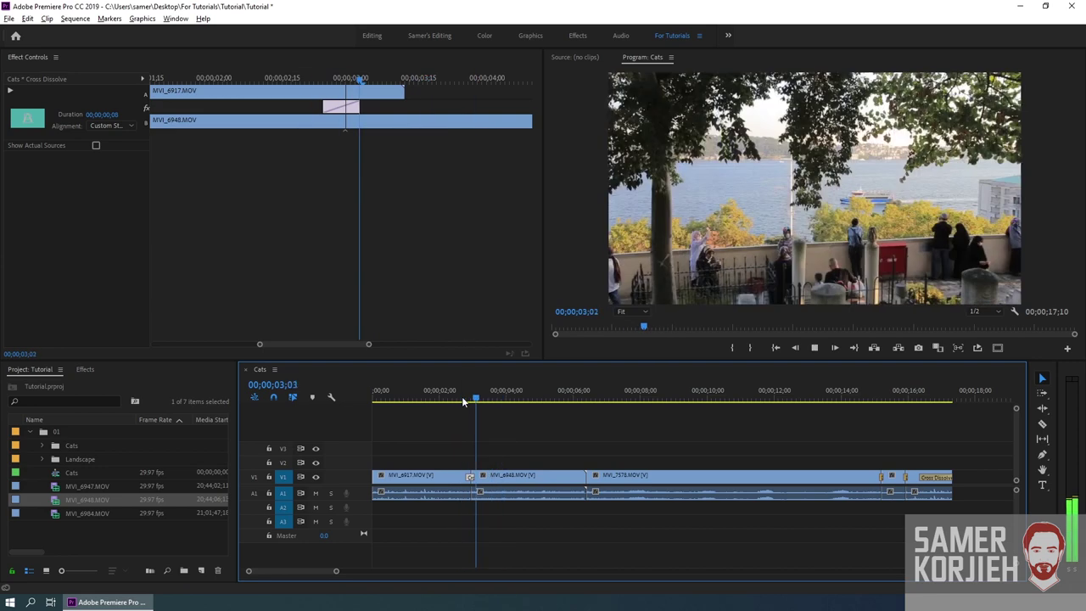
pyautogui.press('space')
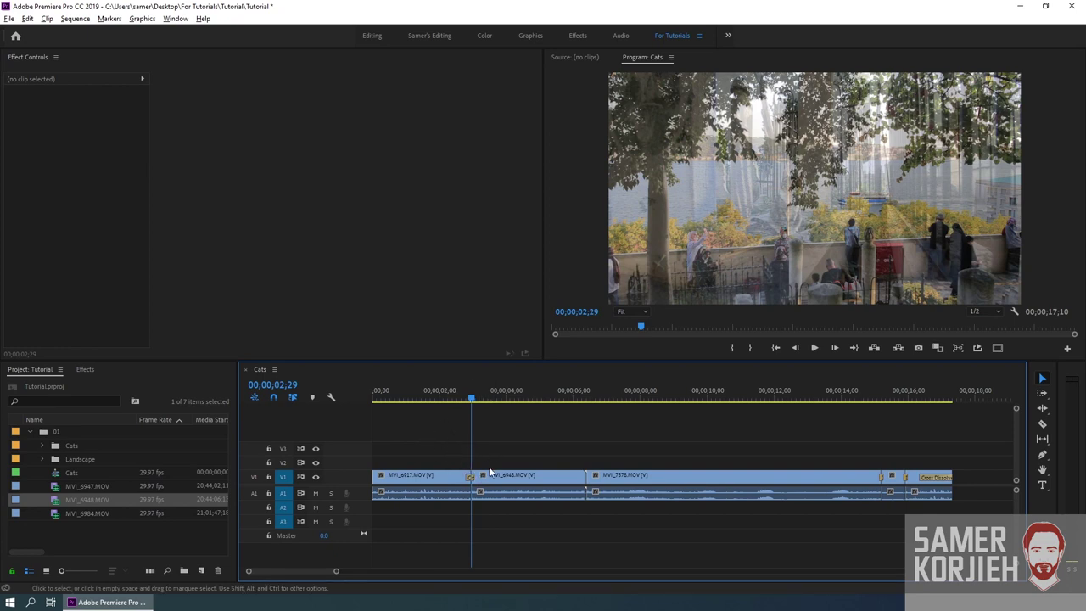
# Step: Inspect the first cross dissolve's settings, then move the playhead to the 00;00;06;12 cut
pyautogui.click(470, 477)
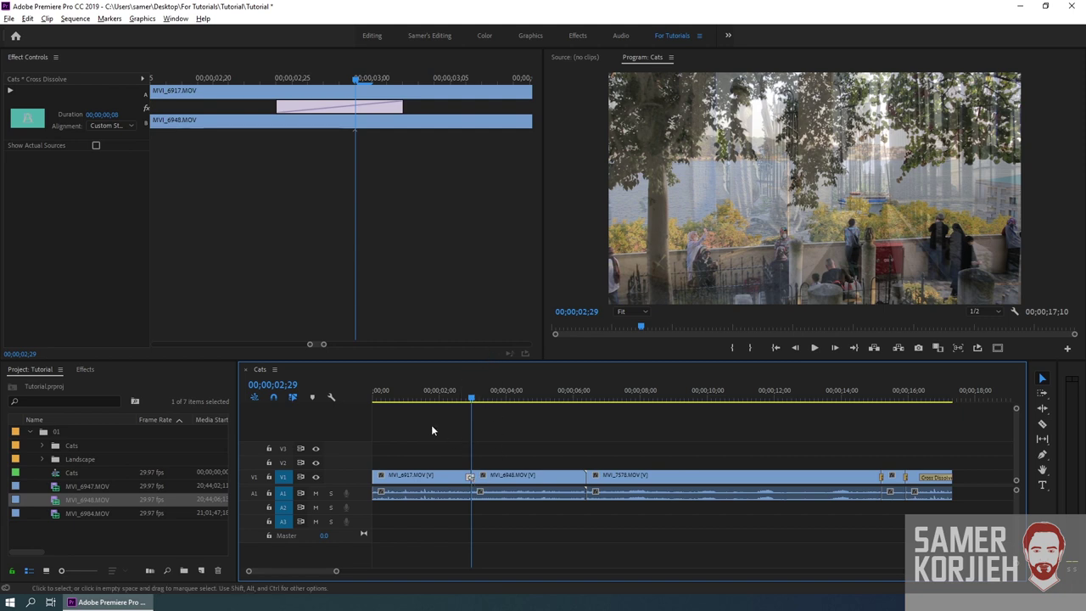
pyautogui.click(629, 238)
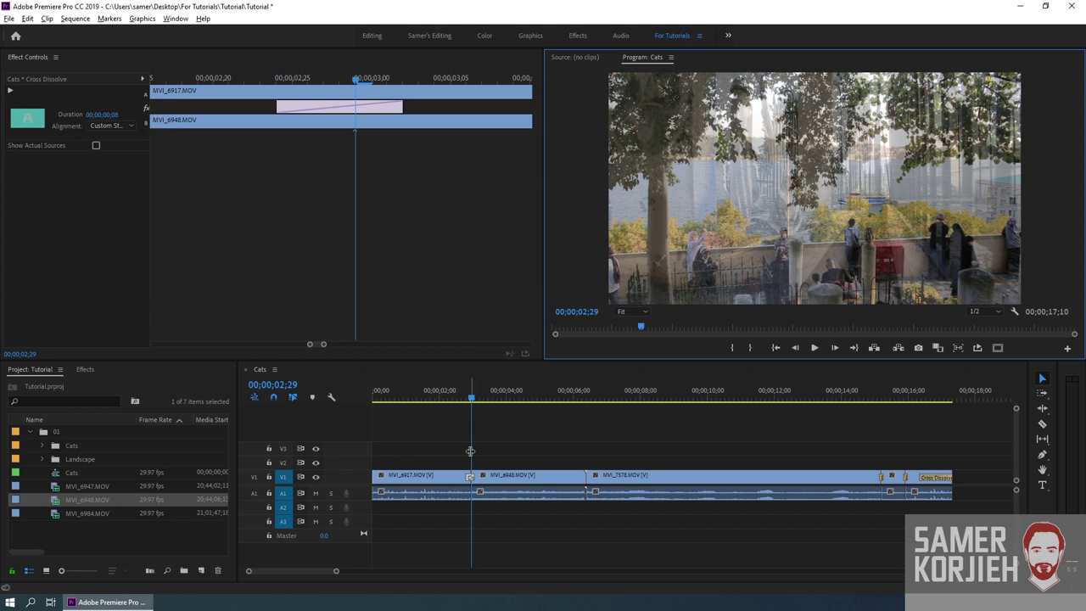
pyautogui.click(586, 395)
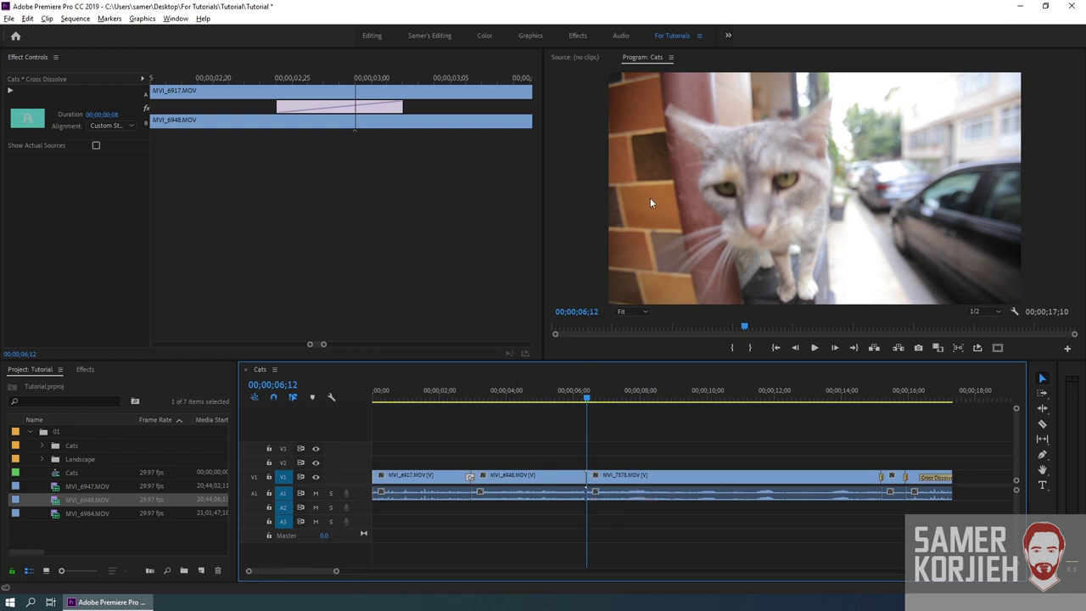
pyautogui.click(671, 173)
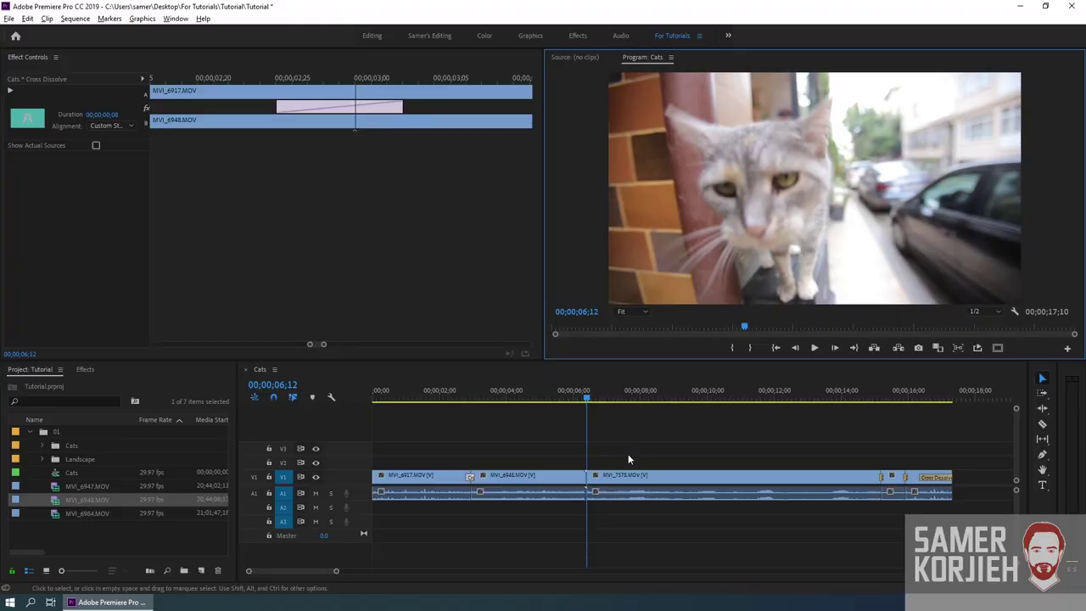
pyautogui.click(625, 449)
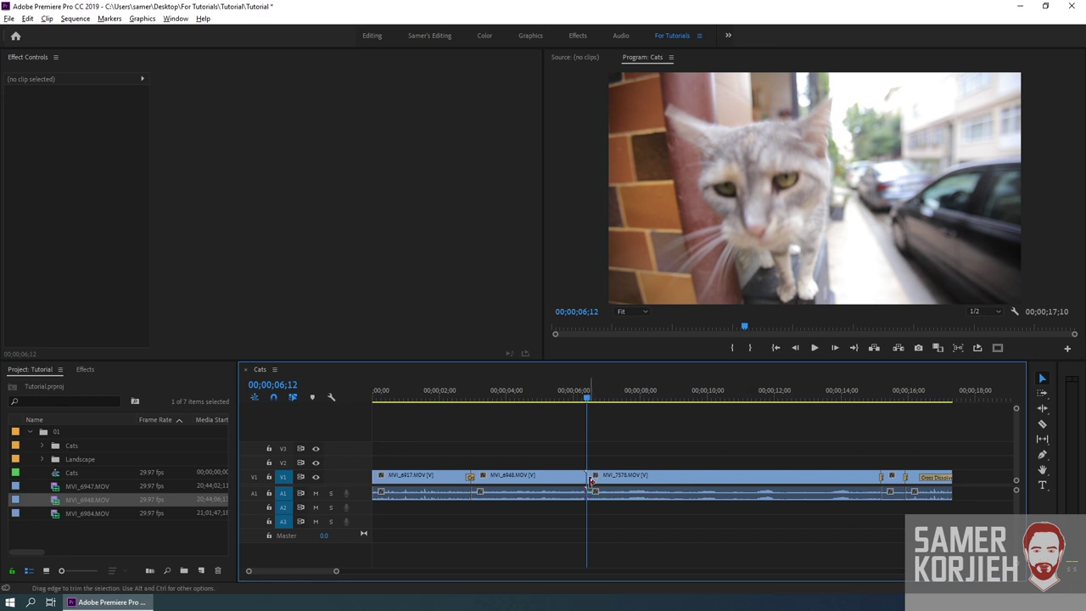
# Step: Add a Cross Dissolve at MVI_6948's end cut and try ripple-trimming that clip's end
pyautogui.hotkey('ctrl', 'd')
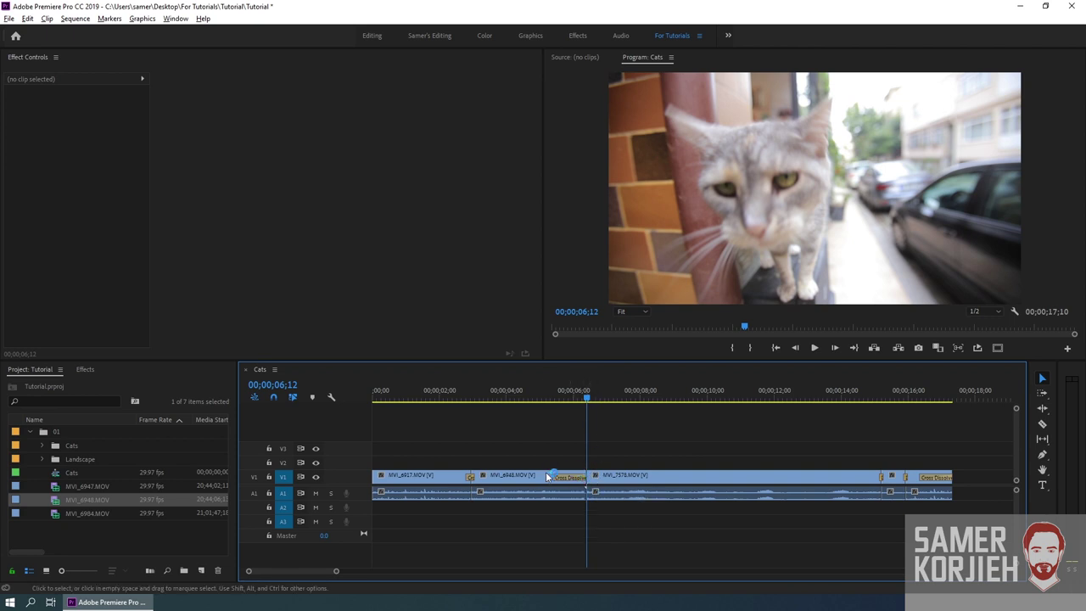
pyautogui.click(548, 477)
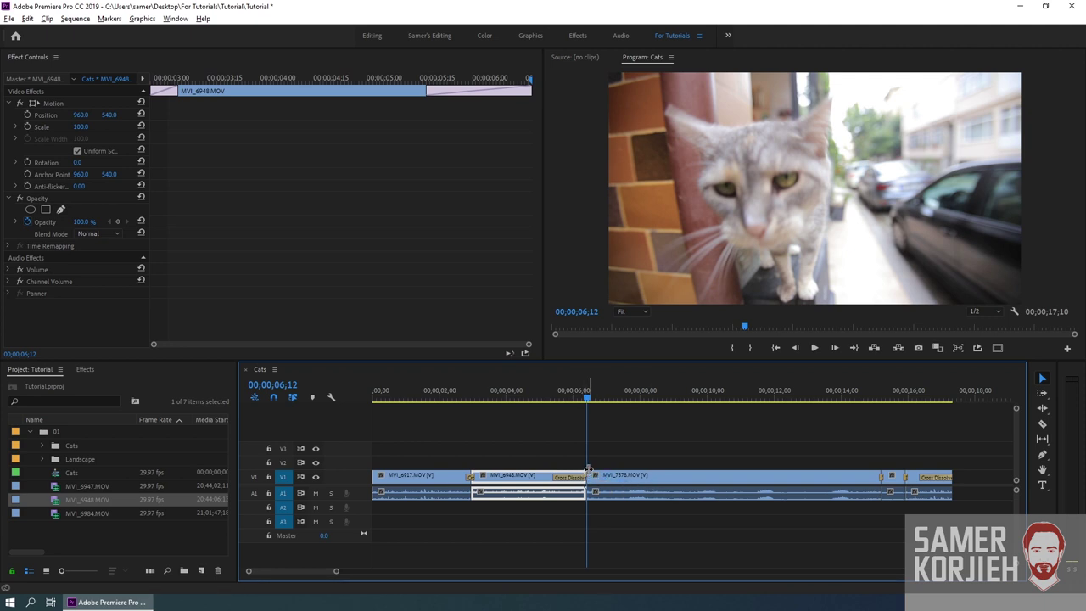
pyautogui.press('b')
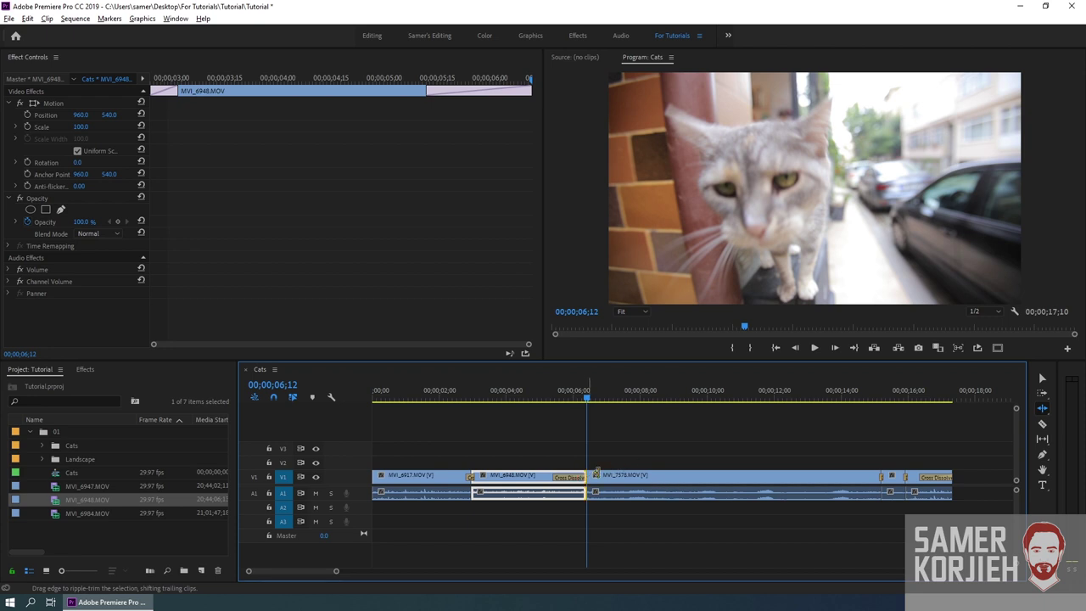
pyautogui.moveTo(597, 473); pyautogui.dragTo(582, 478)
pyautogui.moveTo(590, 395); pyautogui.dragTo(582, 395)
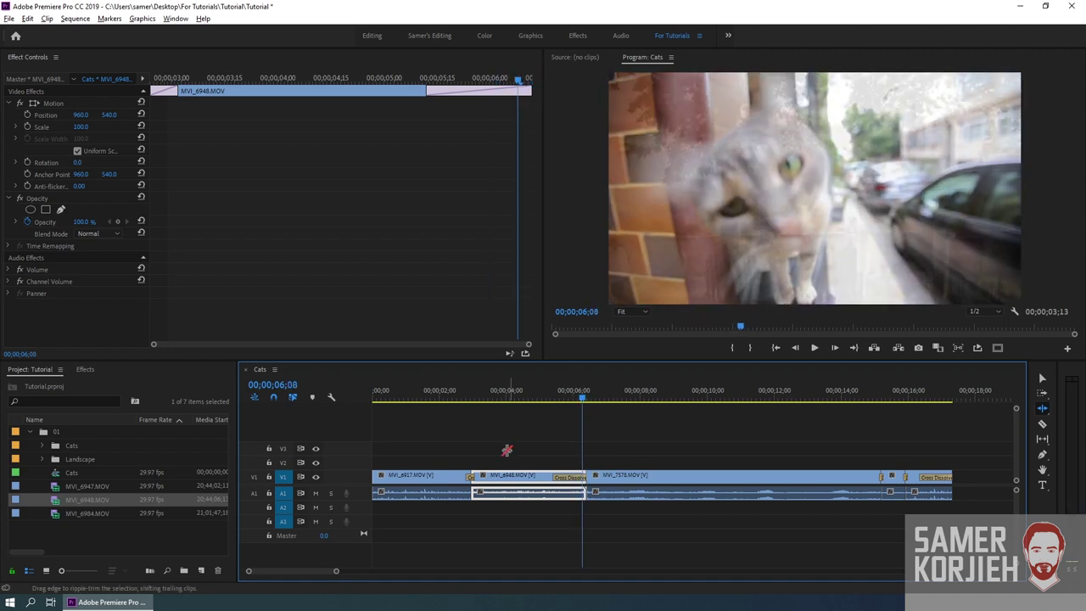
pyautogui.click(513, 442)
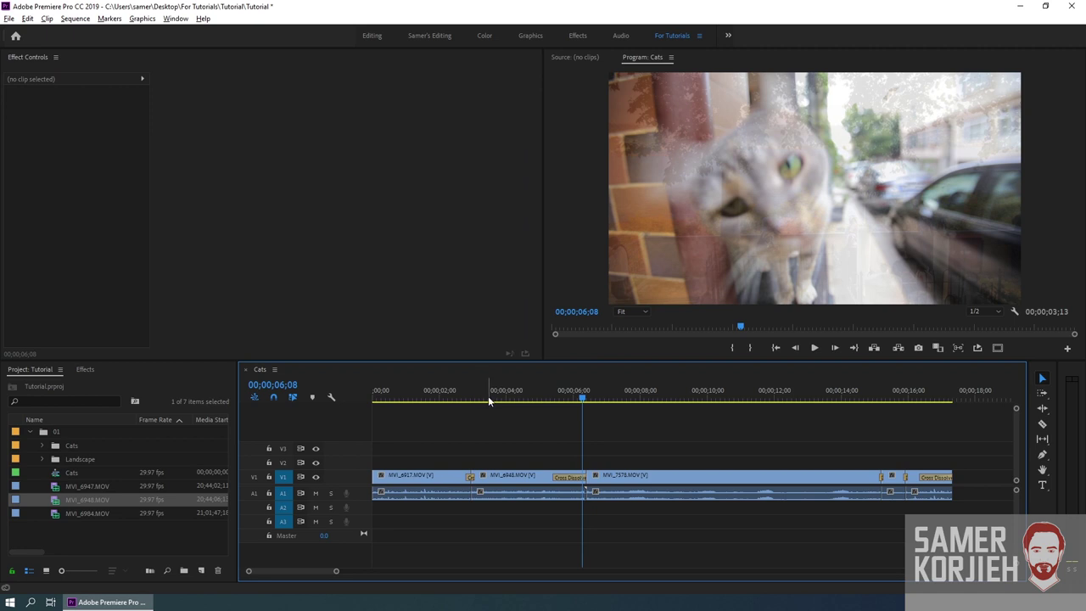
# Step: Apply the default audio crossfade at the 02;29 cut and play across it
pyautogui.moveTo(480, 399); pyautogui.dragTo(473, 400)
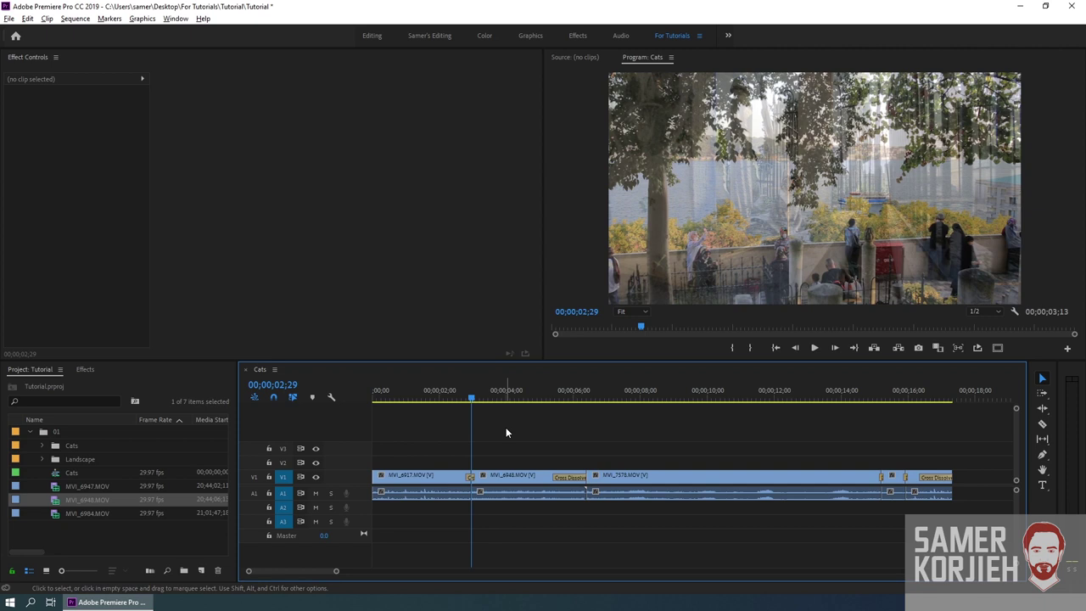
pyautogui.hotkey('ctrl', 'shift', 'd')
pyautogui.click(451, 396)
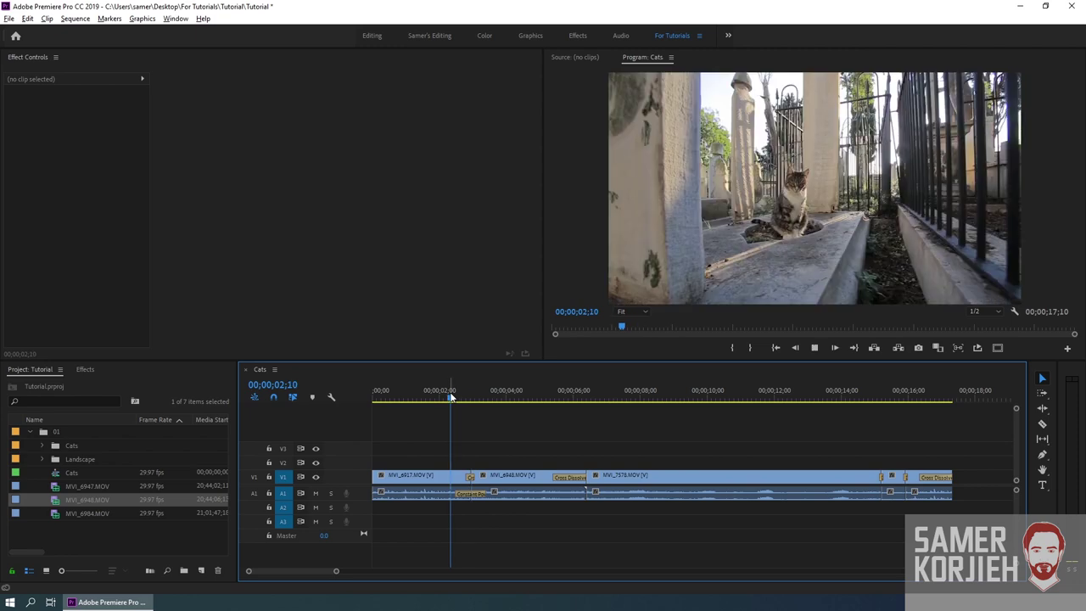
pyautogui.press('space')
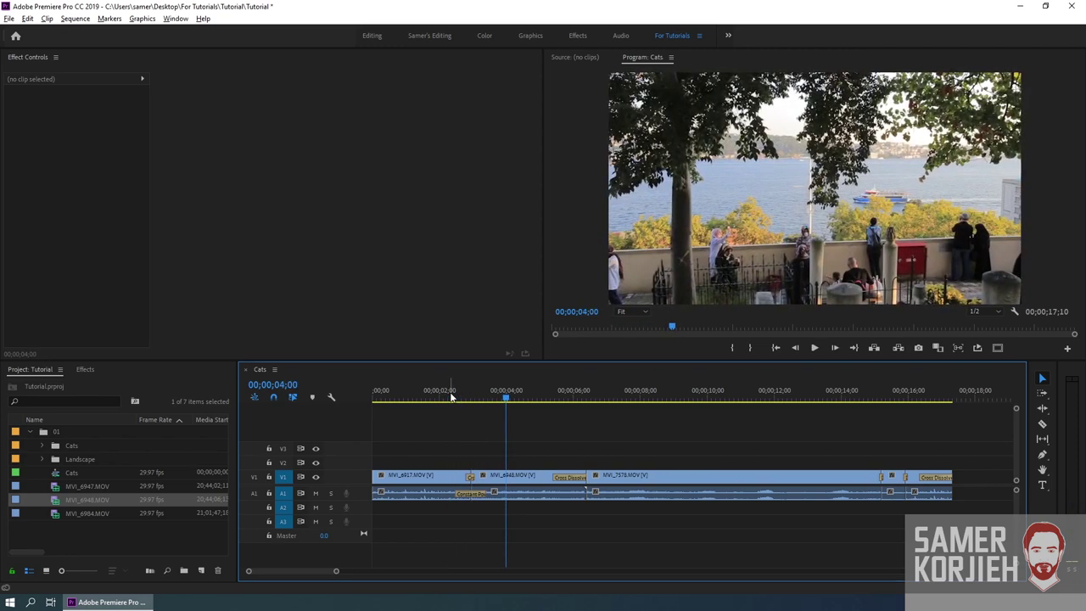
pyautogui.click(451, 395)
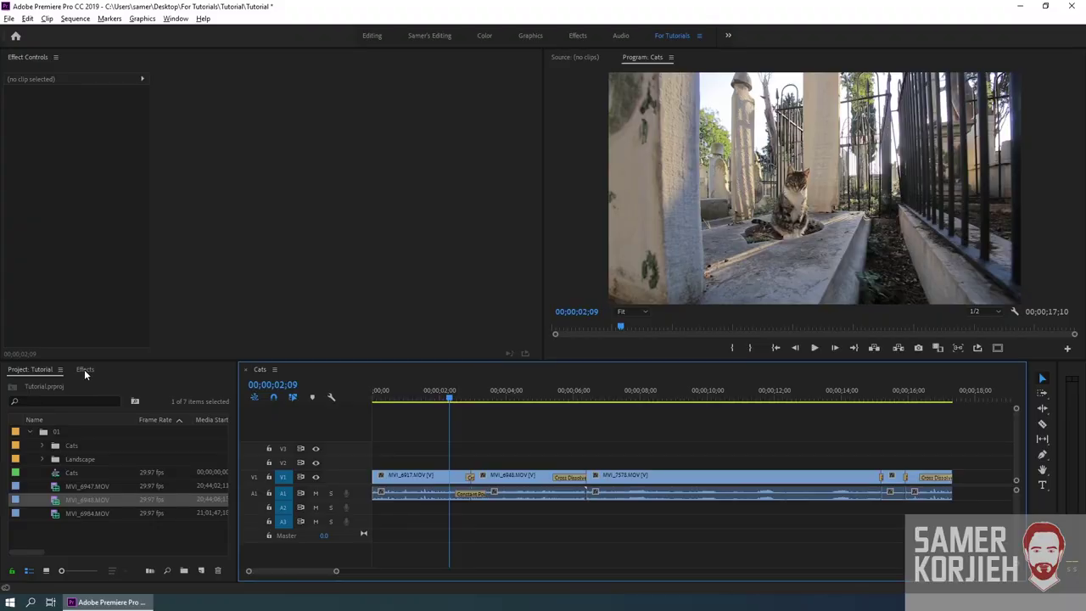
# Step: Drop a Constant Power crossfade on the first A1 cut, then scrub to 04;05
pyautogui.click(84, 369)
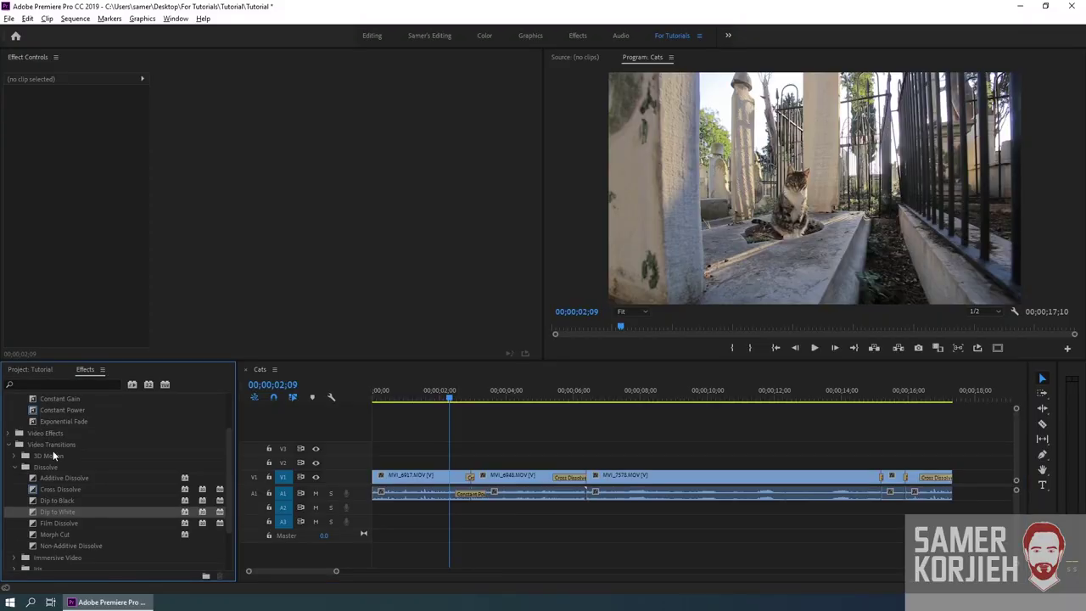
pyautogui.scroll(2, 53, 450)
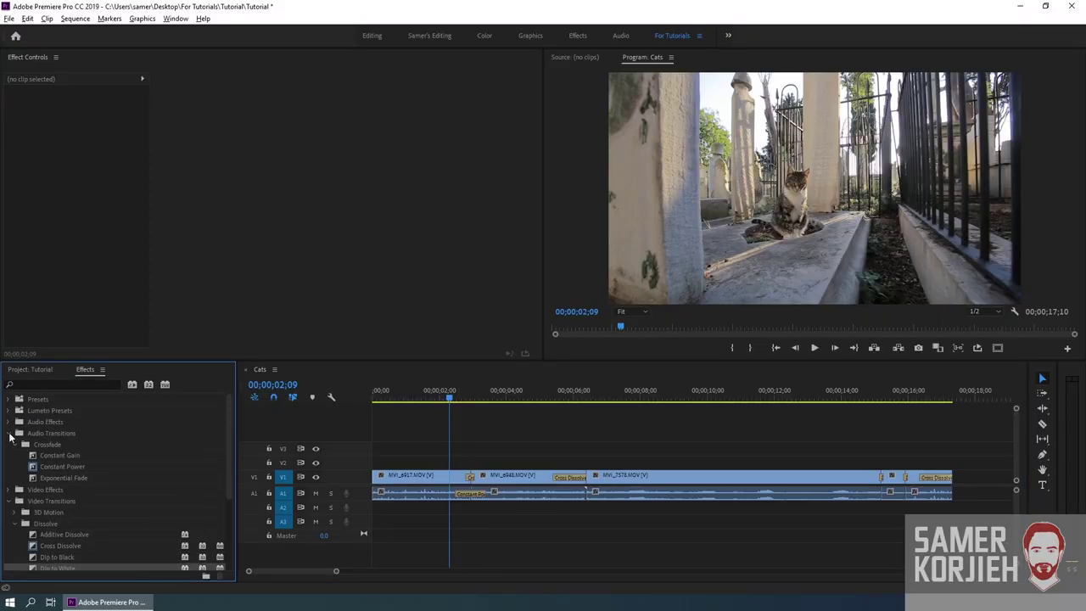
pyautogui.moveTo(46, 471); pyautogui.dragTo(591, 499)
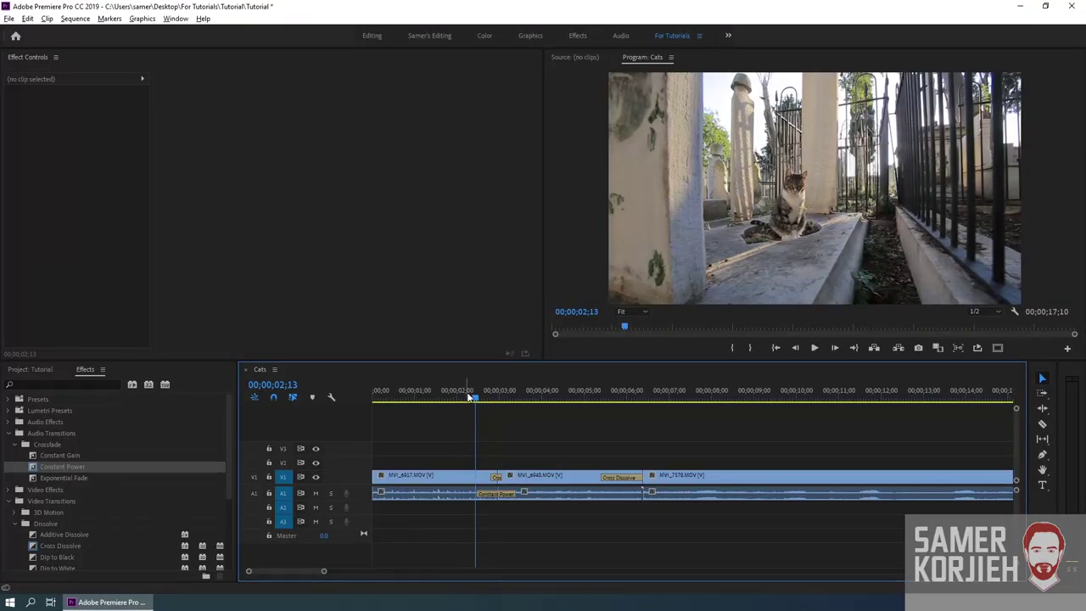
pyautogui.moveTo(472, 397); pyautogui.dragTo(552, 405)
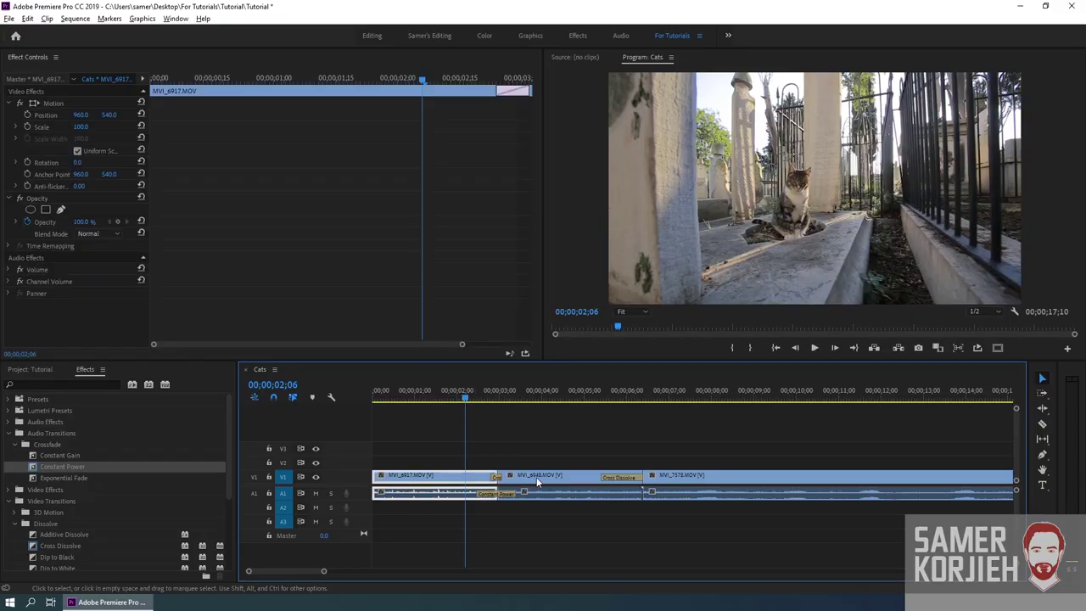
# Step: Replay the crossfade from 02;02, stopping playback at 04;18
pyautogui.click(550, 477)
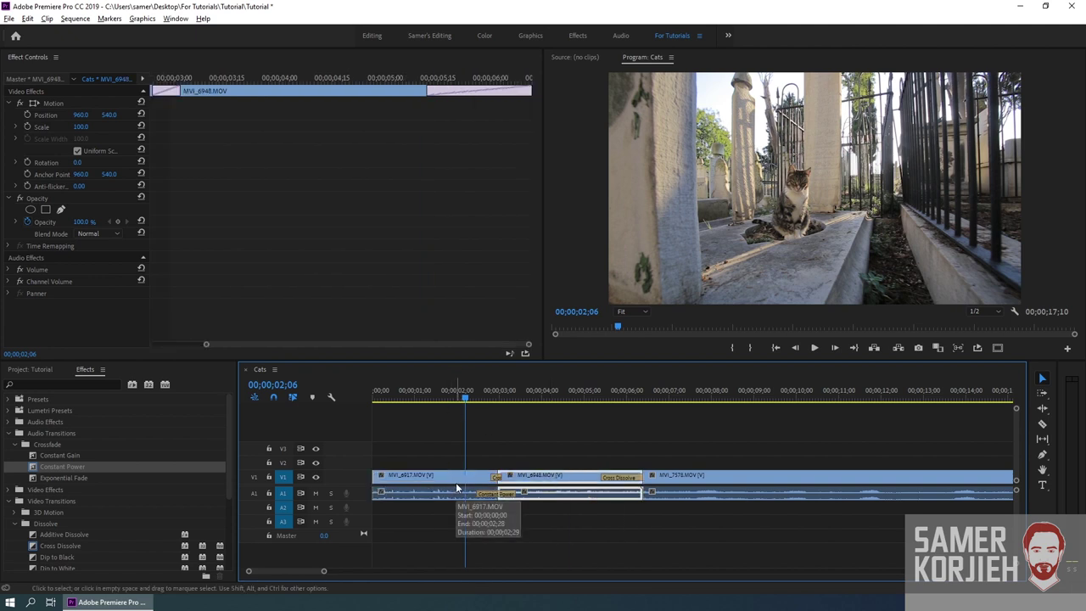
pyautogui.click(455, 486)
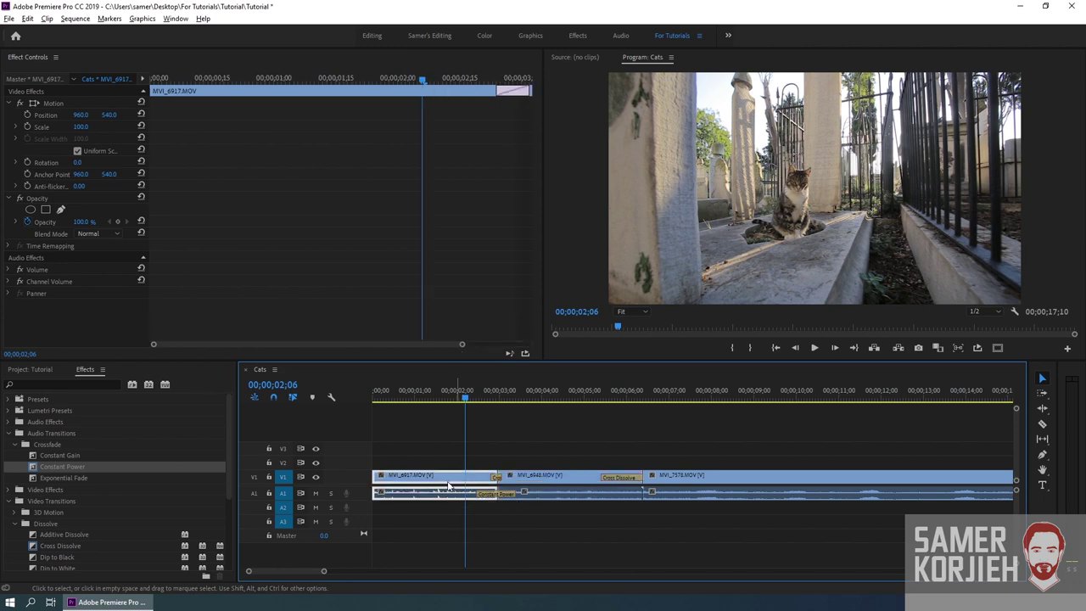
pyautogui.click(460, 399)
pyautogui.press('space')
pyautogui.click(501, 438)
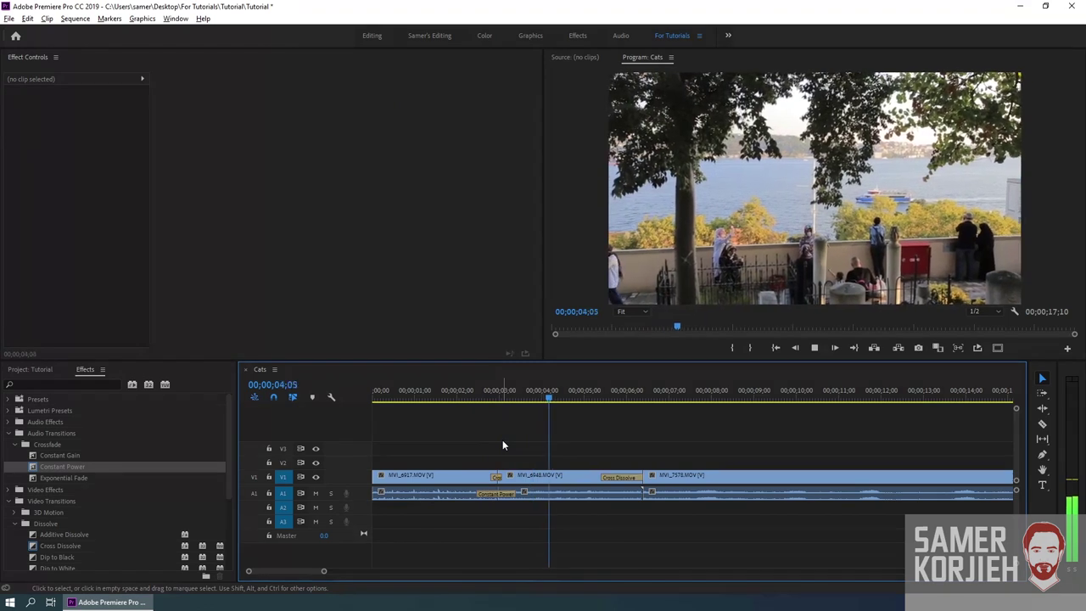
pyautogui.press('space')
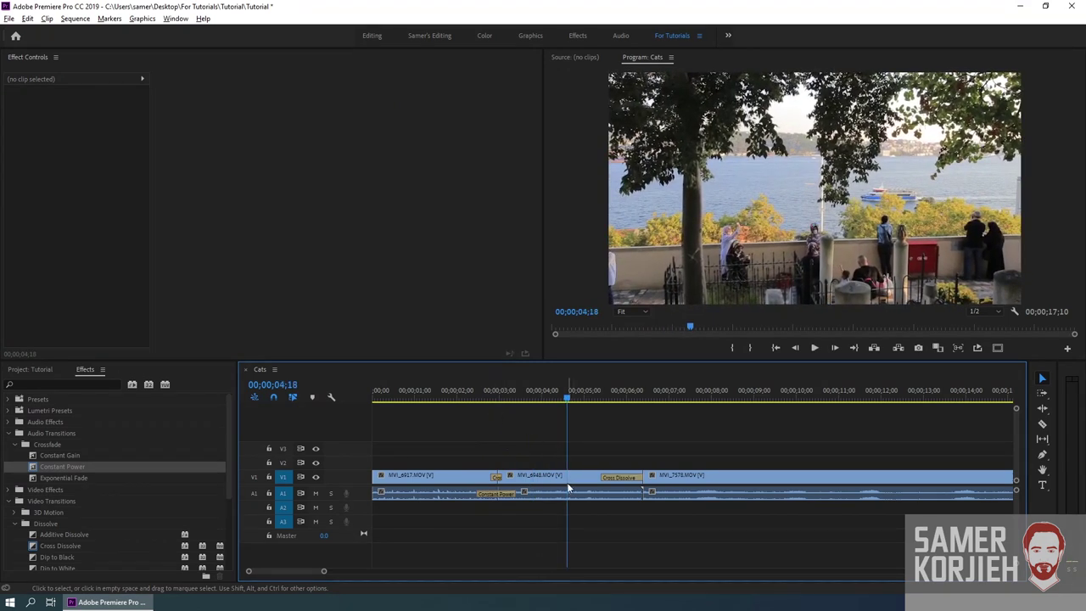
# Step: Select MVI_6917 to load its effect settings and park the playhead at 01;21
pyautogui.click(568, 488)
pyautogui.click(436, 480)
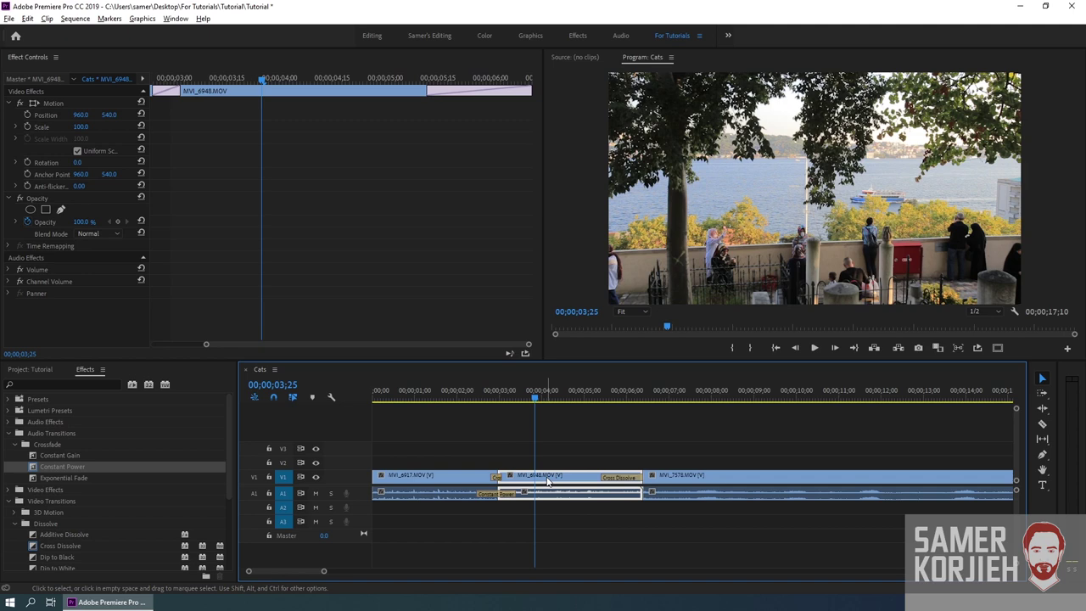
pyautogui.click(428, 476)
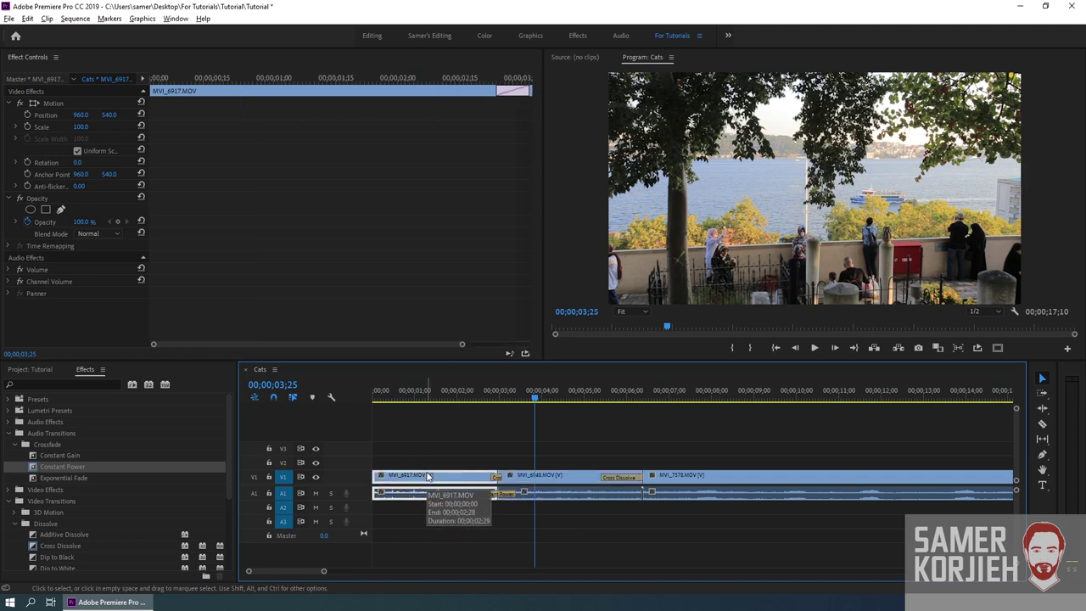
pyautogui.click(473, 391)
pyautogui.moveTo(473, 391); pyautogui.dragTo(444, 391)
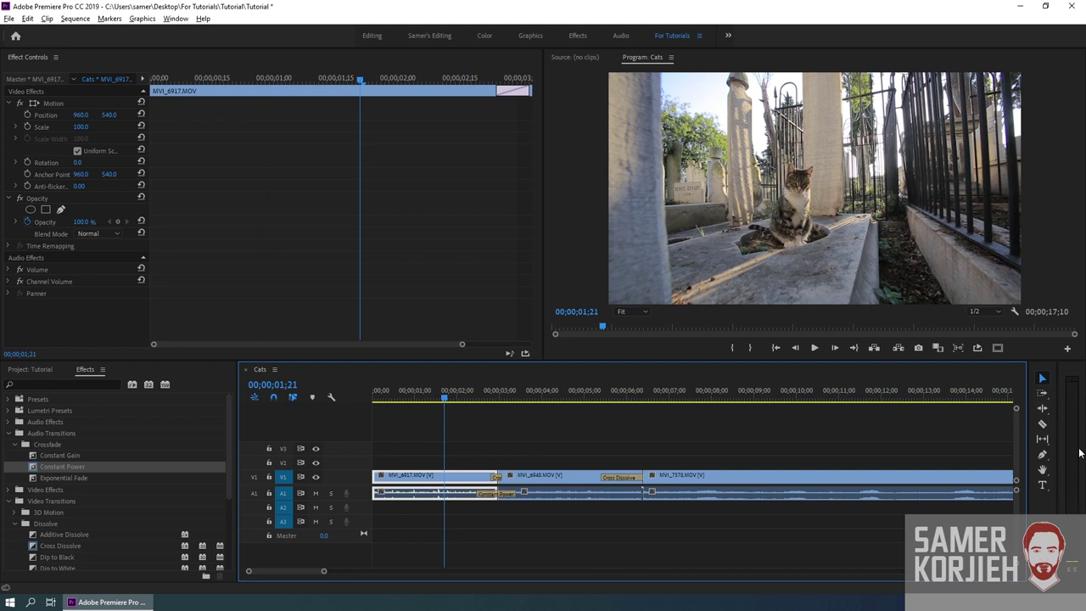
pyautogui.click(433, 392)
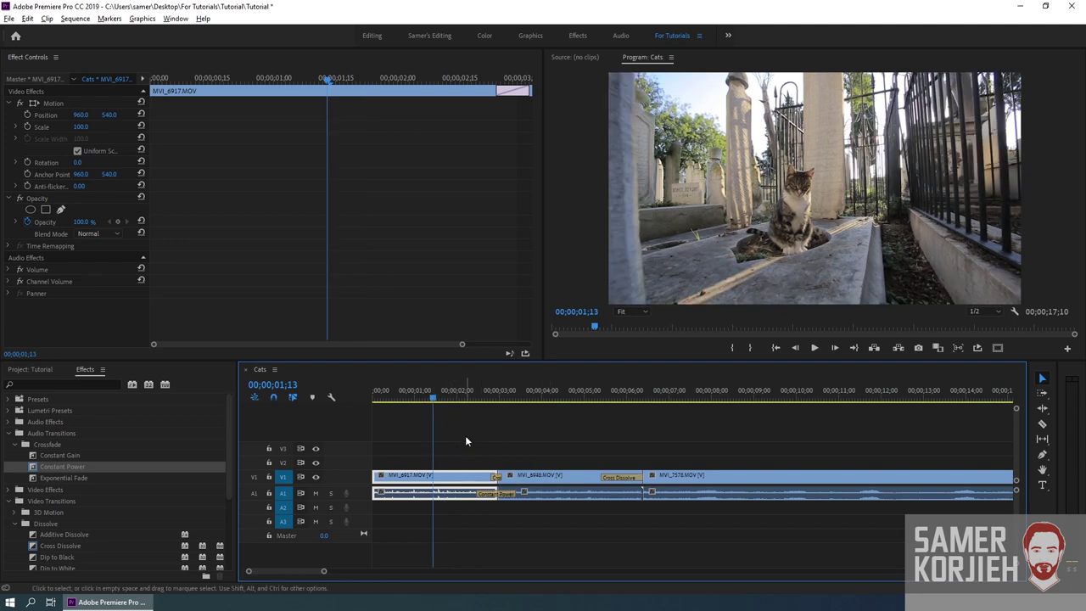
pyautogui.press('space')
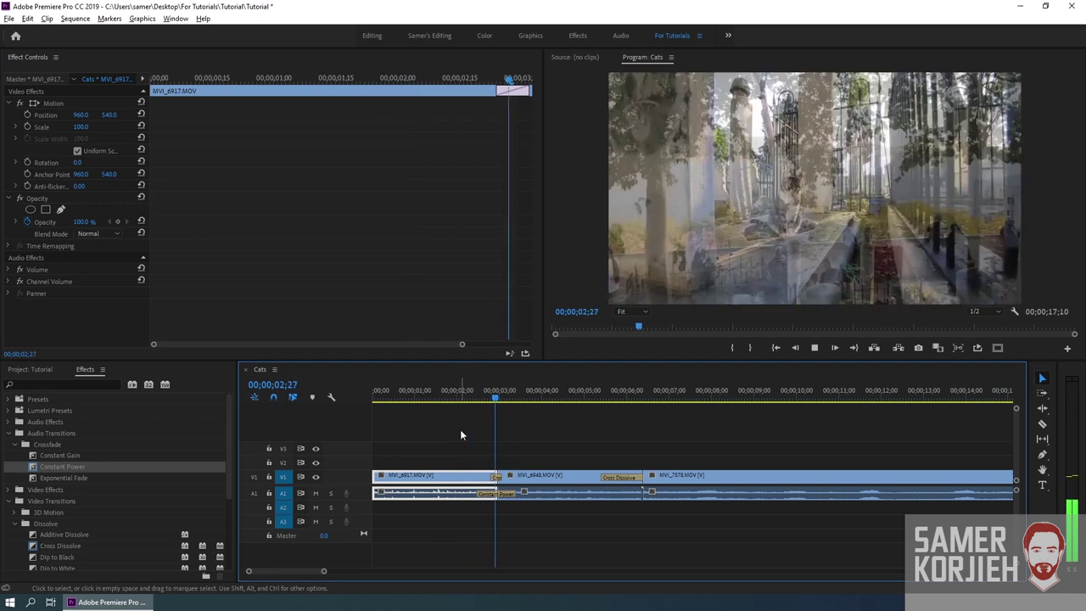
pyautogui.press('space')
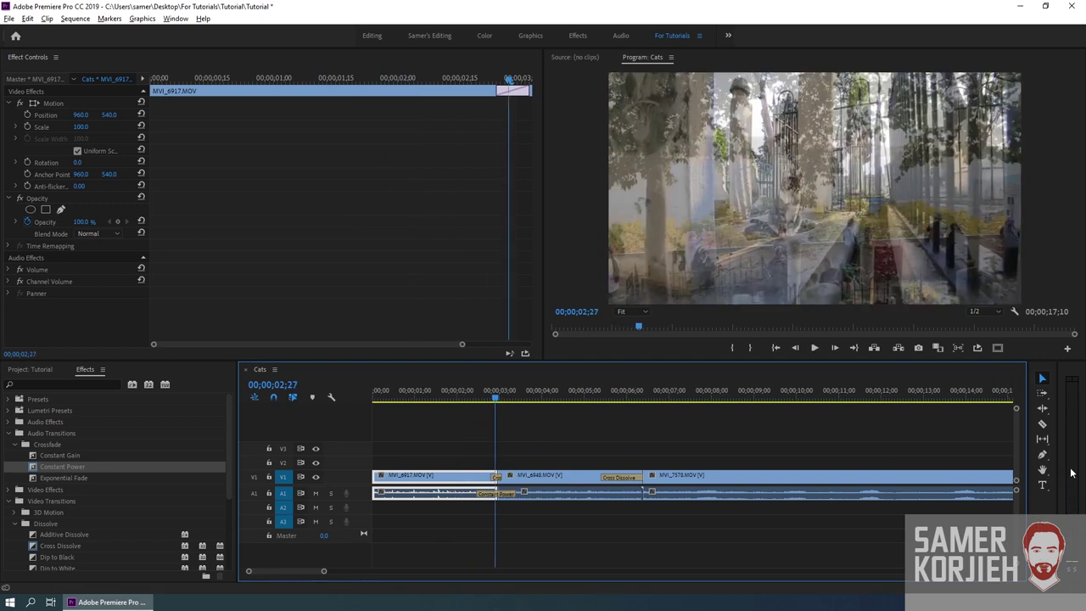
pyautogui.click(437, 397)
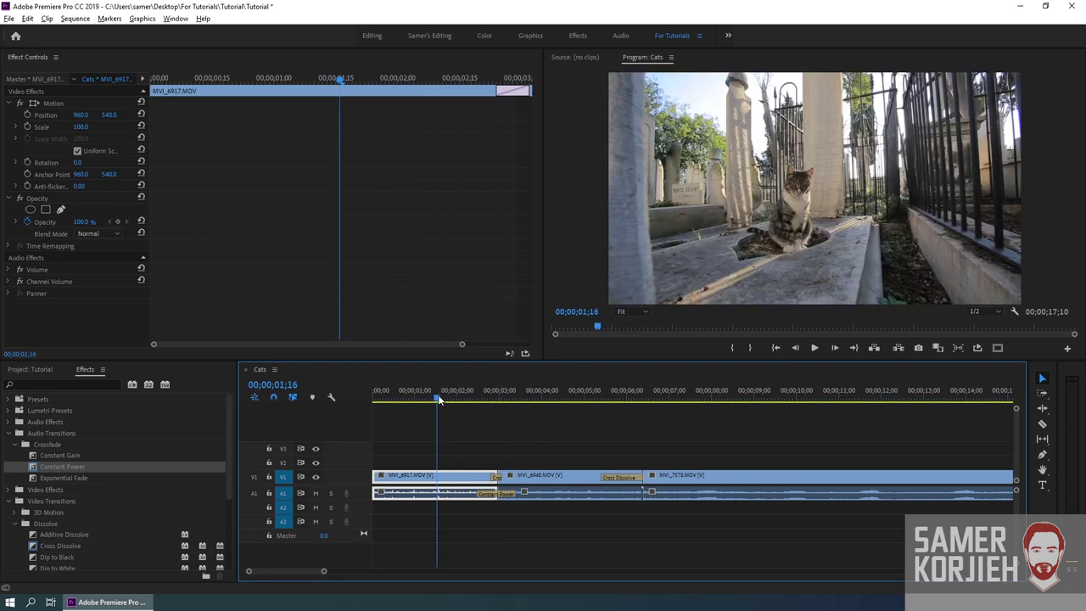
pyautogui.press('Home')
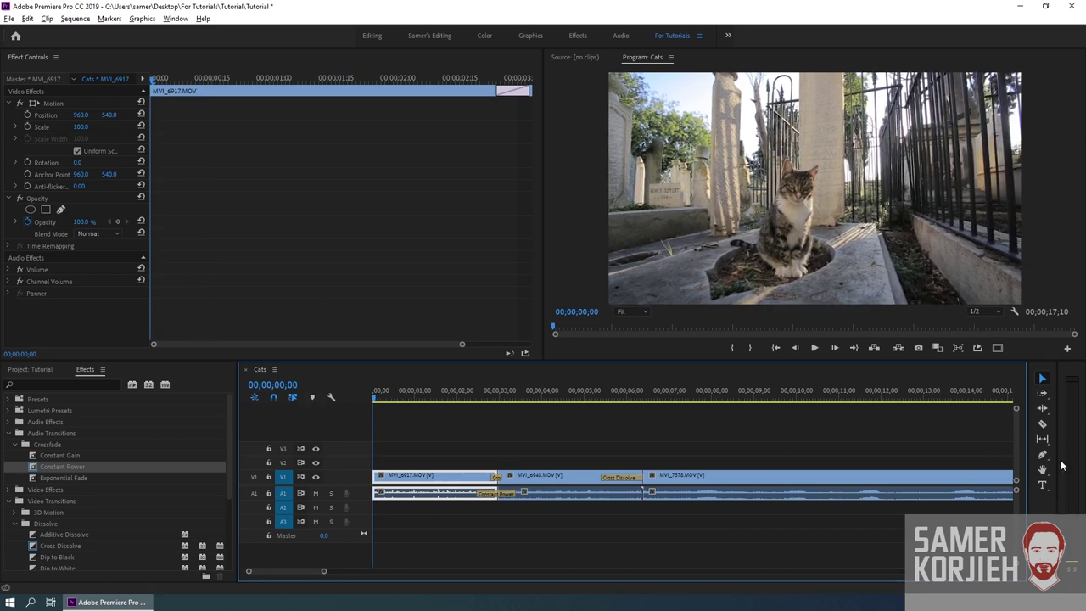
pyautogui.press('space')
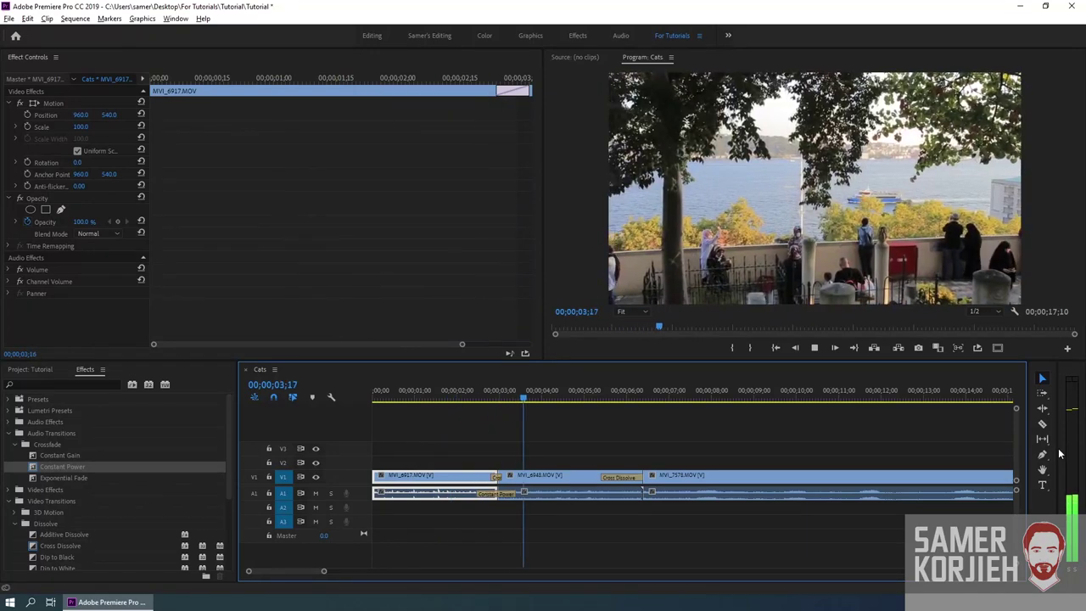
pyautogui.press('space')
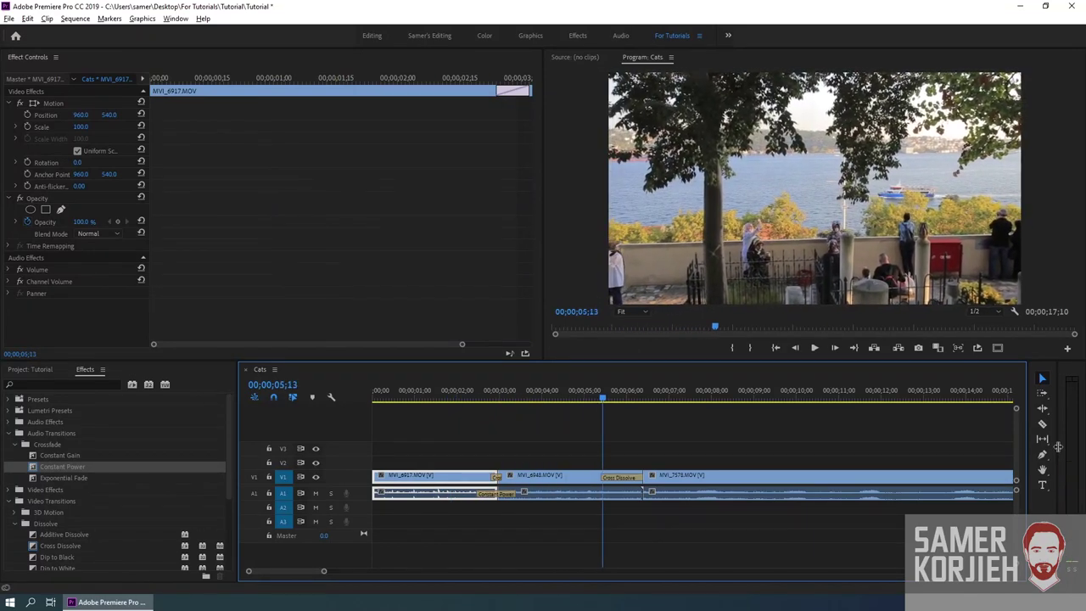
pyautogui.click(436, 391)
pyautogui.moveTo(438, 390); pyautogui.dragTo(436, 390)
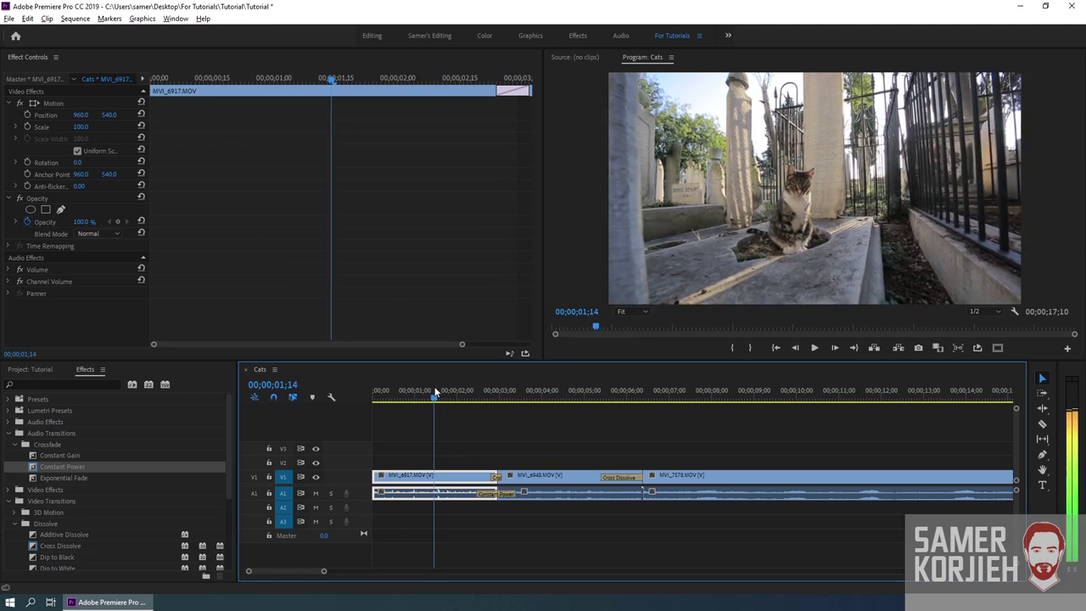
pyautogui.moveTo(434, 386); pyautogui.dragTo(433, 390)
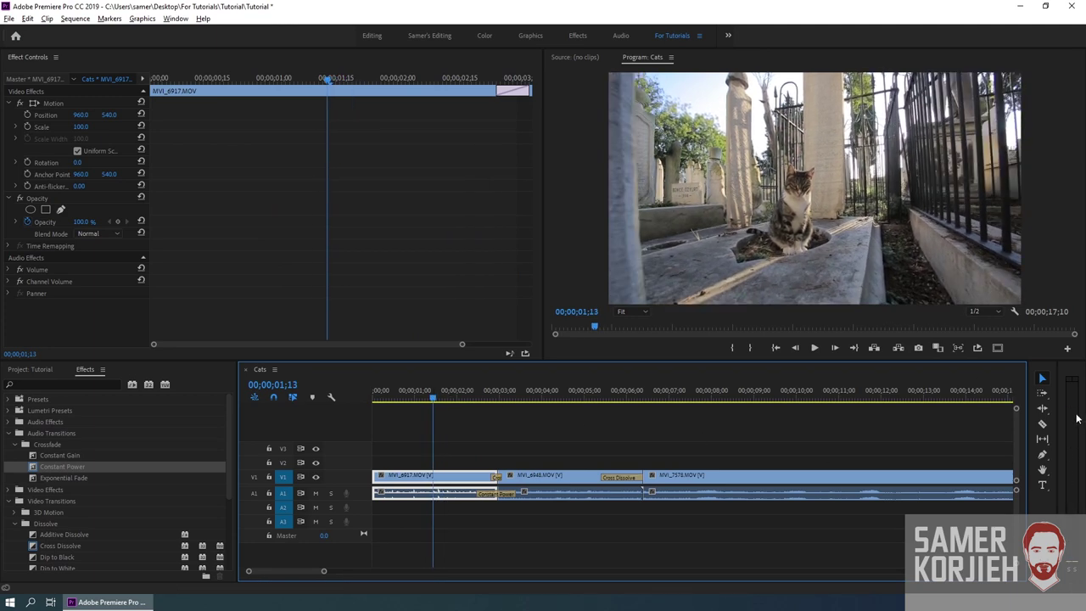
pyautogui.press('space')
pyautogui.press('space')
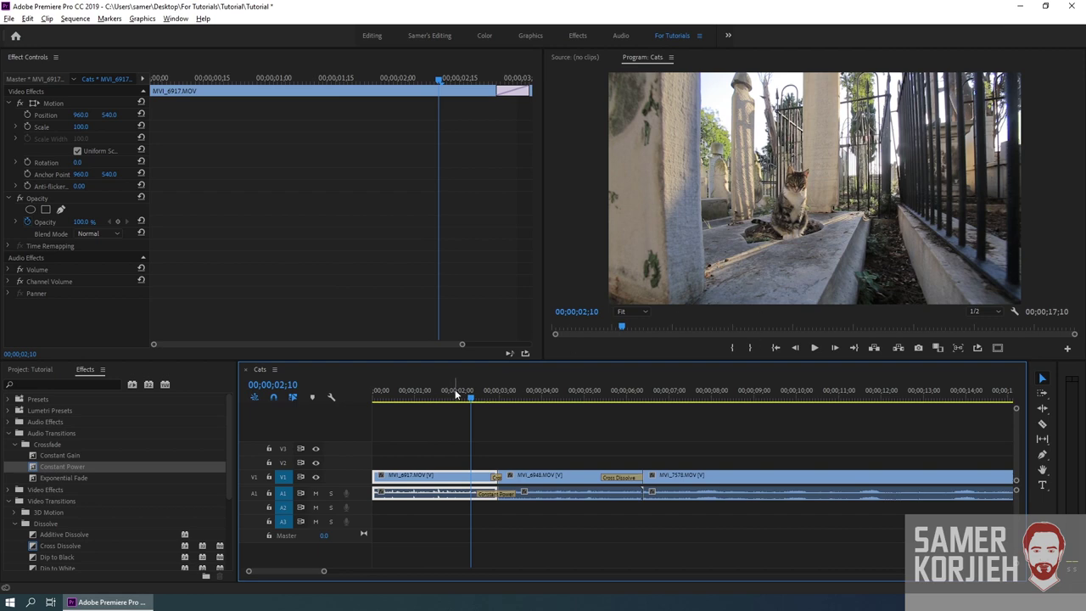
pyautogui.click(458, 397)
pyautogui.moveTo(457, 397); pyautogui.dragTo(456, 397)
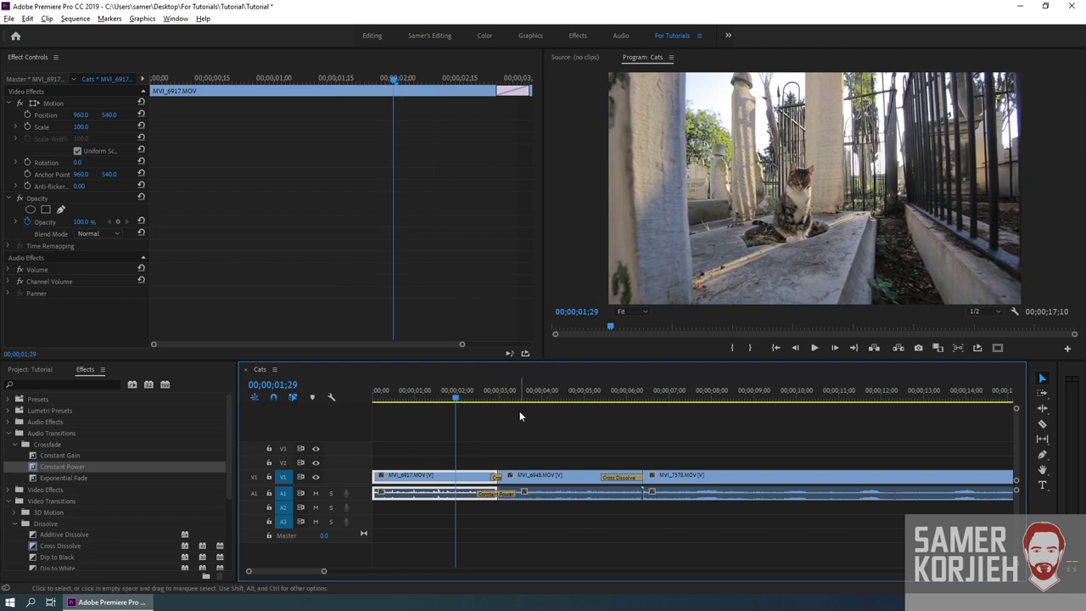
pyautogui.press('space')
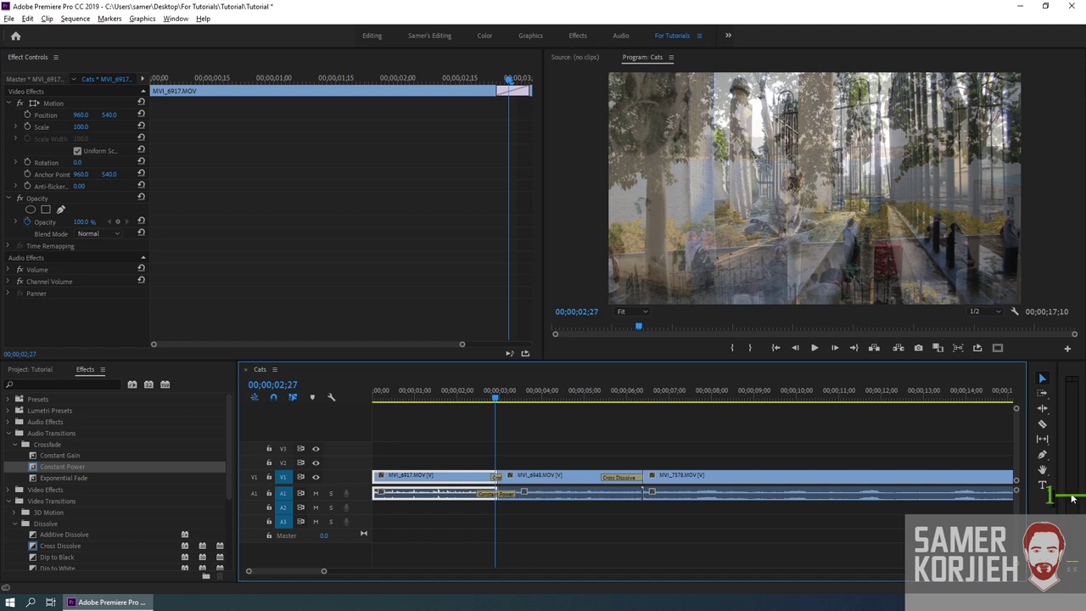
pyautogui.press('space')
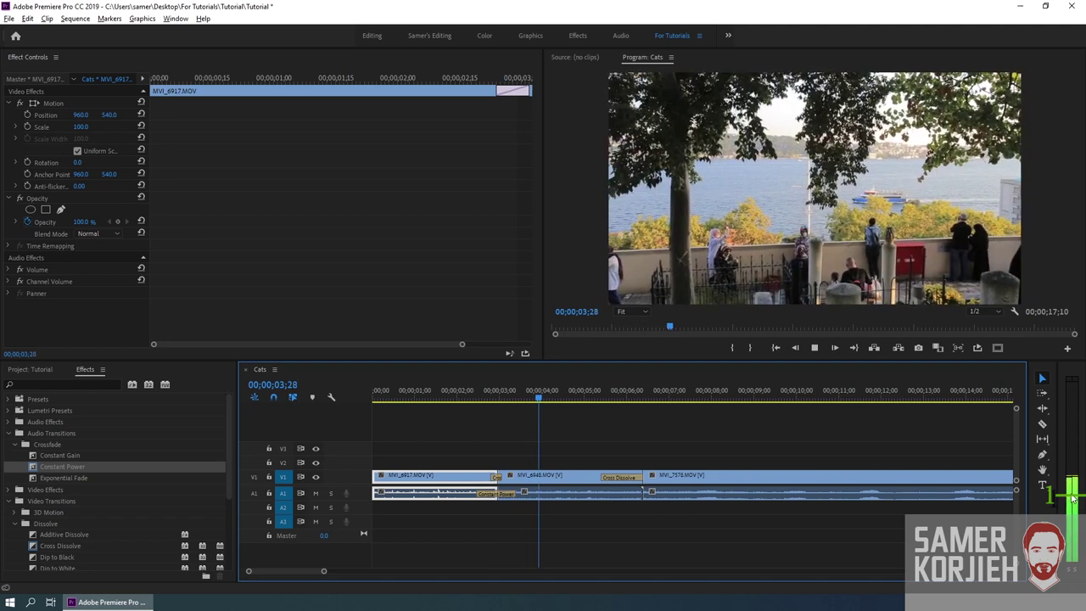
pyautogui.press('space')
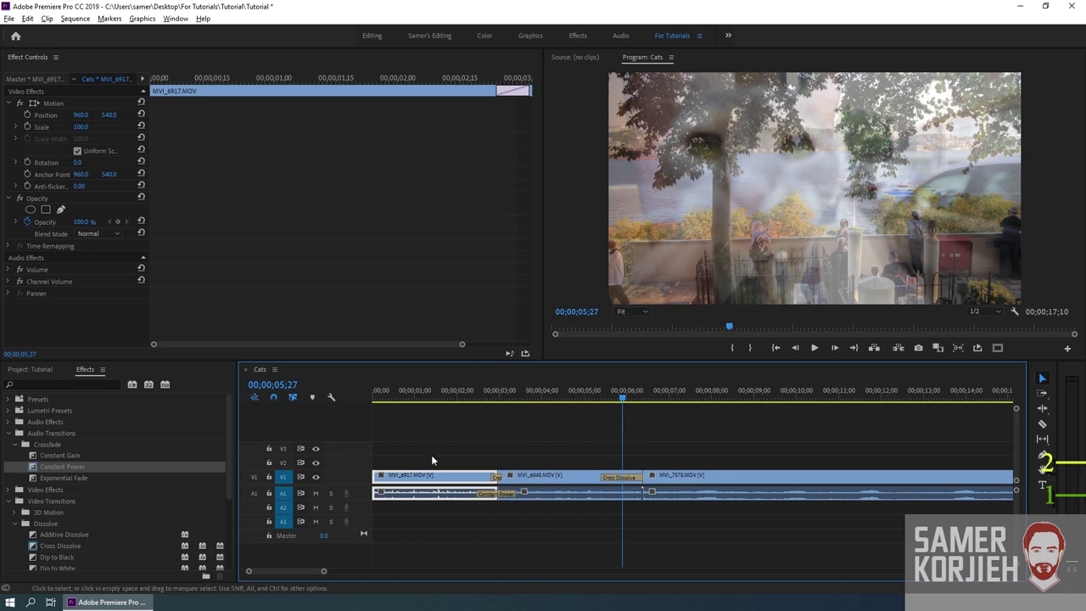
pyautogui.click(441, 393)
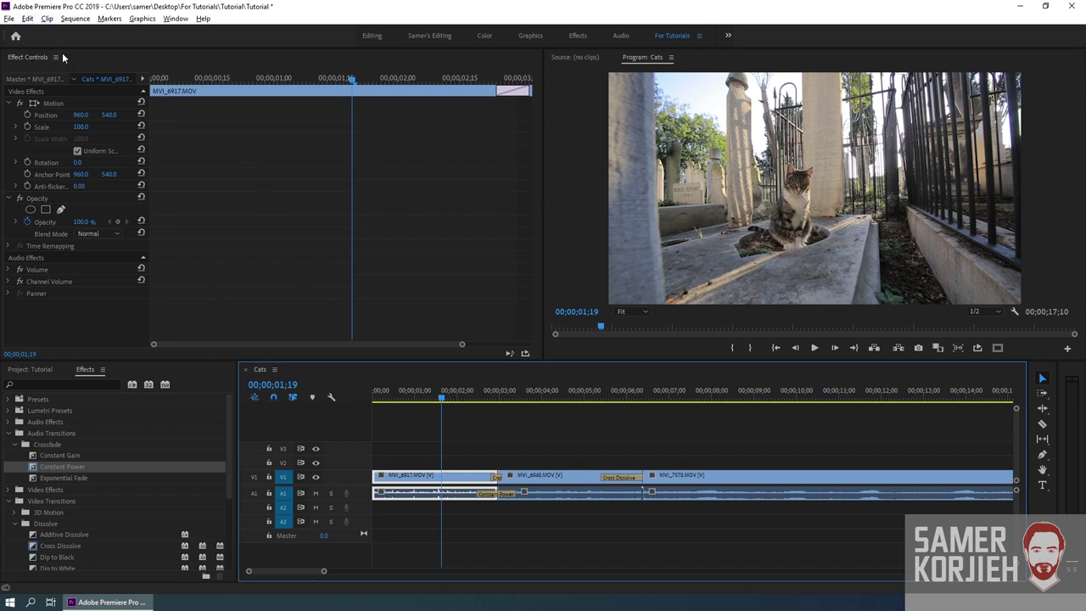
# Step: Close and reopen Effect Controls via the Window menu, then collapse Motion
pyautogui.click(57, 58)
pyautogui.click(83, 61)
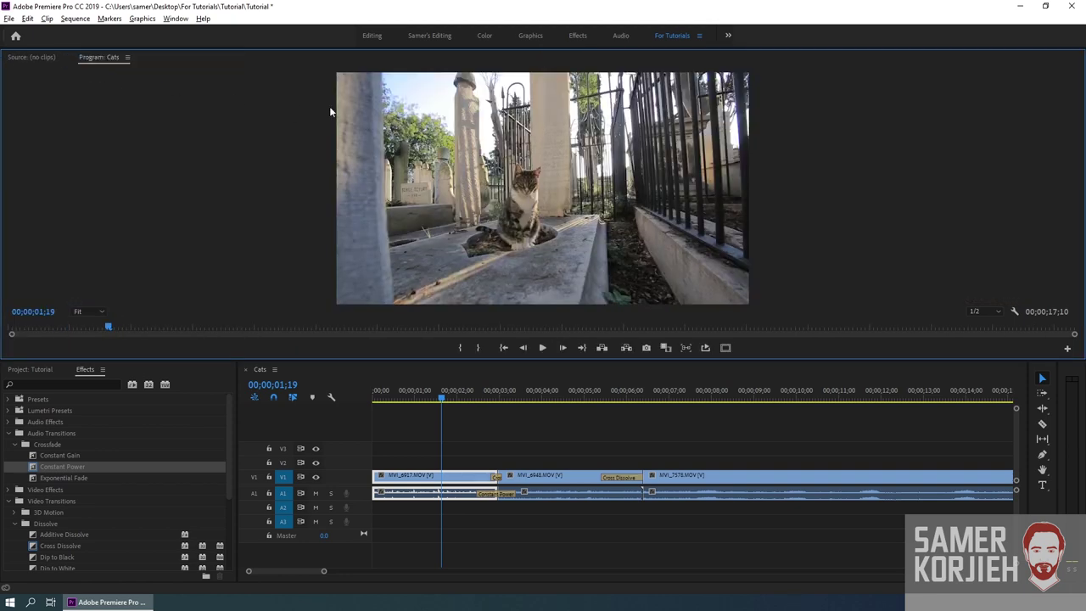
pyautogui.click(175, 18)
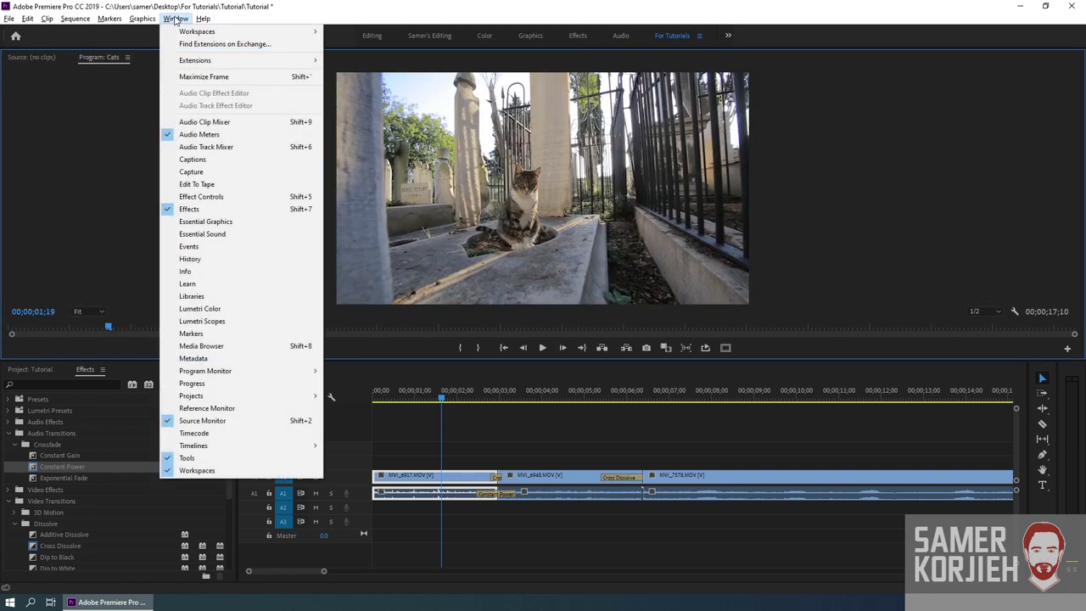
pyautogui.click(229, 199)
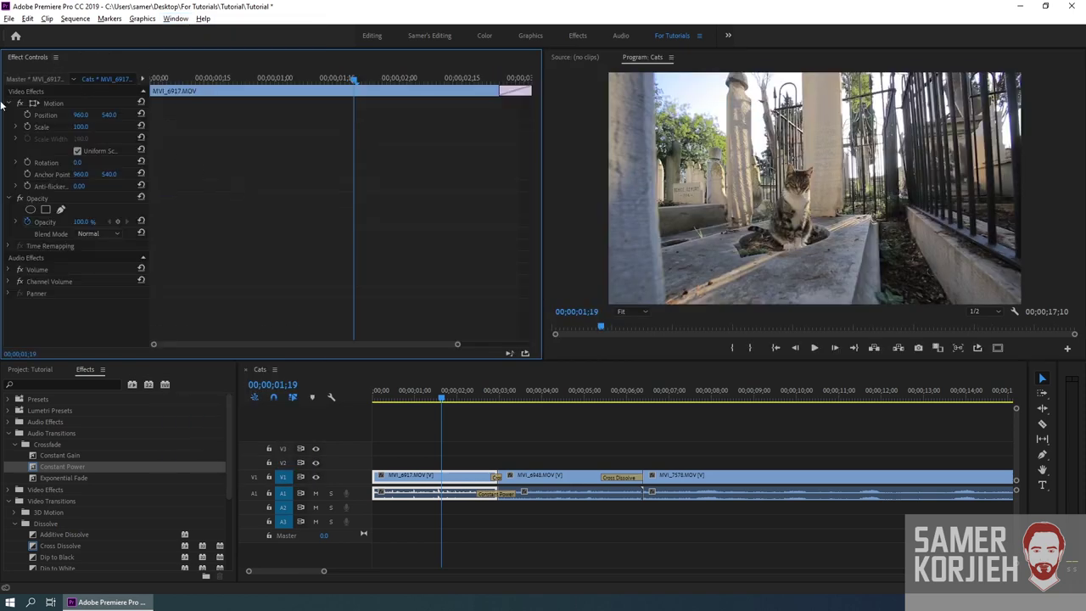
pyautogui.click(48, 102)
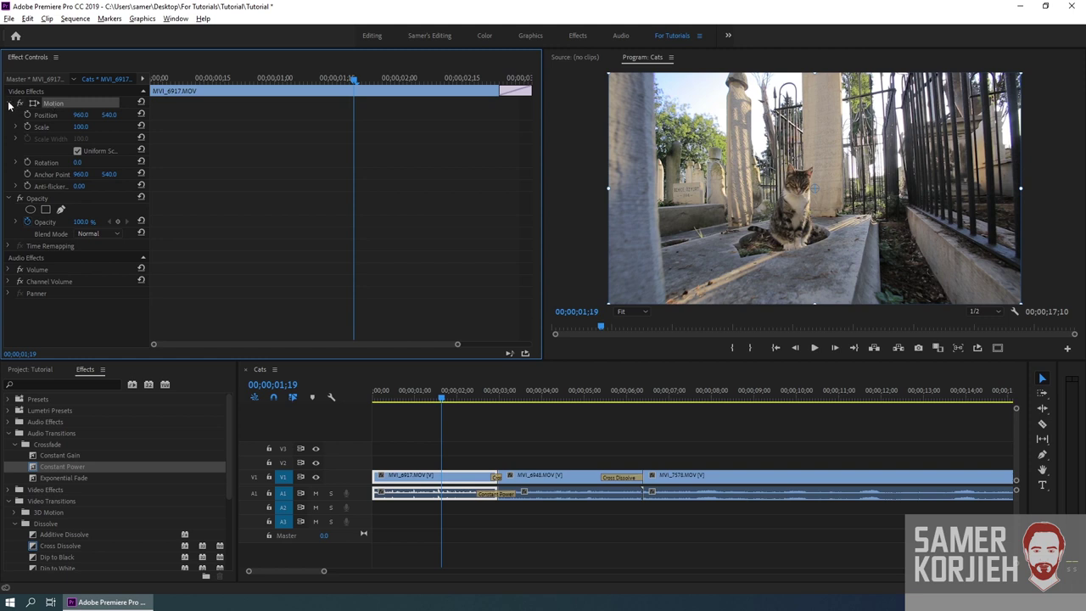
pyautogui.click(10, 102)
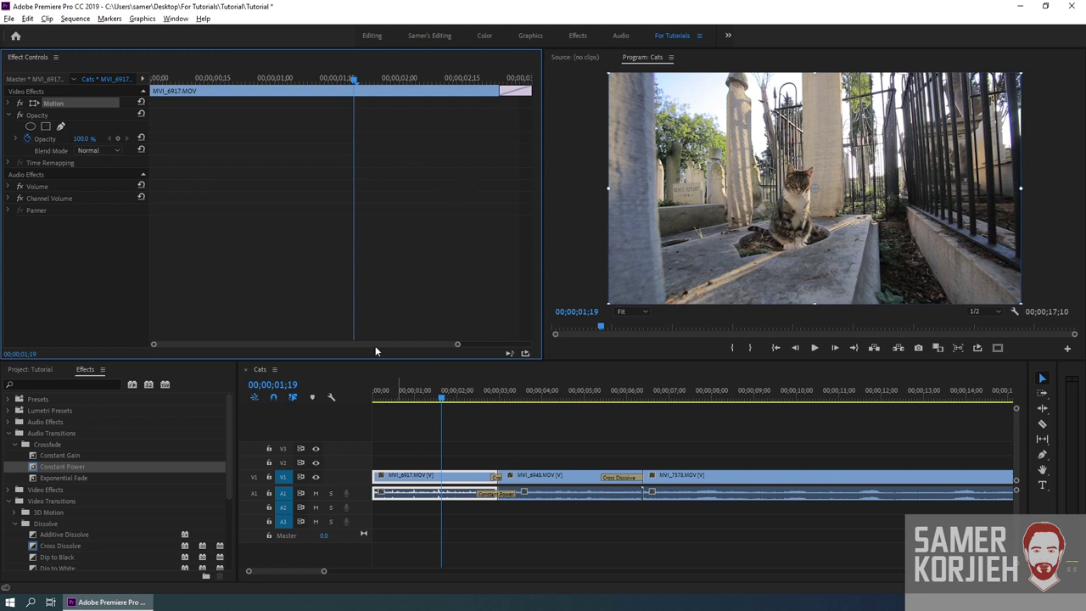
# Step: Keyframe MVI_6917's Opacity at 01;19, dragging it down to 0%
pyautogui.click(82, 138)
pyautogui.write('83')
pyautogui.press('Return')
pyautogui.moveTo(82, 138); pyautogui.dragTo(101, 138)
# Step: Collapse Opacity and expand MVI_6917's Volume effect showing Bypass and Level 0.0 dB
pyautogui.click(337, 151)
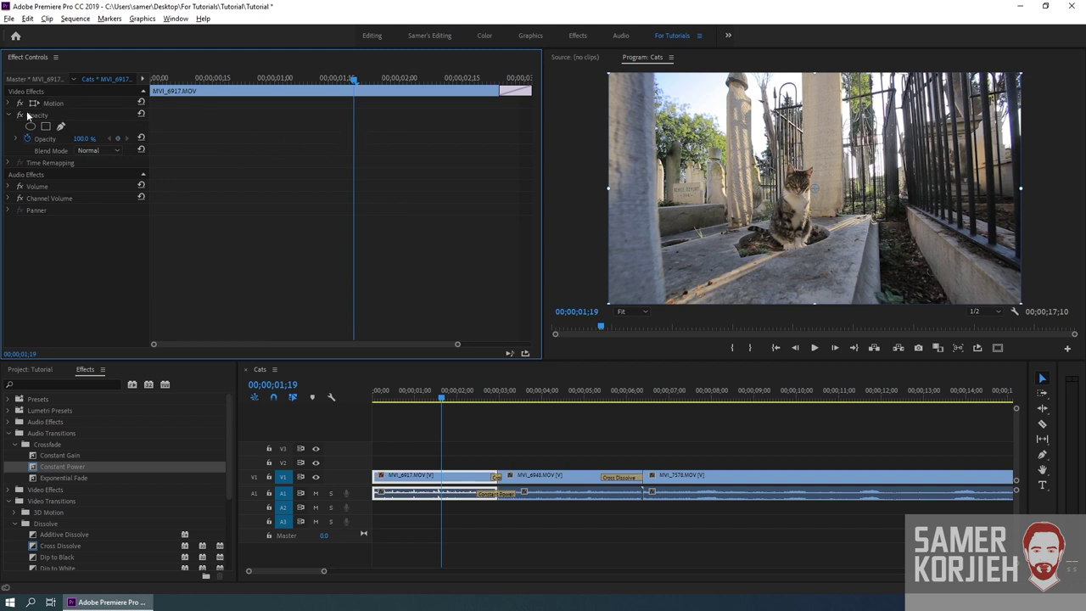
pyautogui.click(10, 115)
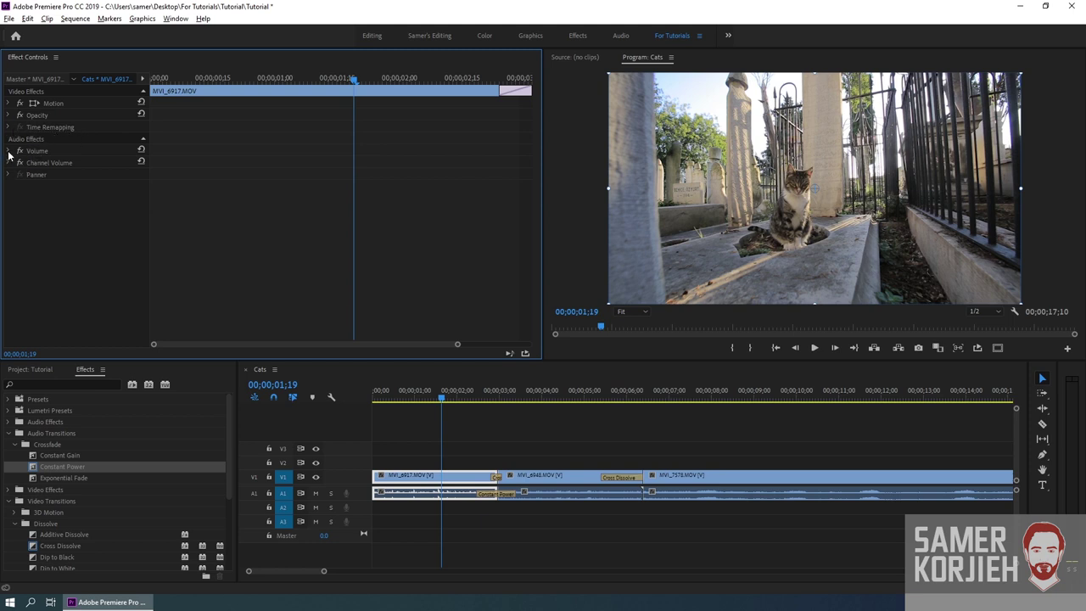
pyautogui.click(41, 153)
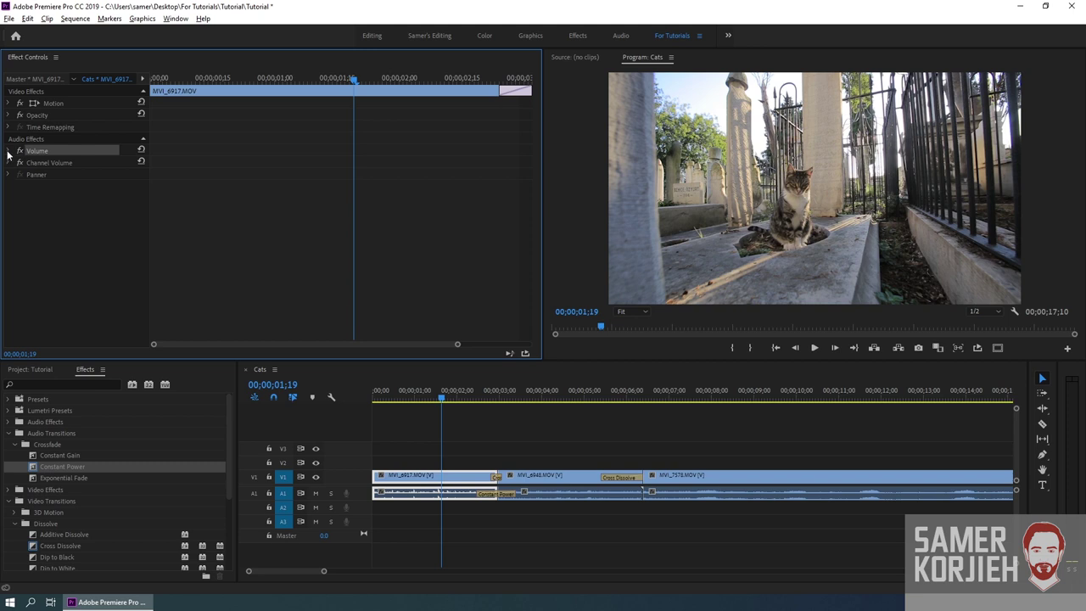
pyautogui.click(10, 151)
# Step: Keyframe MVI_6917's Volume Level at 3.9 dB, then play back to hear it
pyautogui.click(16, 174)
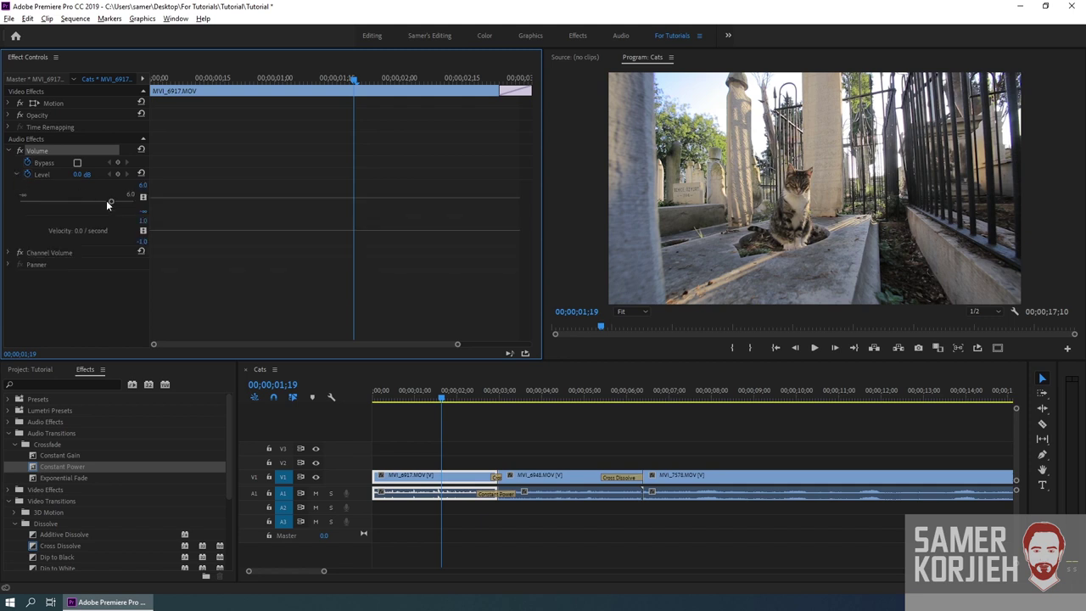
pyautogui.moveTo(110, 200); pyautogui.dragTo(40, 203)
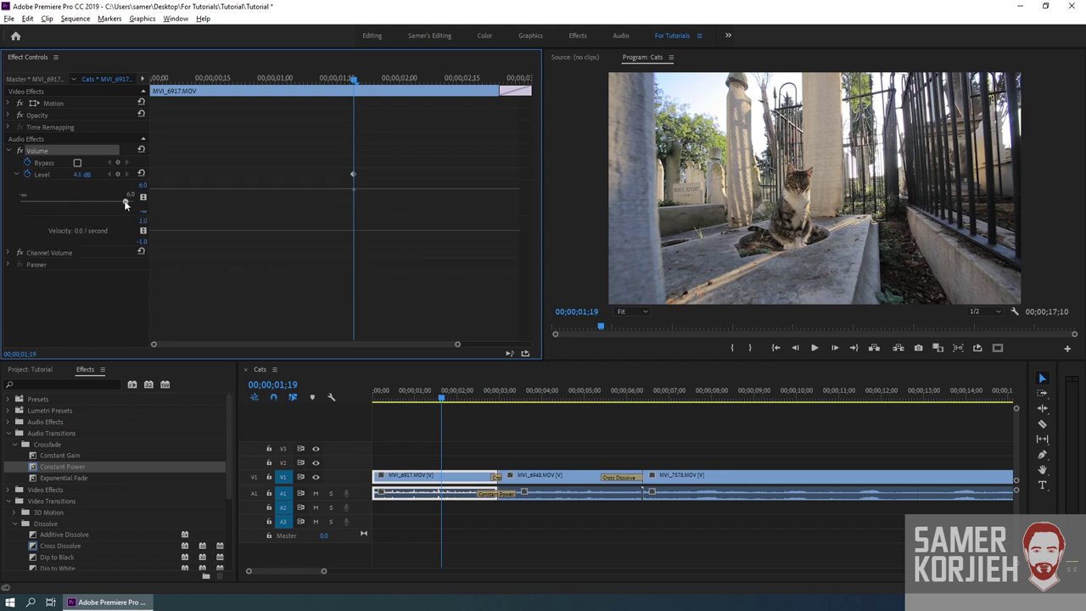
pyautogui.moveTo(40, 204)
pyautogui.mouseDown()
pyautogui.moveTo(124, 200)
pyautogui.moveTo(60, 174)
pyautogui.moveTo(90, 174)
pyautogui.mouseUp()
pyautogui.click(141, 151)
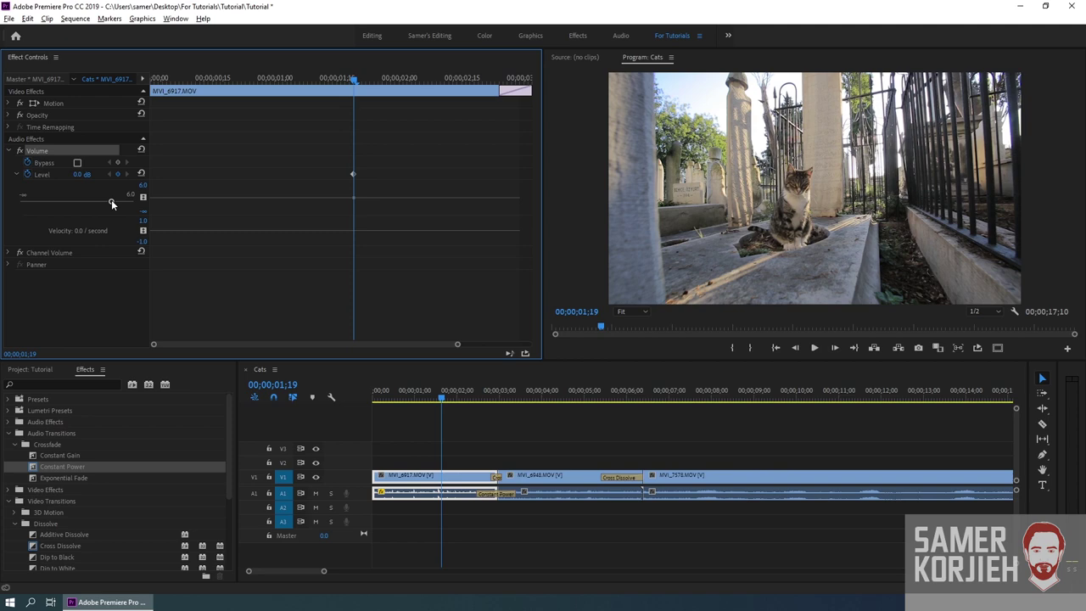
pyautogui.moveTo(111, 203); pyautogui.dragTo(125, 204)
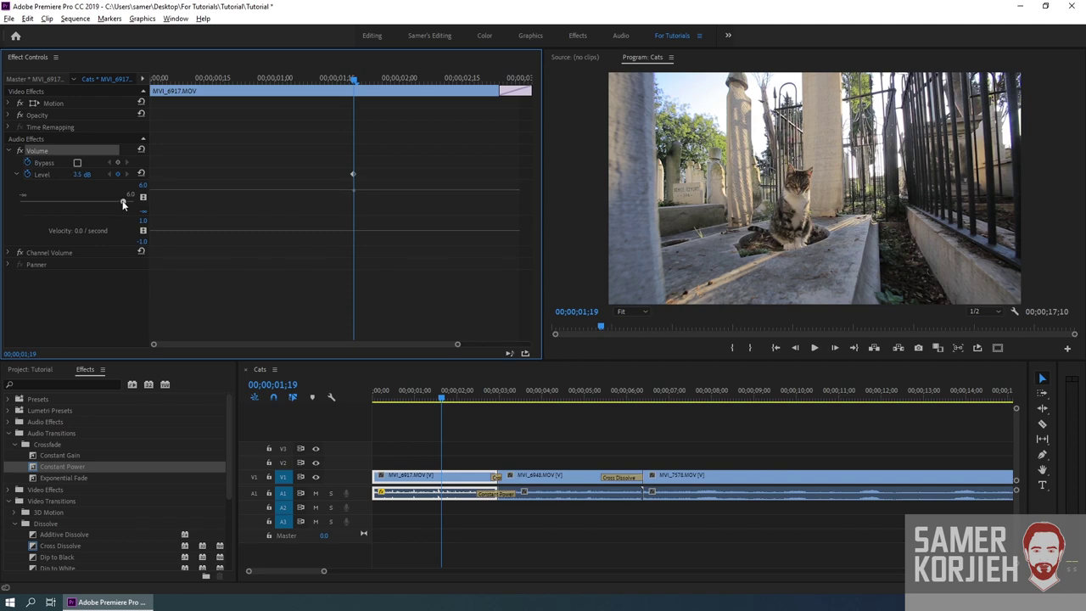
pyautogui.click(511, 352)
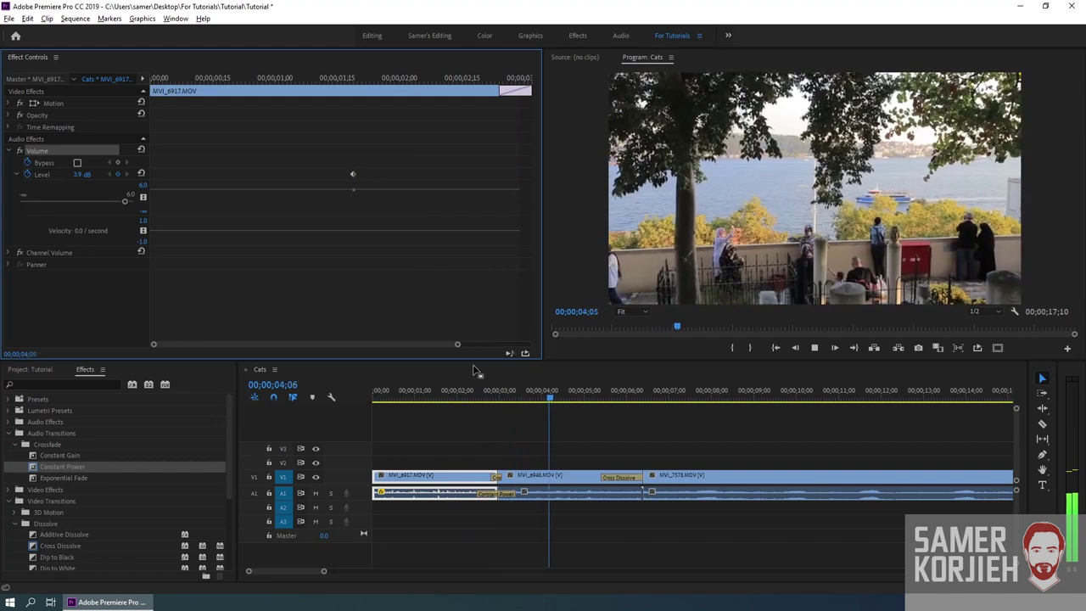
pyautogui.click(465, 391)
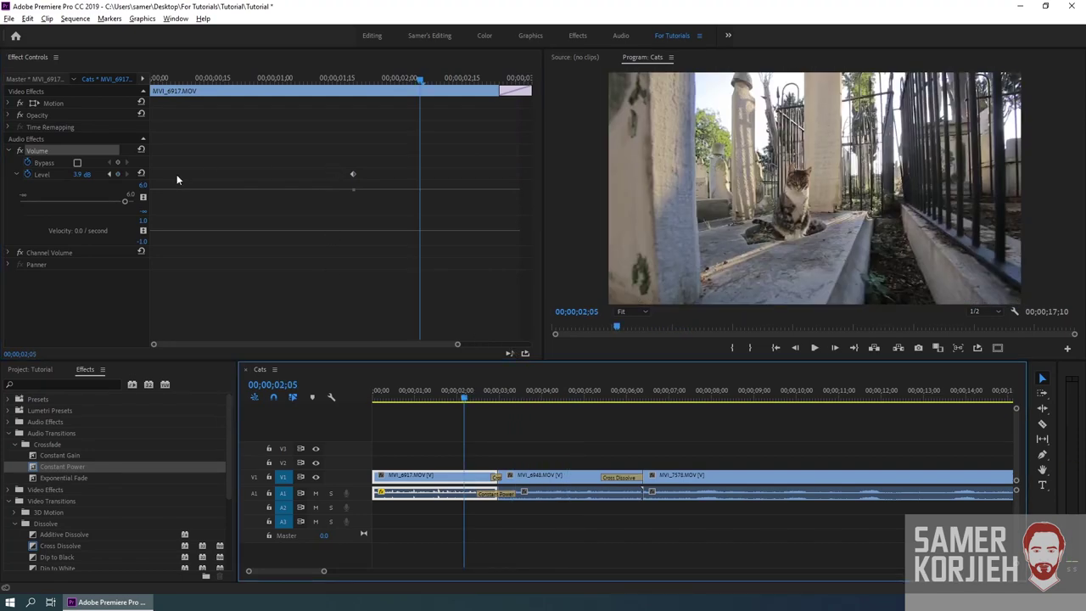
pyautogui.moveTo(125, 201); pyautogui.dragTo(118, 202)
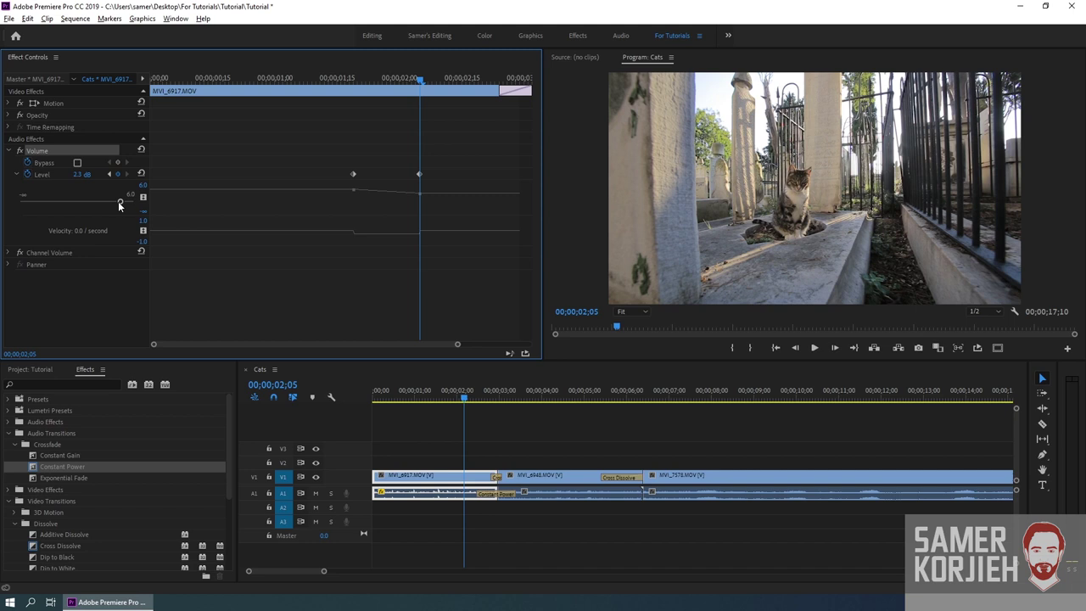
pyautogui.click(420, 174)
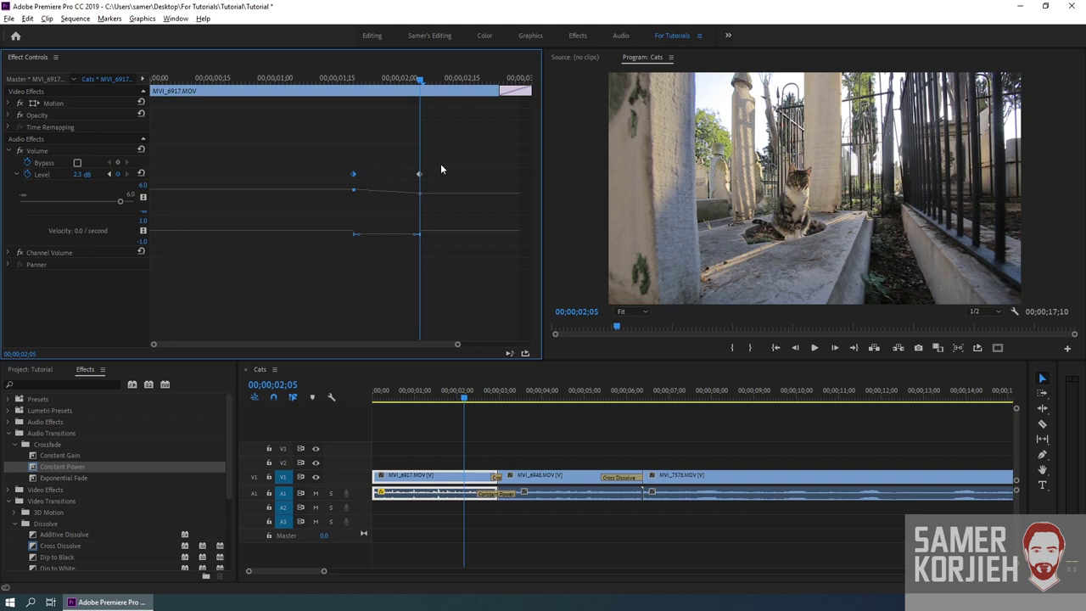
pyautogui.moveTo(446, 161); pyautogui.dragTo(368, 171)
pyautogui.click(354, 174)
pyautogui.click(353, 76)
pyautogui.click(355, 76)
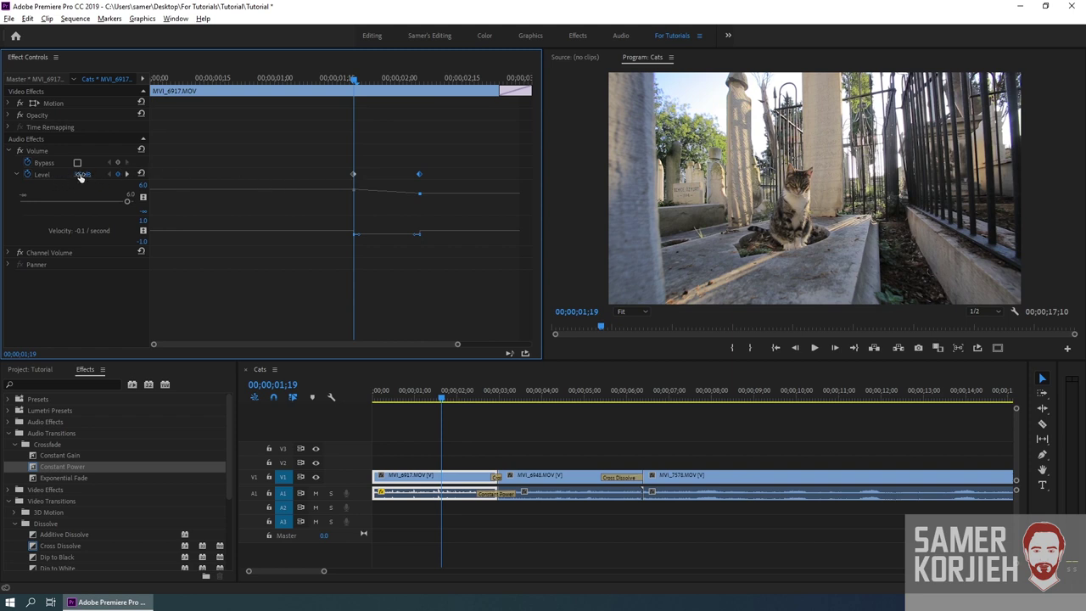
pyautogui.click(418, 78)
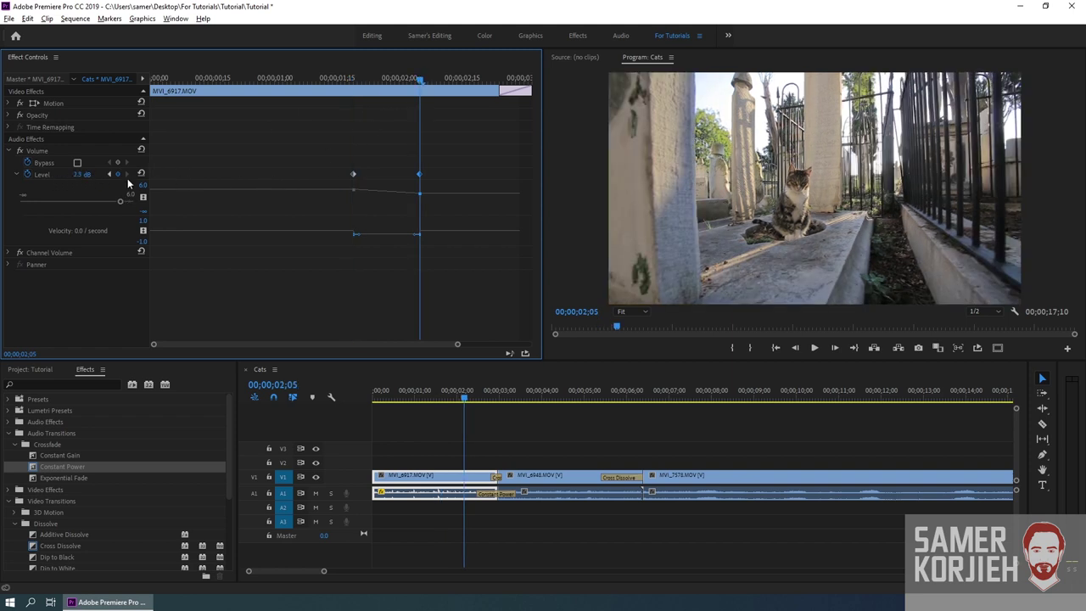
pyautogui.moveTo(427, 96); pyautogui.dragTo(348, 85)
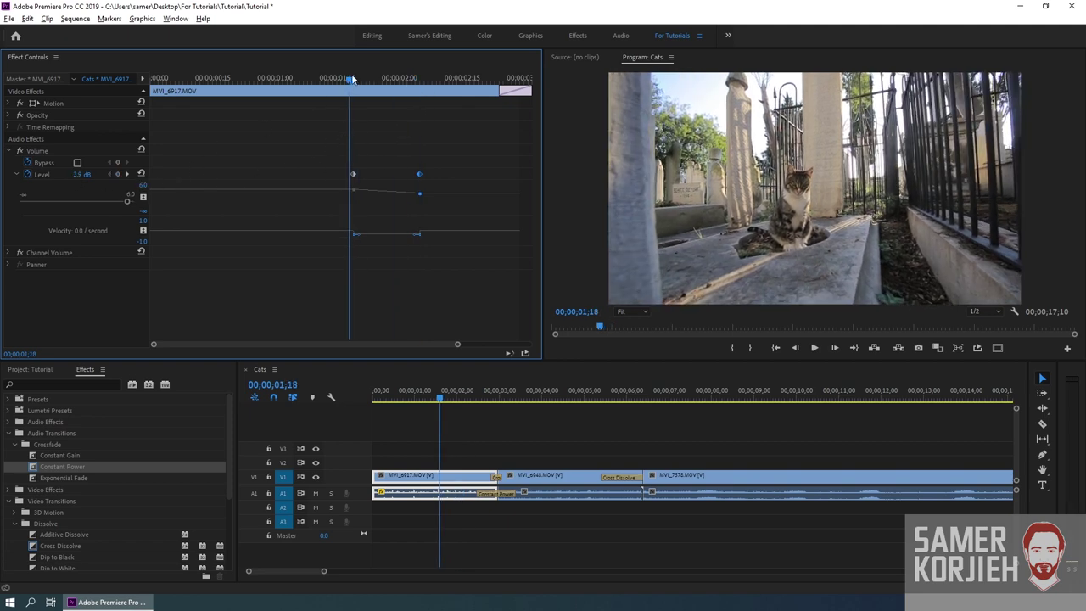
pyautogui.click(355, 78)
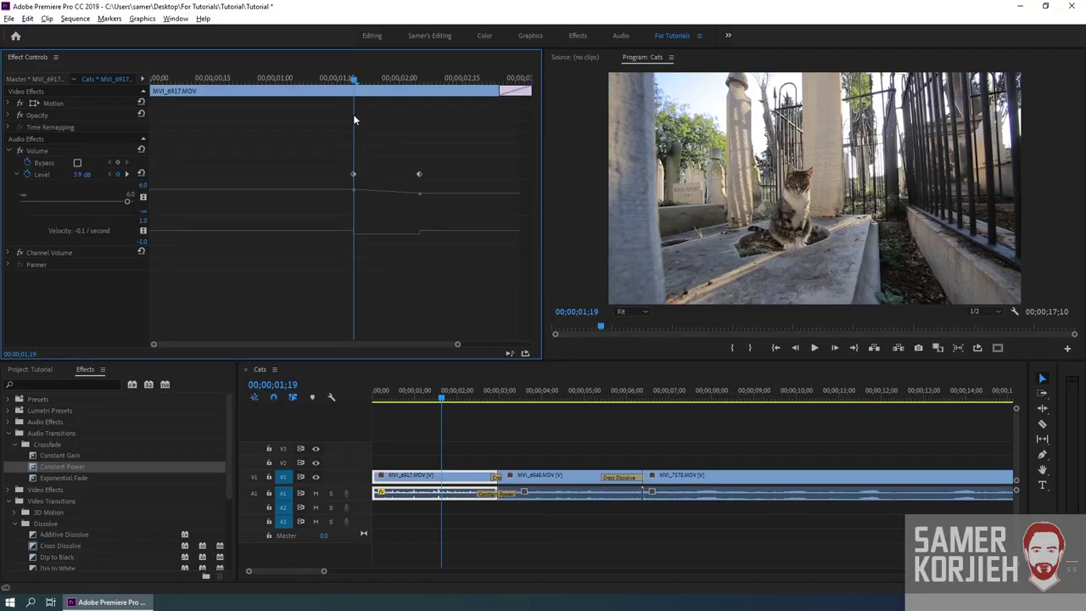
pyautogui.moveTo(352, 79); pyautogui.dragTo(419, 81)
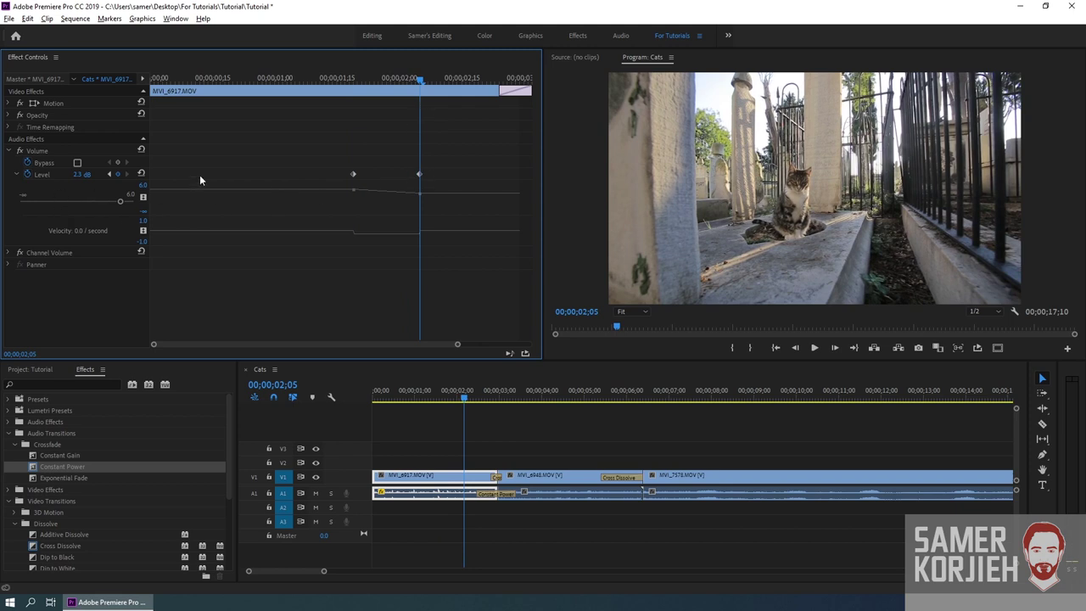
pyautogui.click(43, 150)
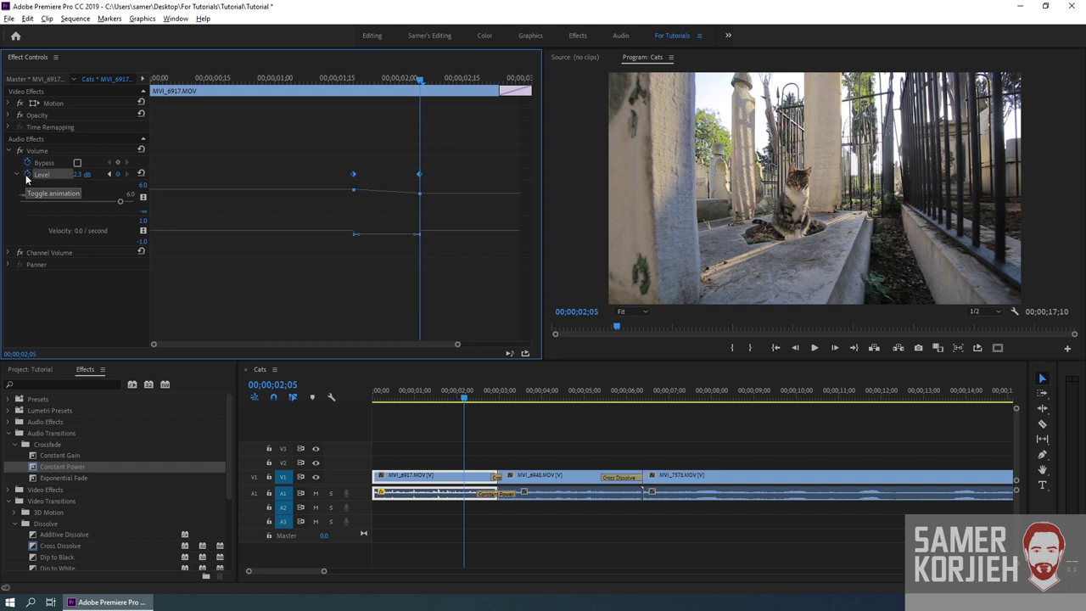
# Step: Delete MVI_6917's Level keyframes and set a constant 1.8 dB volume
pyautogui.click(26, 174)
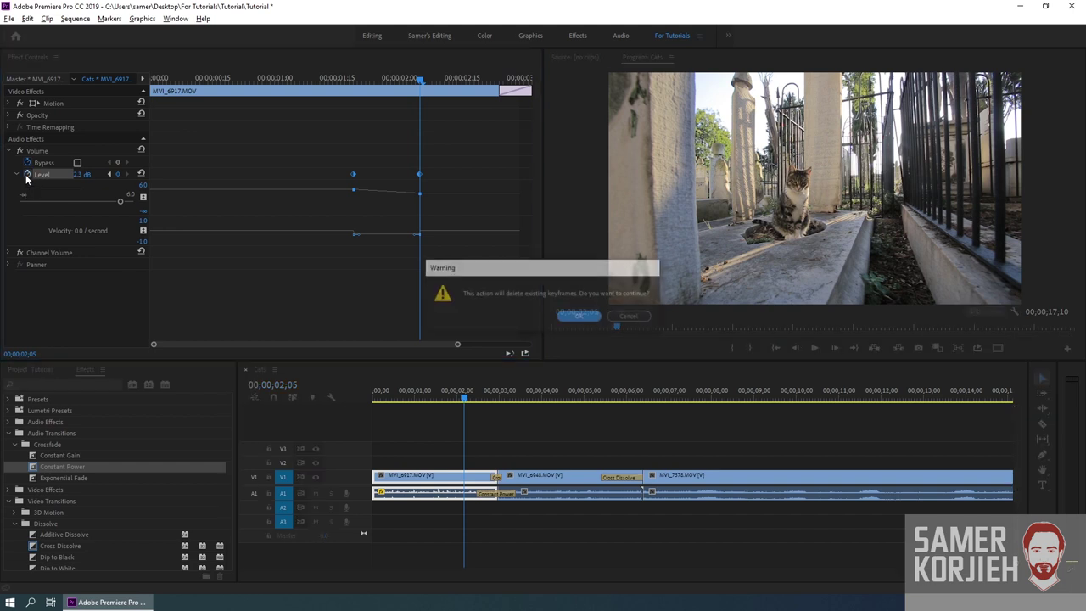
pyautogui.click(580, 317)
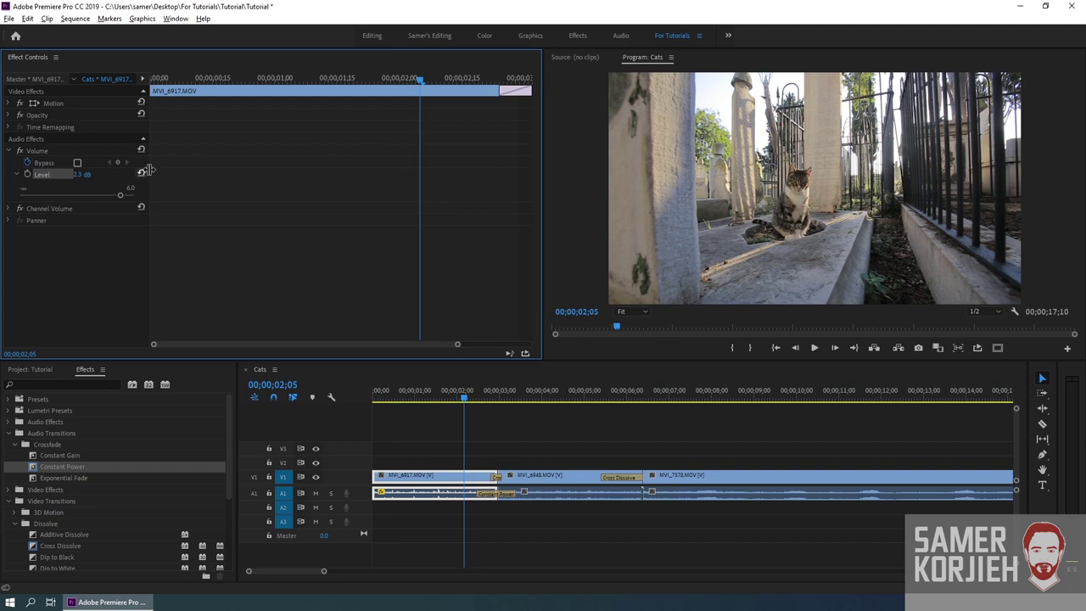
pyautogui.moveTo(123, 196)
pyautogui.mouseDown()
pyautogui.moveTo(102, 196)
pyautogui.moveTo(119, 195)
pyautogui.mouseUp()
# Step: Preview the sequence twice from about 02;01 to hear the new level
pyautogui.click(459, 394)
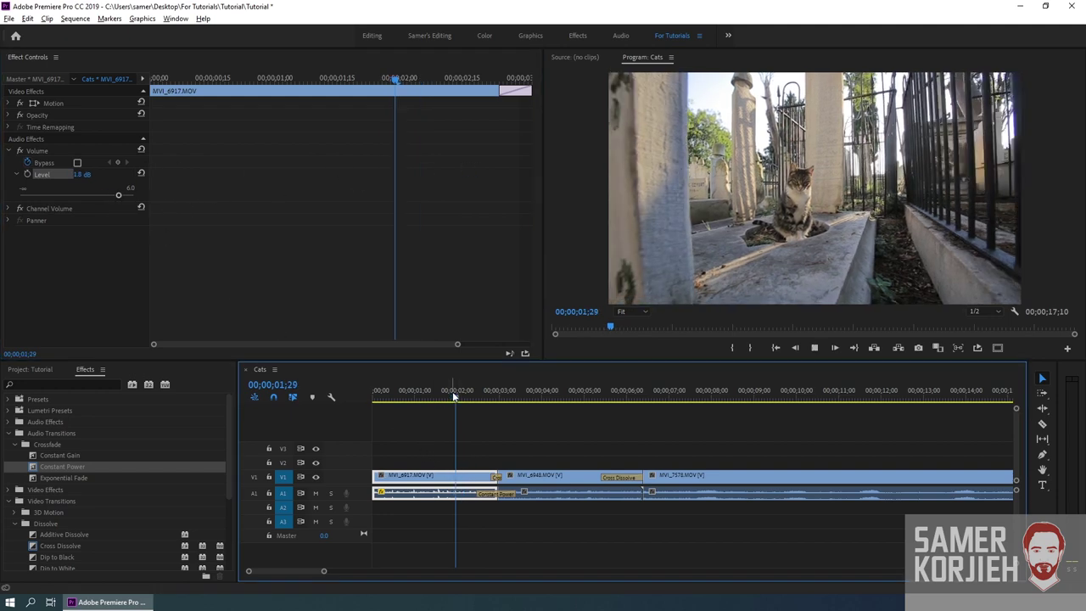
pyautogui.press('space')
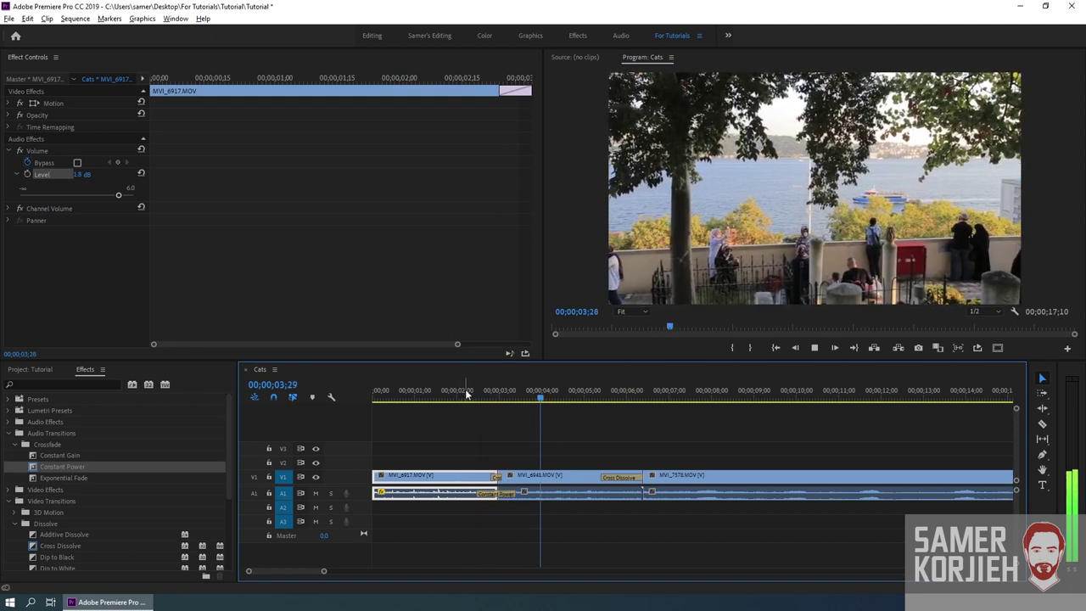
pyautogui.click(459, 397)
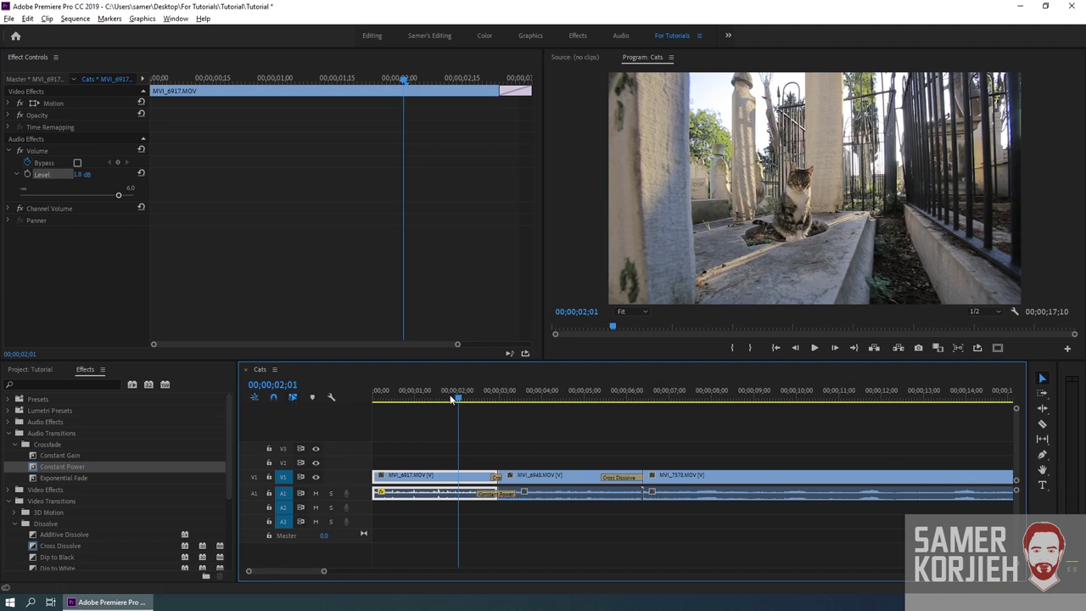
pyautogui.press('space')
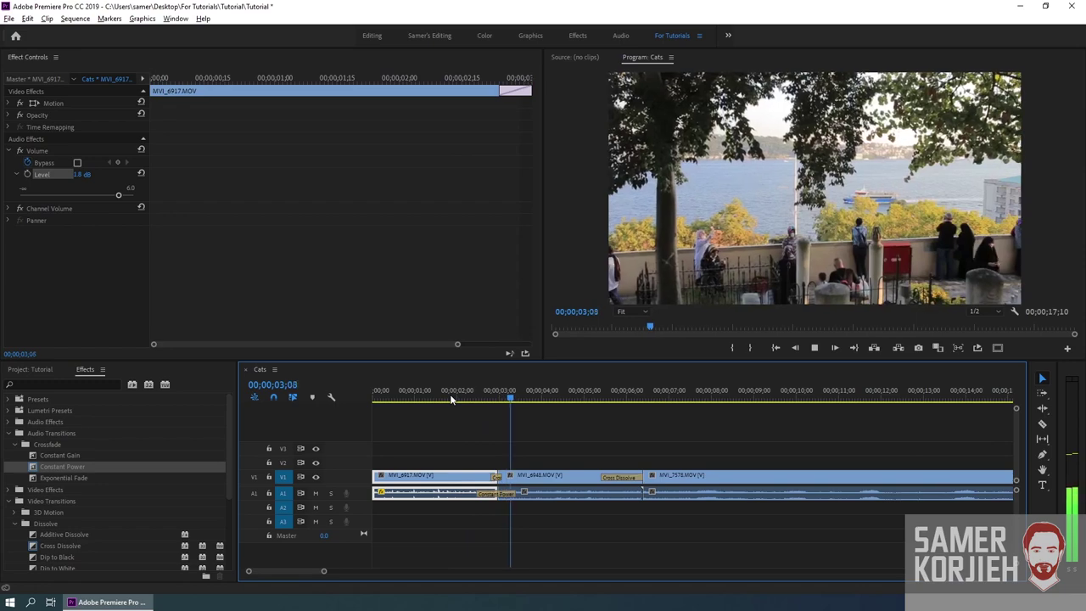
pyautogui.click(459, 397)
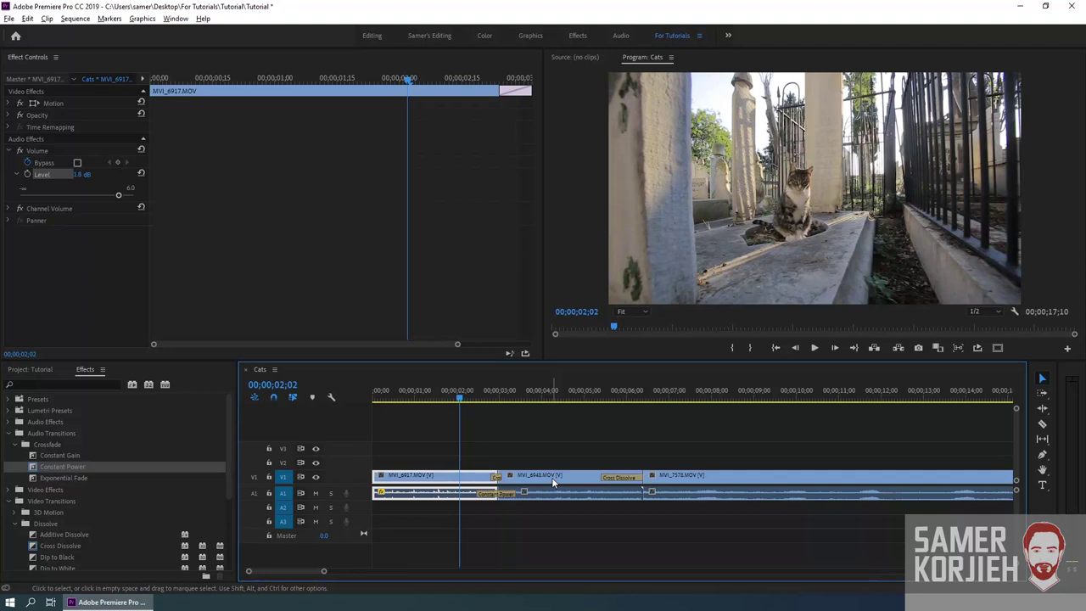
# Step: Select MVI_6948 on the timeline to load its Volume settings
pyautogui.click(553, 482)
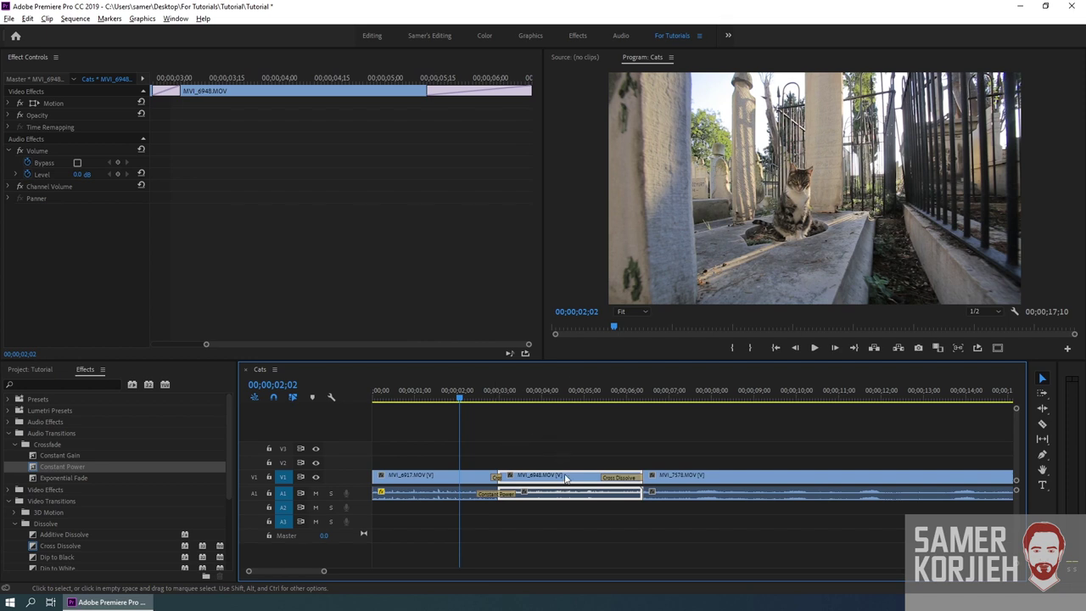
# Step: Expand MVI_6948's Level property and place the playhead at 03;22
pyautogui.click(531, 420)
pyautogui.click(543, 478)
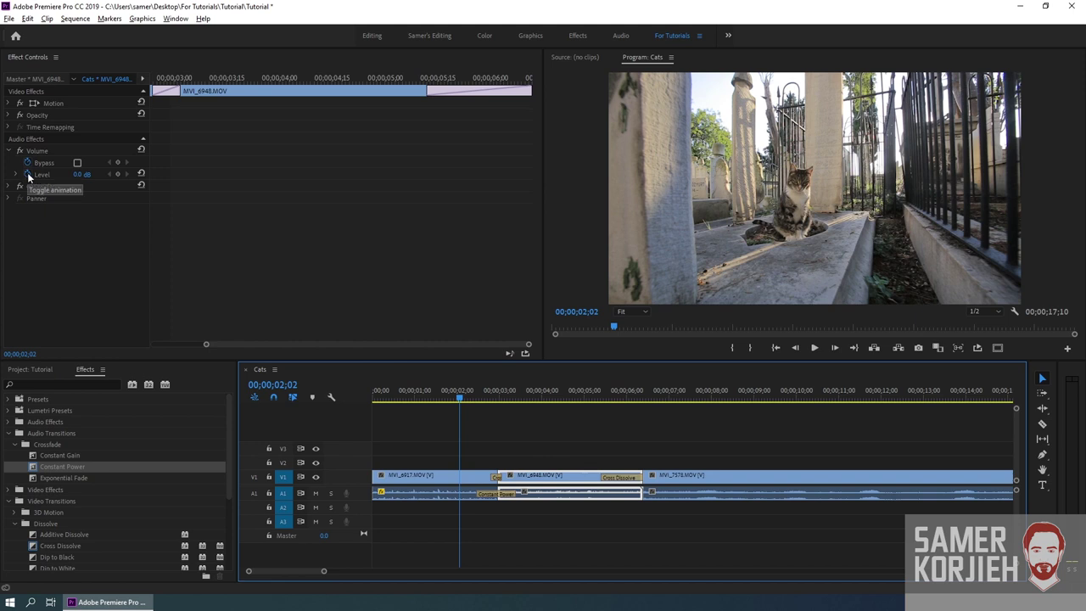
pyautogui.click(32, 175)
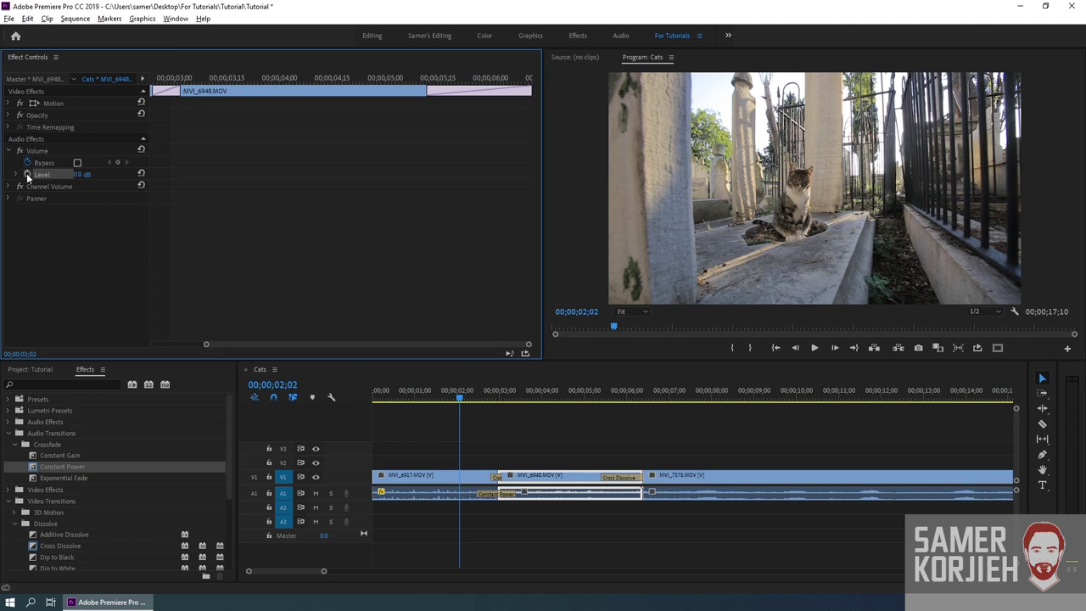
pyautogui.click(16, 175)
pyautogui.moveTo(457, 79); pyautogui.dragTo(296, 79)
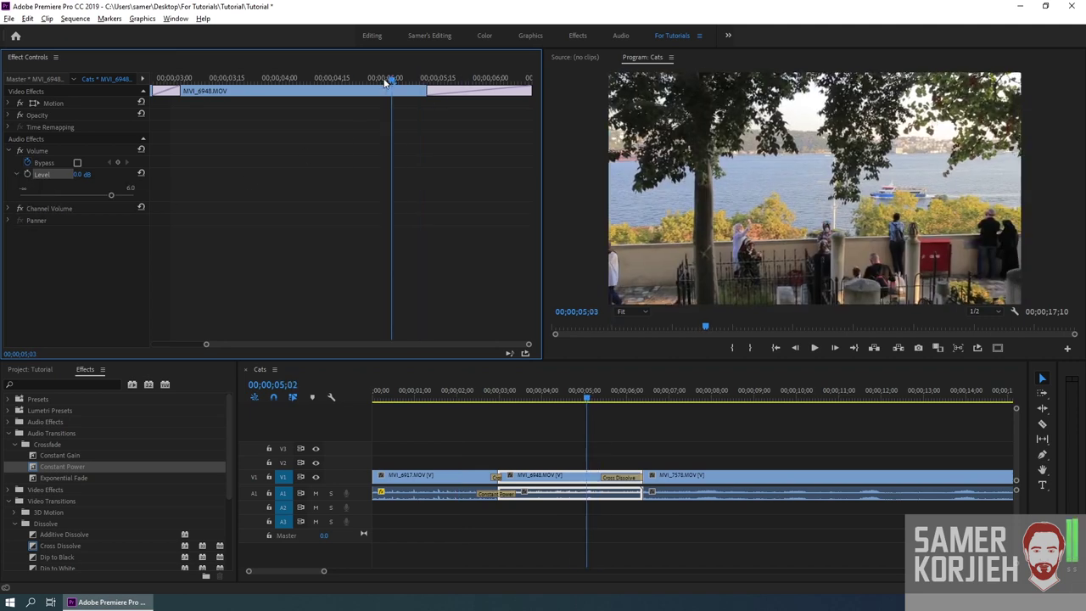
pyautogui.click(532, 400)
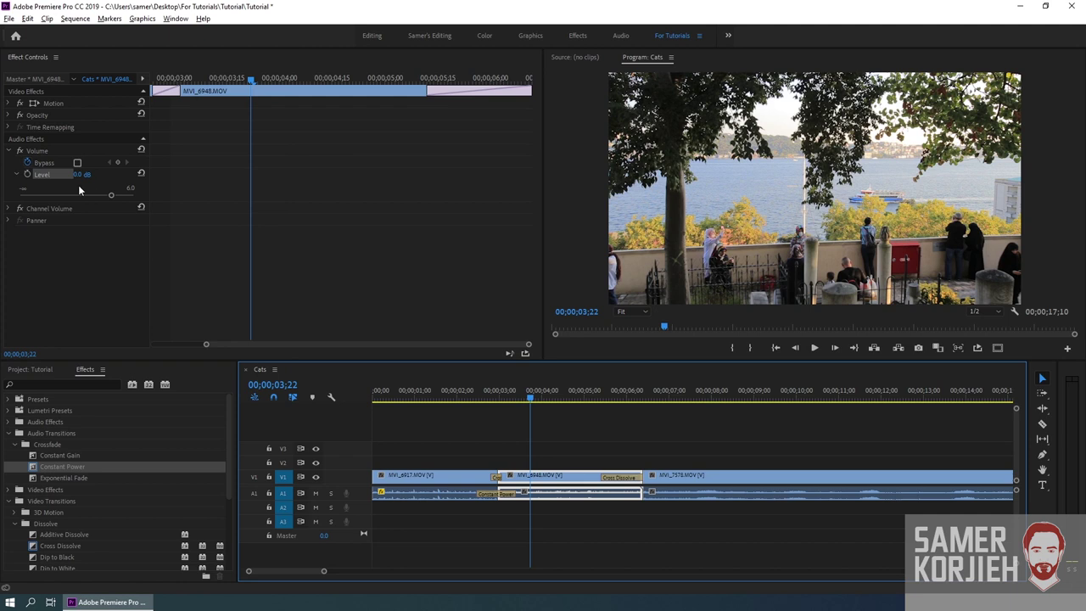
# Step: Add Level keyframes: -2.6 dB at 03;22, a rise near 04;10, -1.8 dB at 05;00
pyautogui.click(26, 174)
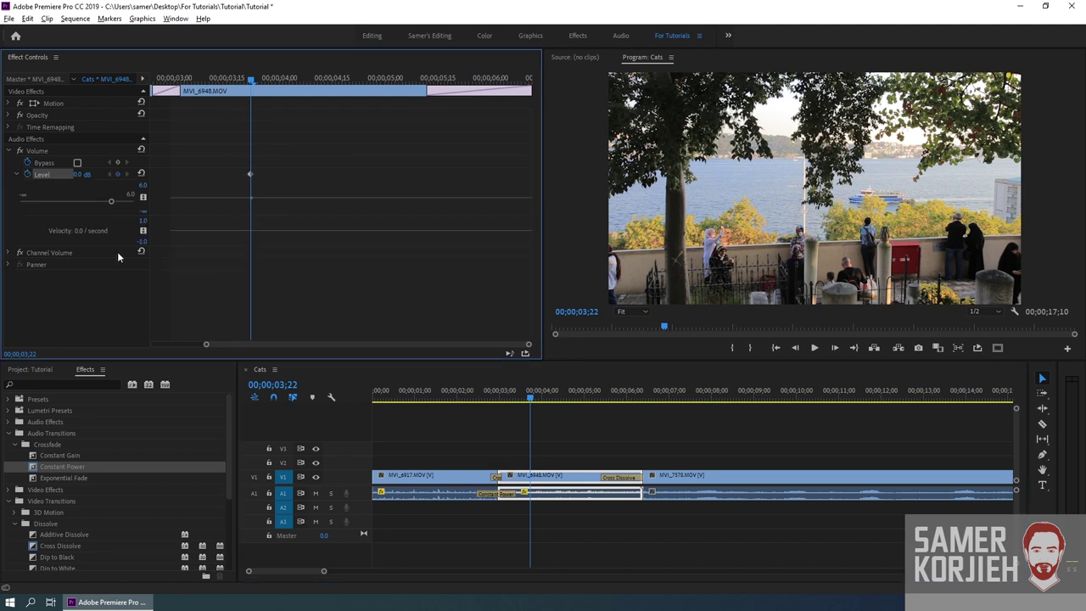
pyautogui.moveTo(111, 203); pyautogui.dragTo(101, 204)
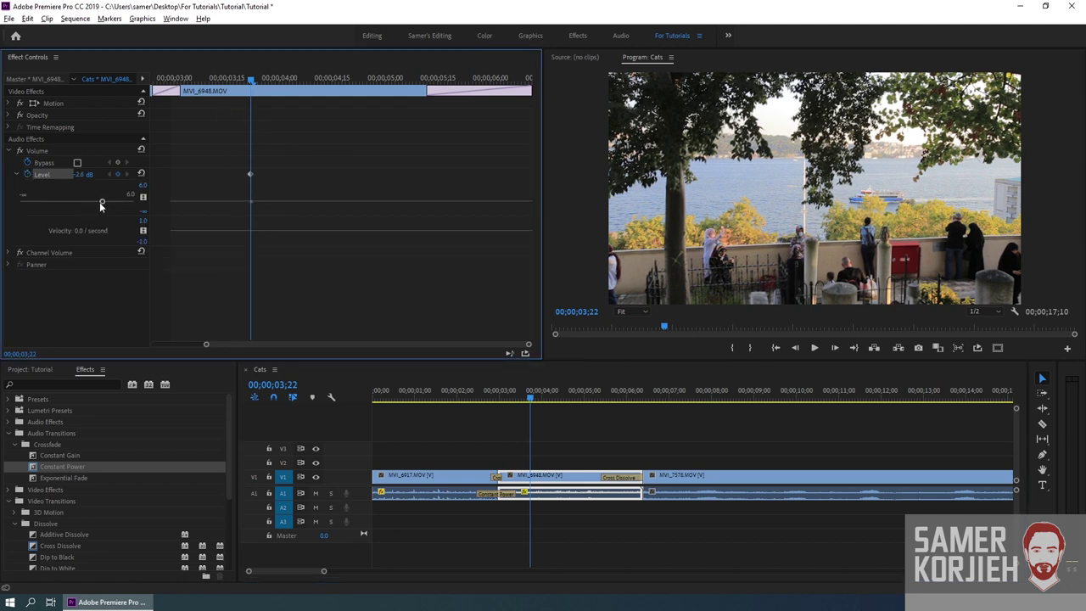
pyautogui.press('space')
pyautogui.moveTo(99, 202); pyautogui.dragTo(107, 205)
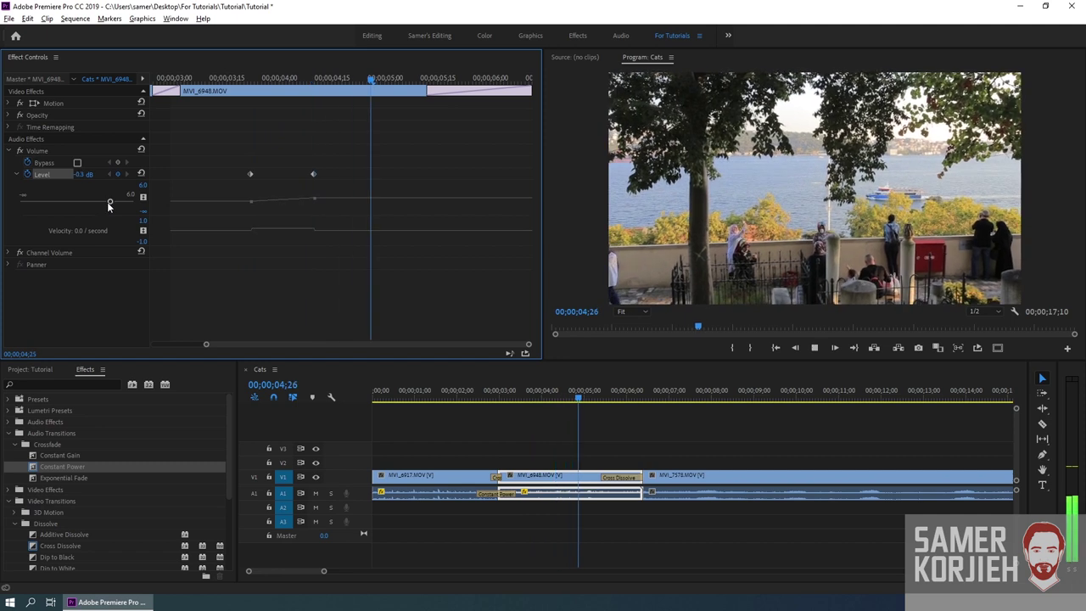
pyautogui.press('space')
pyautogui.moveTo(108, 205); pyautogui.dragTo(103, 205)
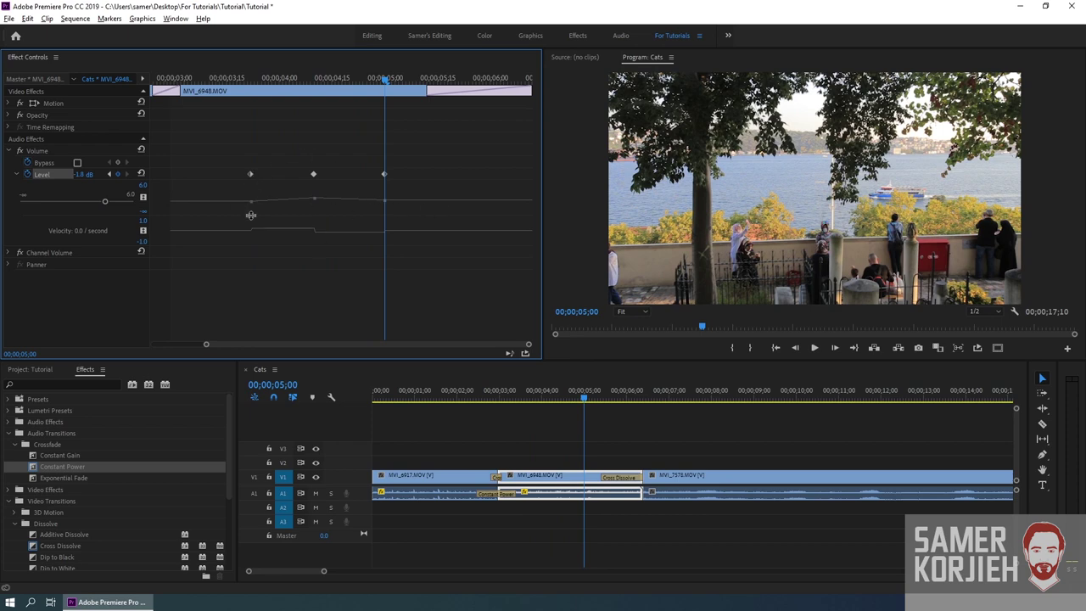
# Step: Raise the 04;10 keyframe to 6.0 dB and play back the swell from 03;16
pyautogui.click(208, 79)
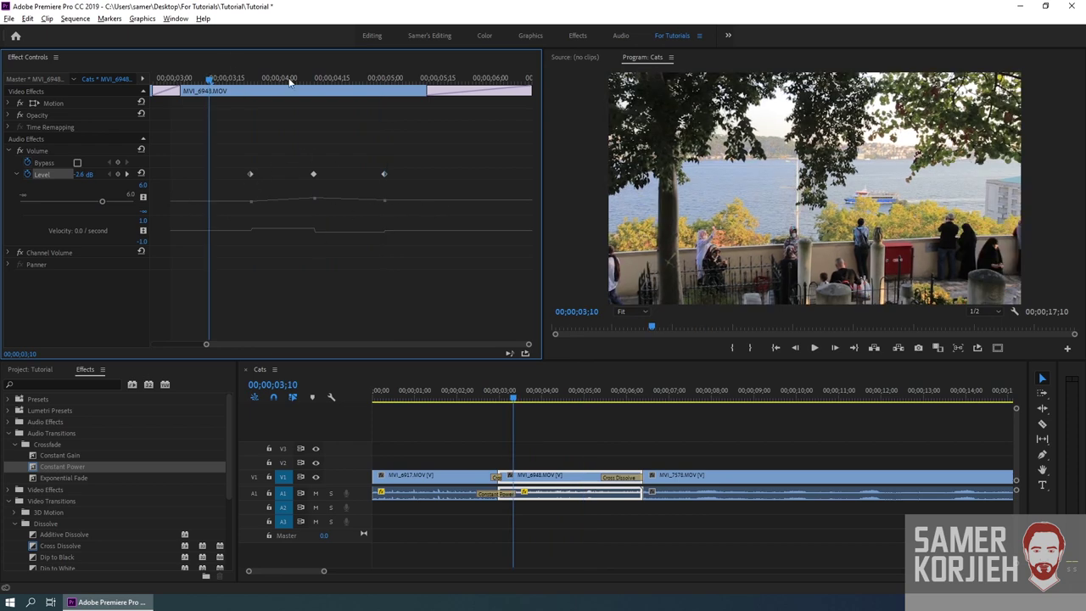
pyautogui.click(315, 79)
pyautogui.moveTo(108, 202); pyautogui.dragTo(136, 202)
pyautogui.click(230, 79)
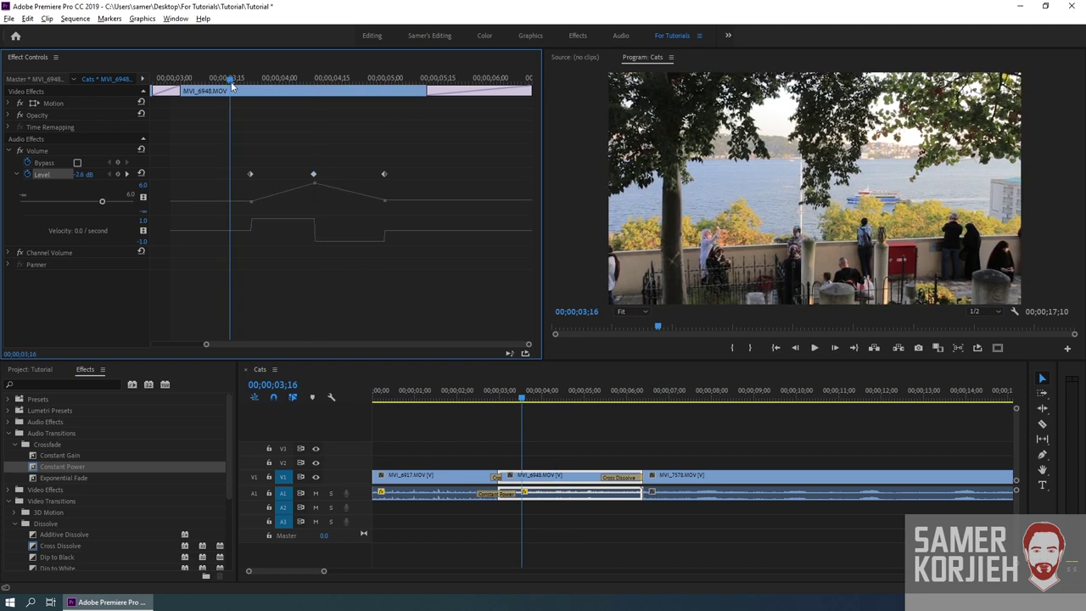
pyautogui.press('space')
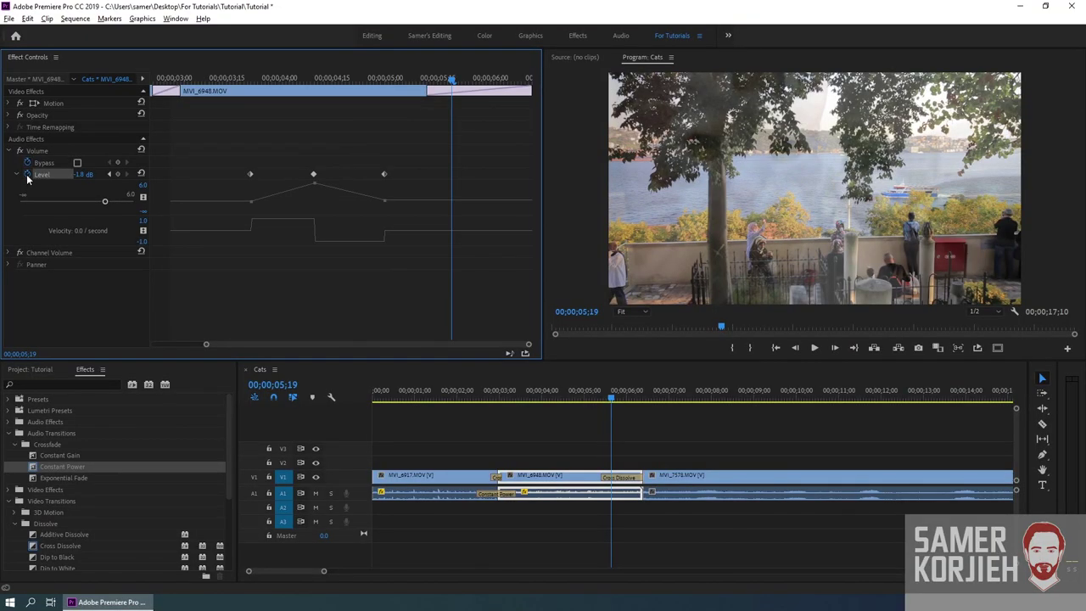
# Step: Turn off the Level stopwatch and confirm deleting MVI_6948's three volume keyframes
pyautogui.click(27, 175)
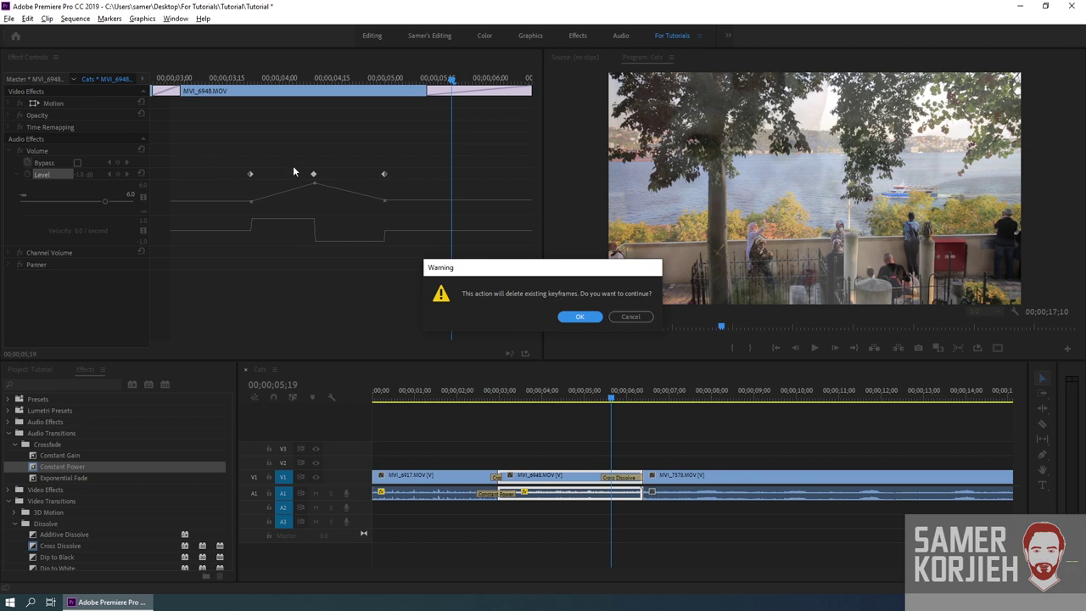
pyautogui.click(579, 316)
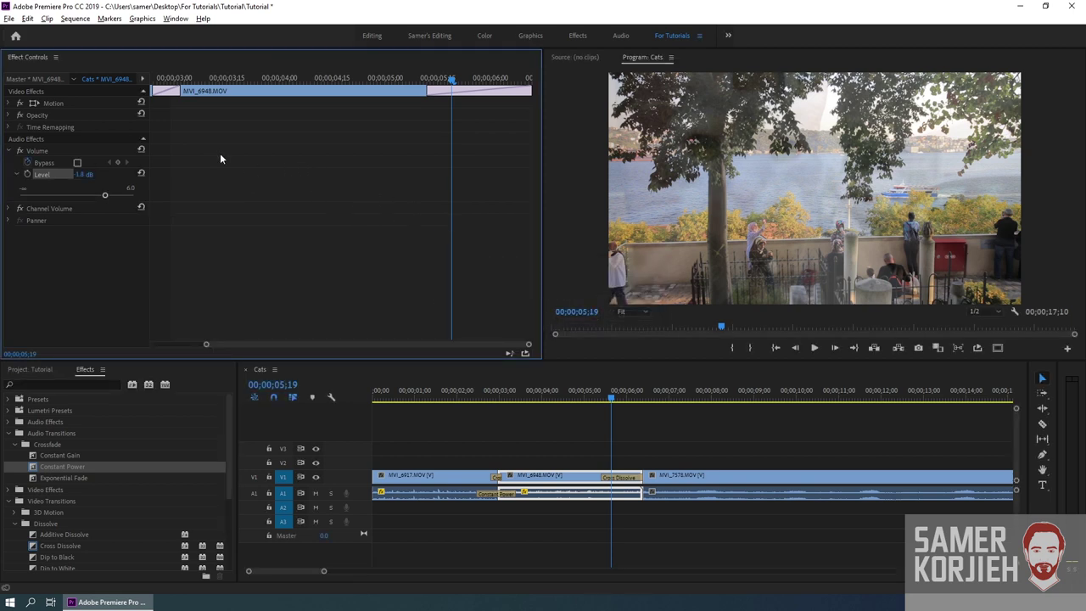